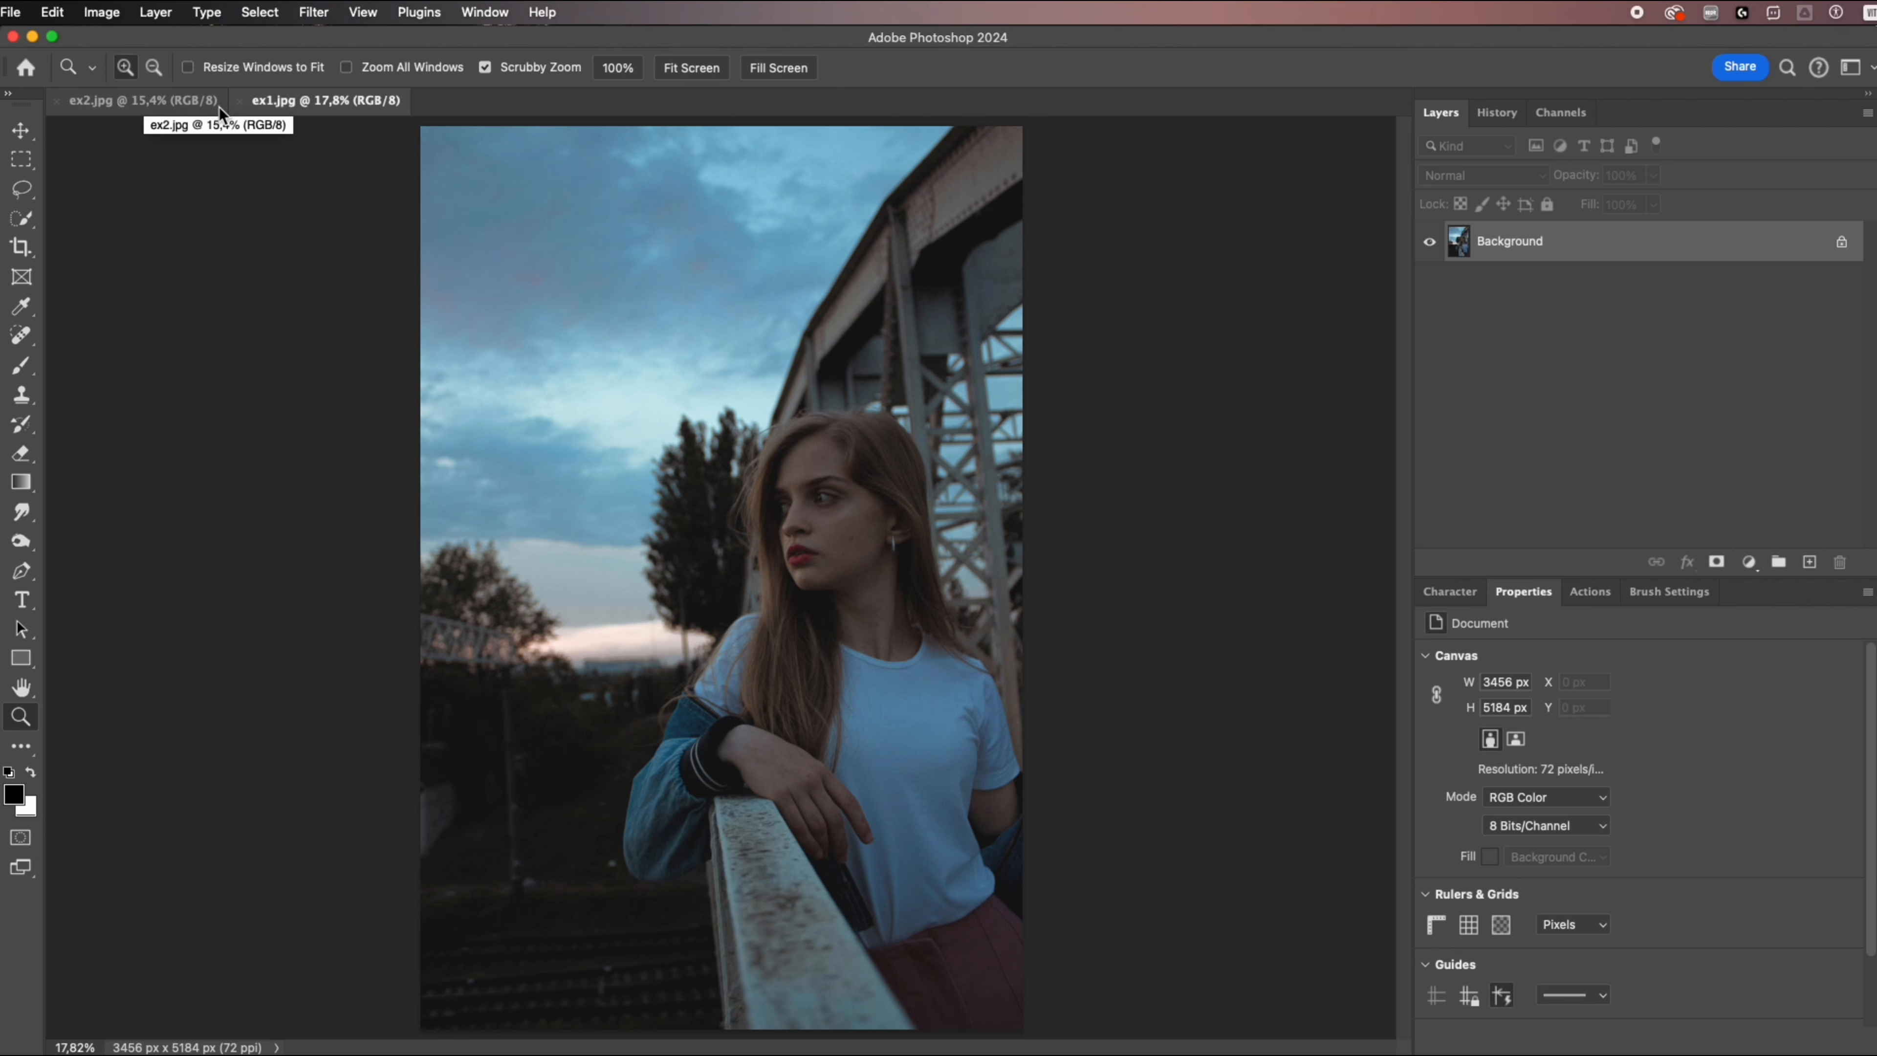
Arrange ex1.jpg and ex2.jpg side by side in a 2-up Vertical layout.
left_click(139, 101)
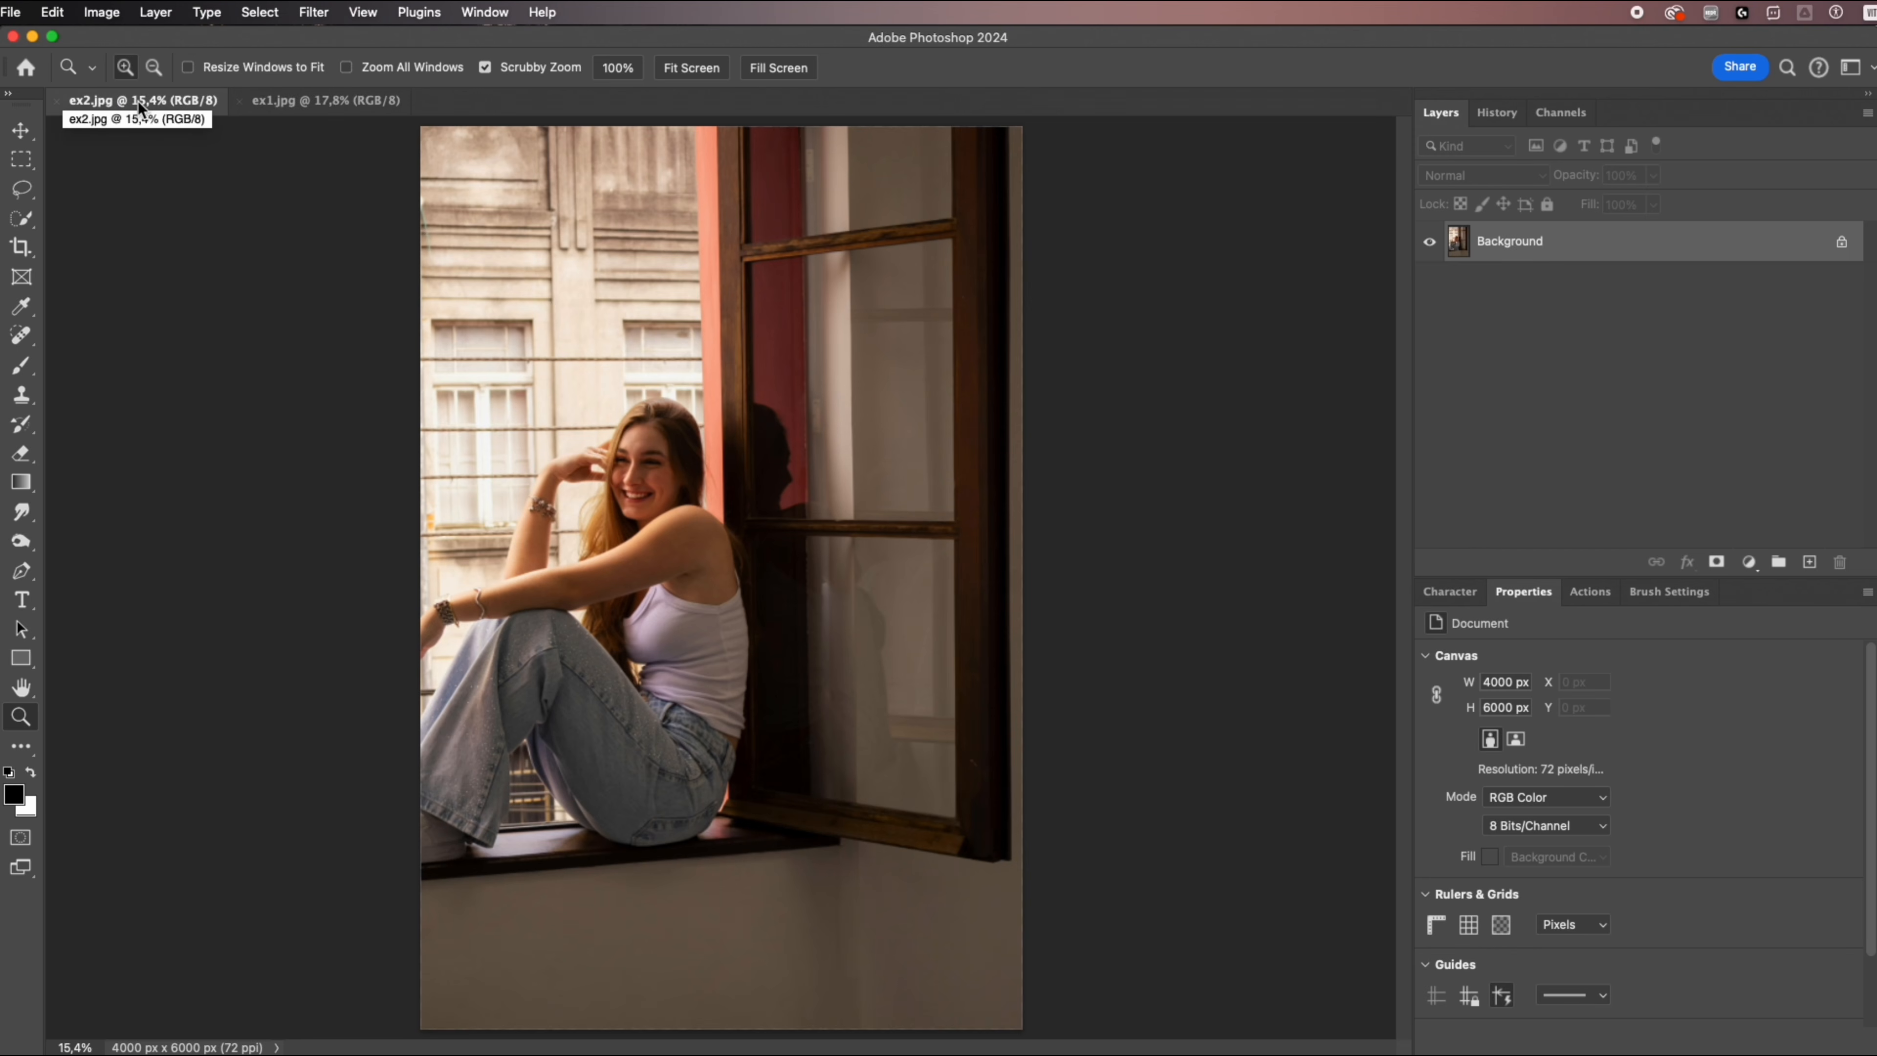
left_click(304, 103)
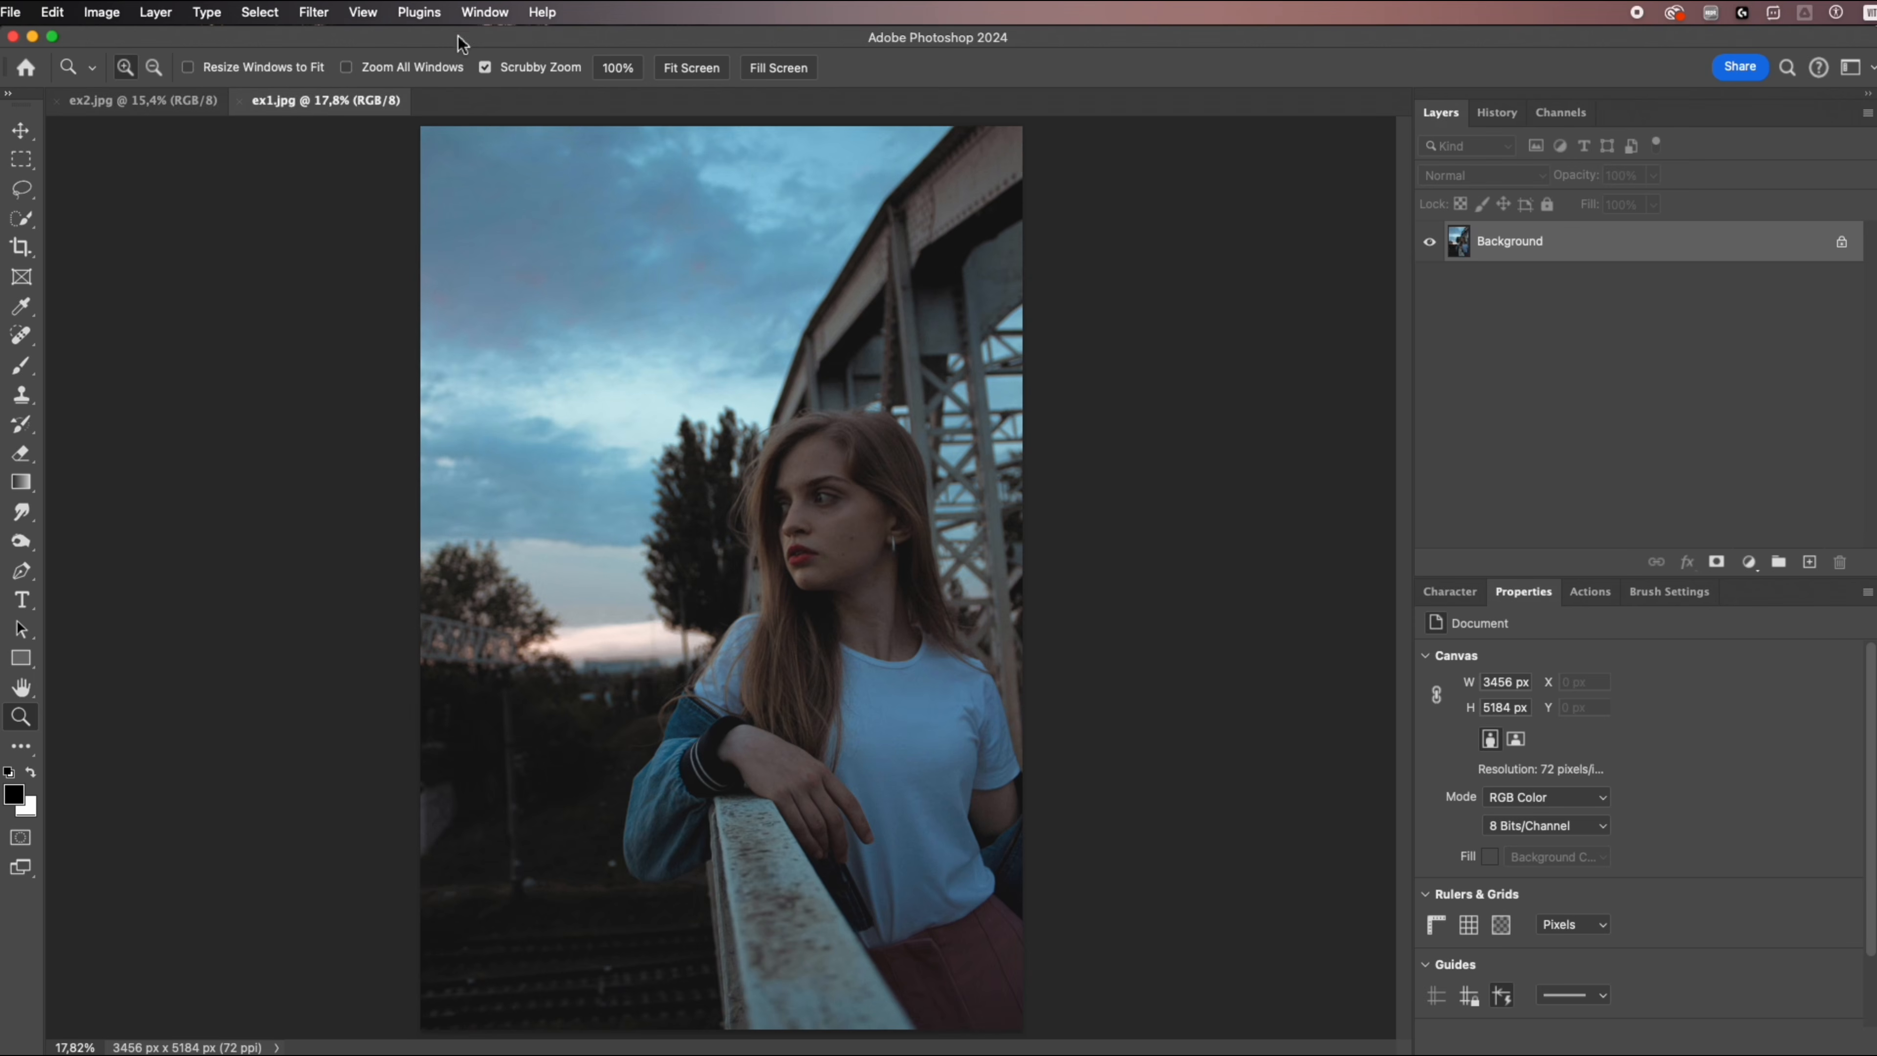
left_click(483, 12)
mouse_move(503, 38)
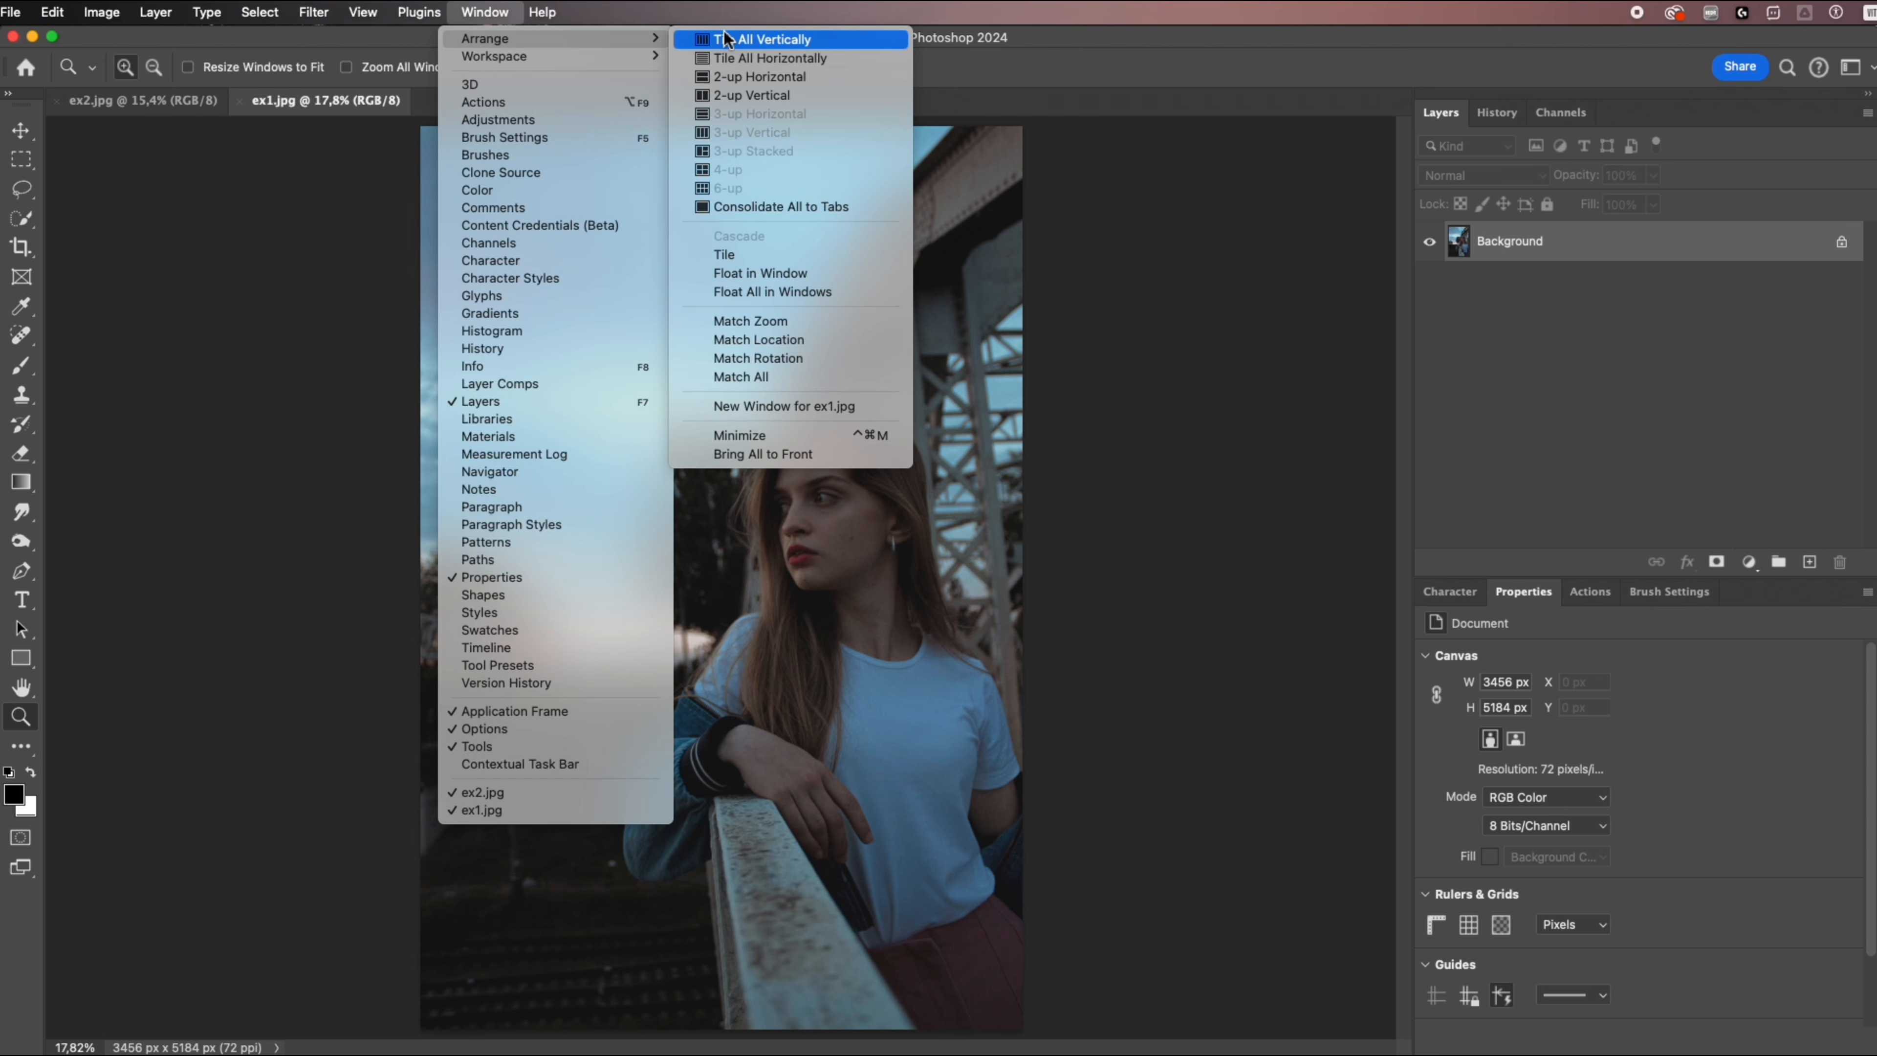
left_click(733, 94)
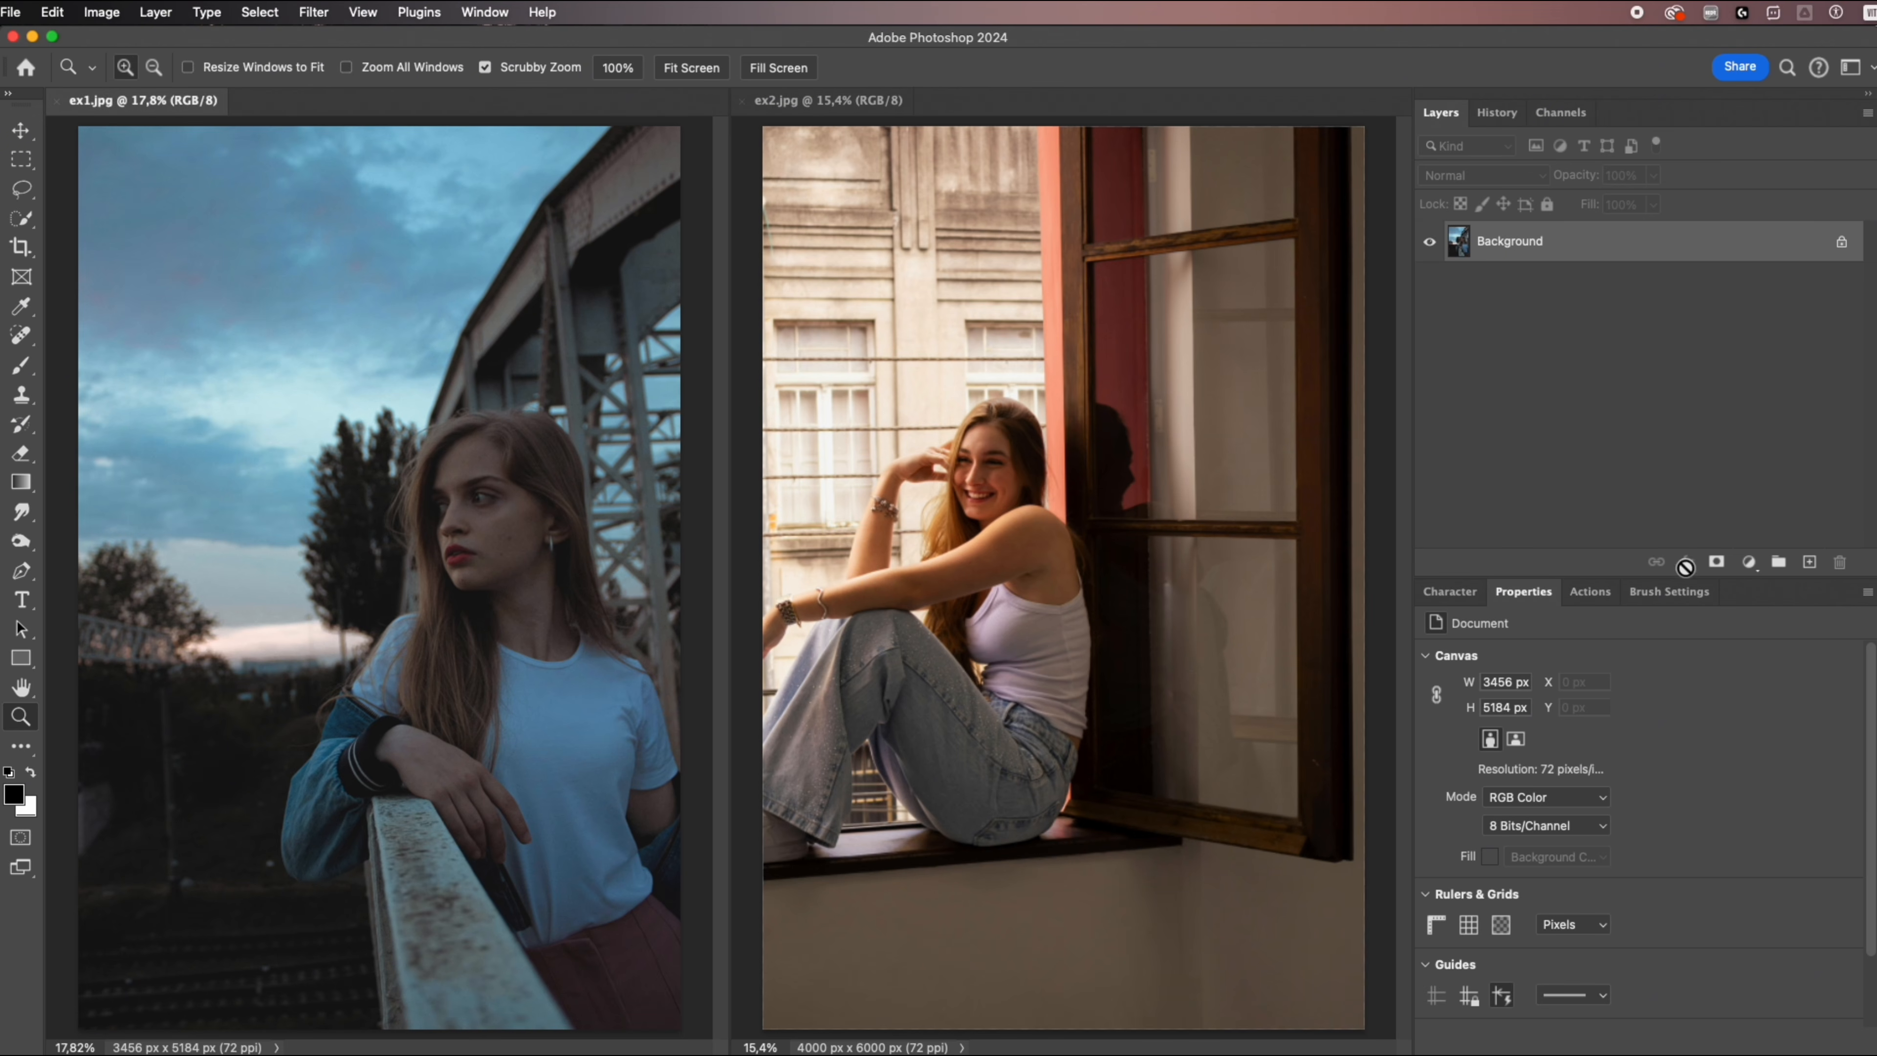
Add a Solid Color fill layer to ex1.jpg with R, G and B each set to 128.
left_click(1748, 563)
left_click(1757, 590)
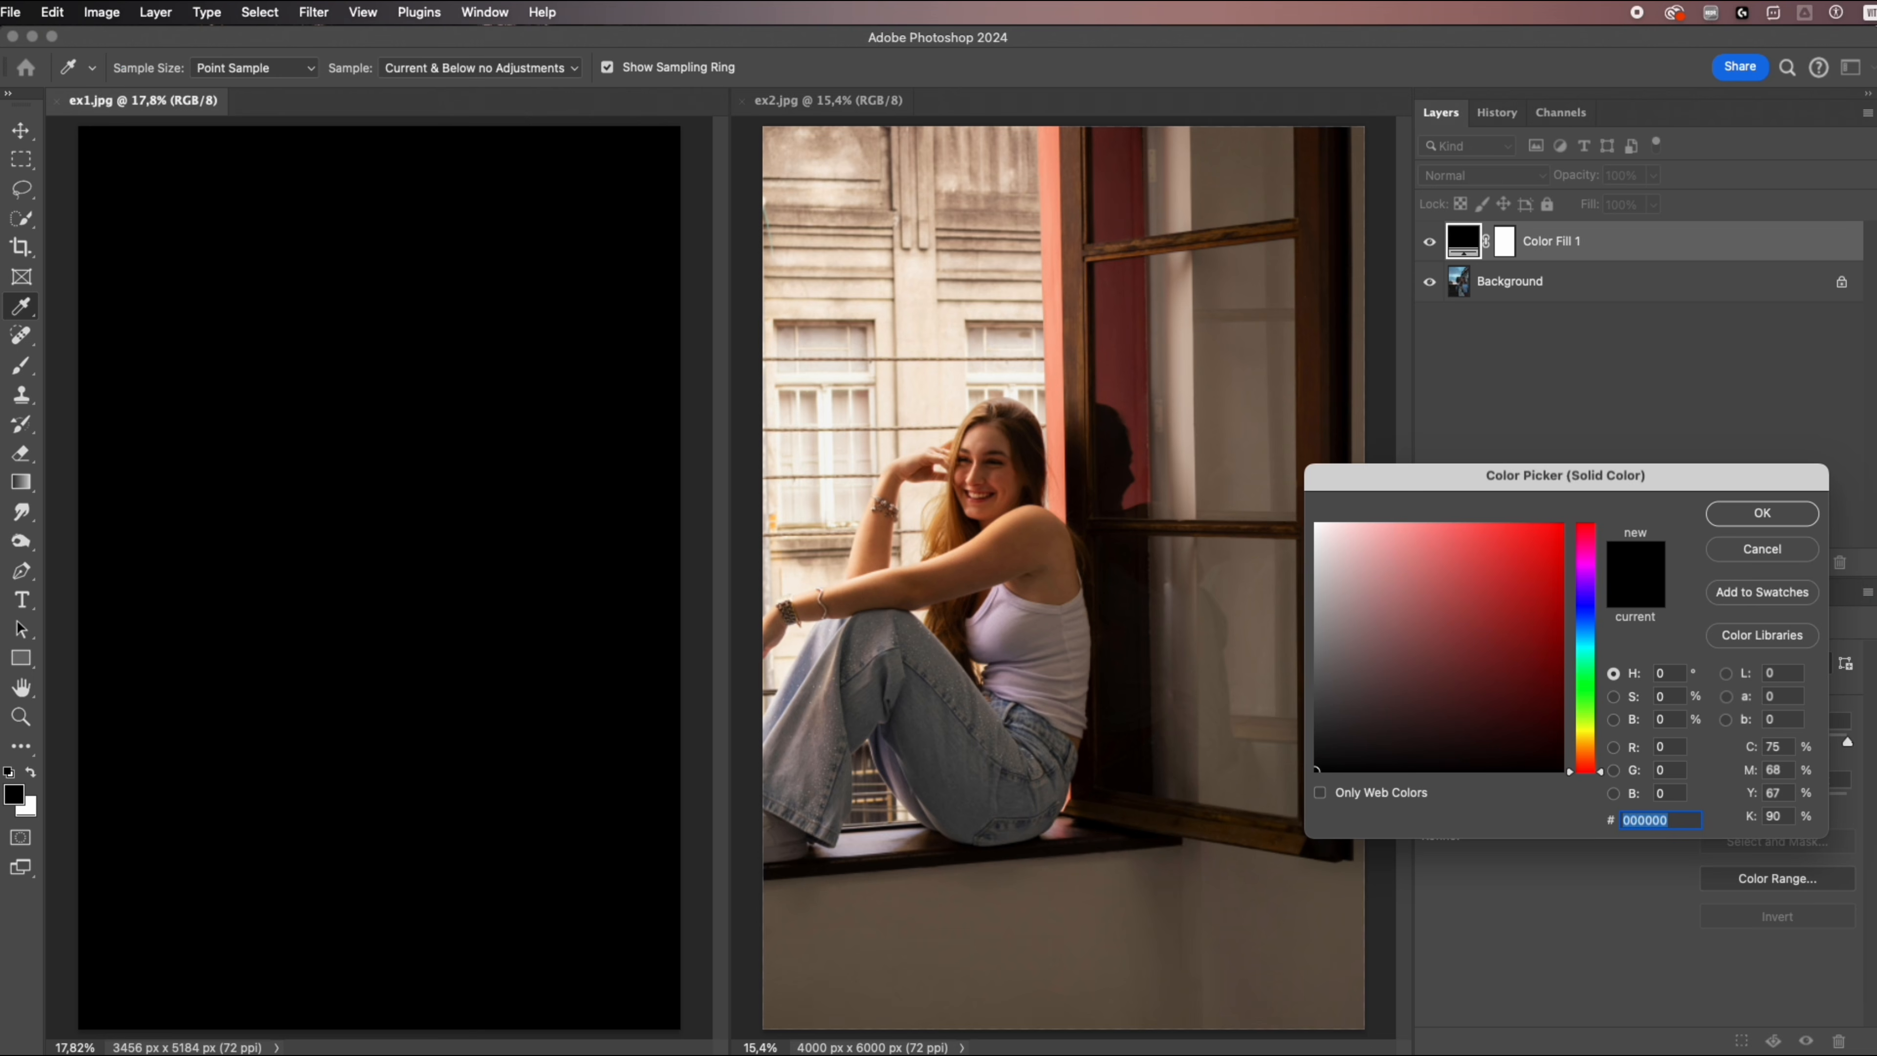
double_click(1677, 749)
type("128")
double_click(1672, 770)
type("128")
double_click(1672, 793)
type("128")
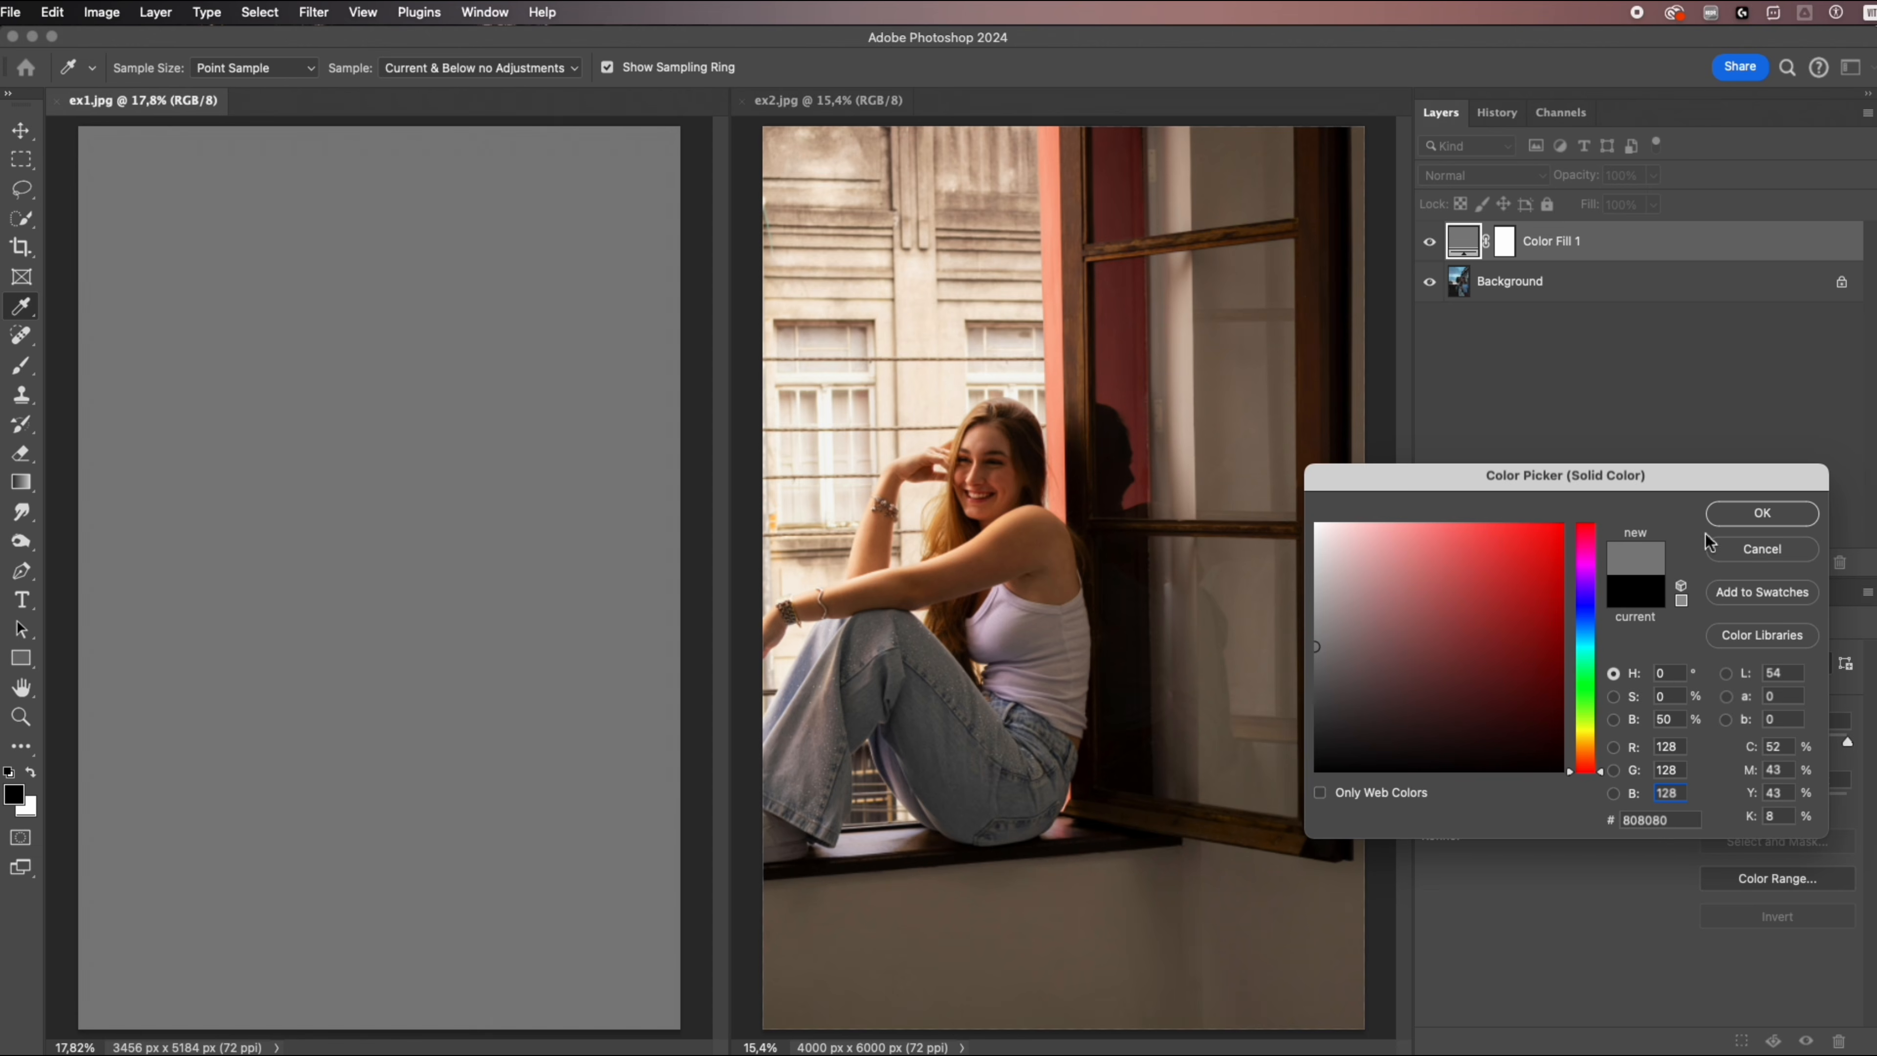
left_click(1762, 513)
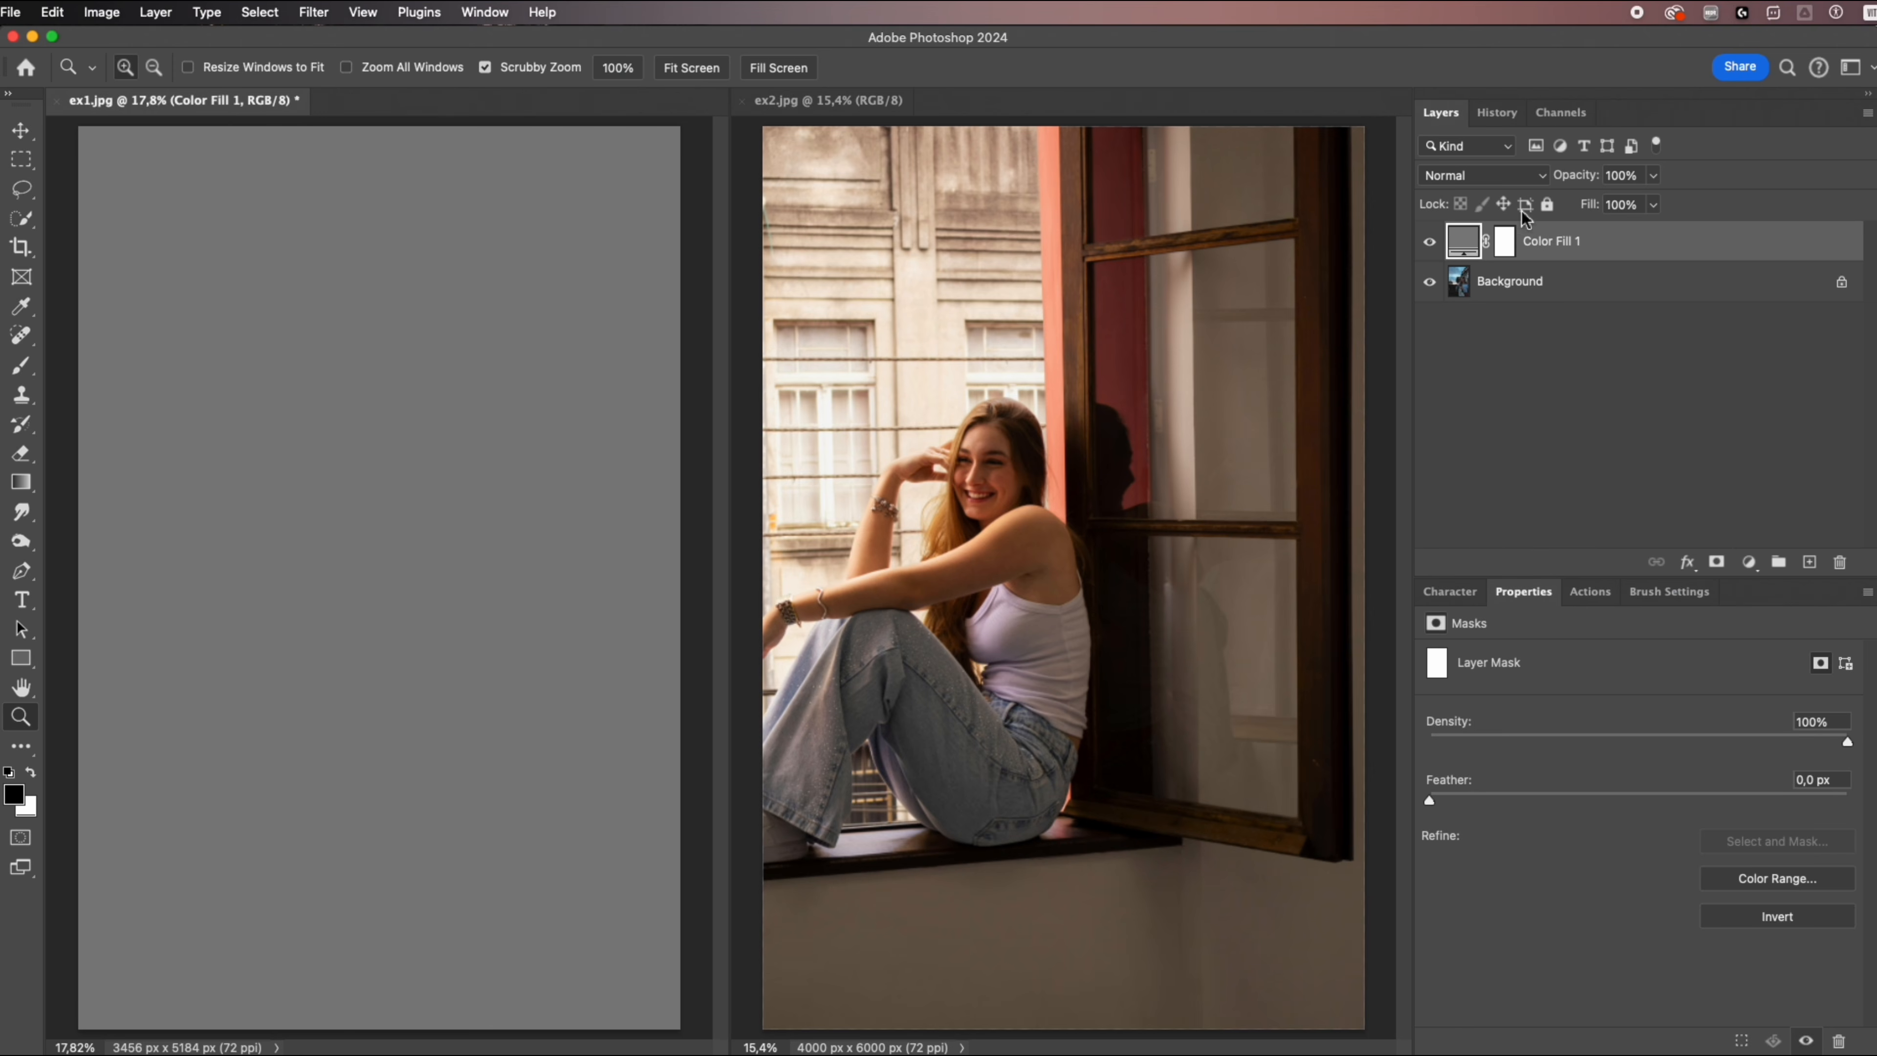
Set the gray fill layer's blend mode to Color and copy the layer into ex2.jpg.
left_click(1508, 175)
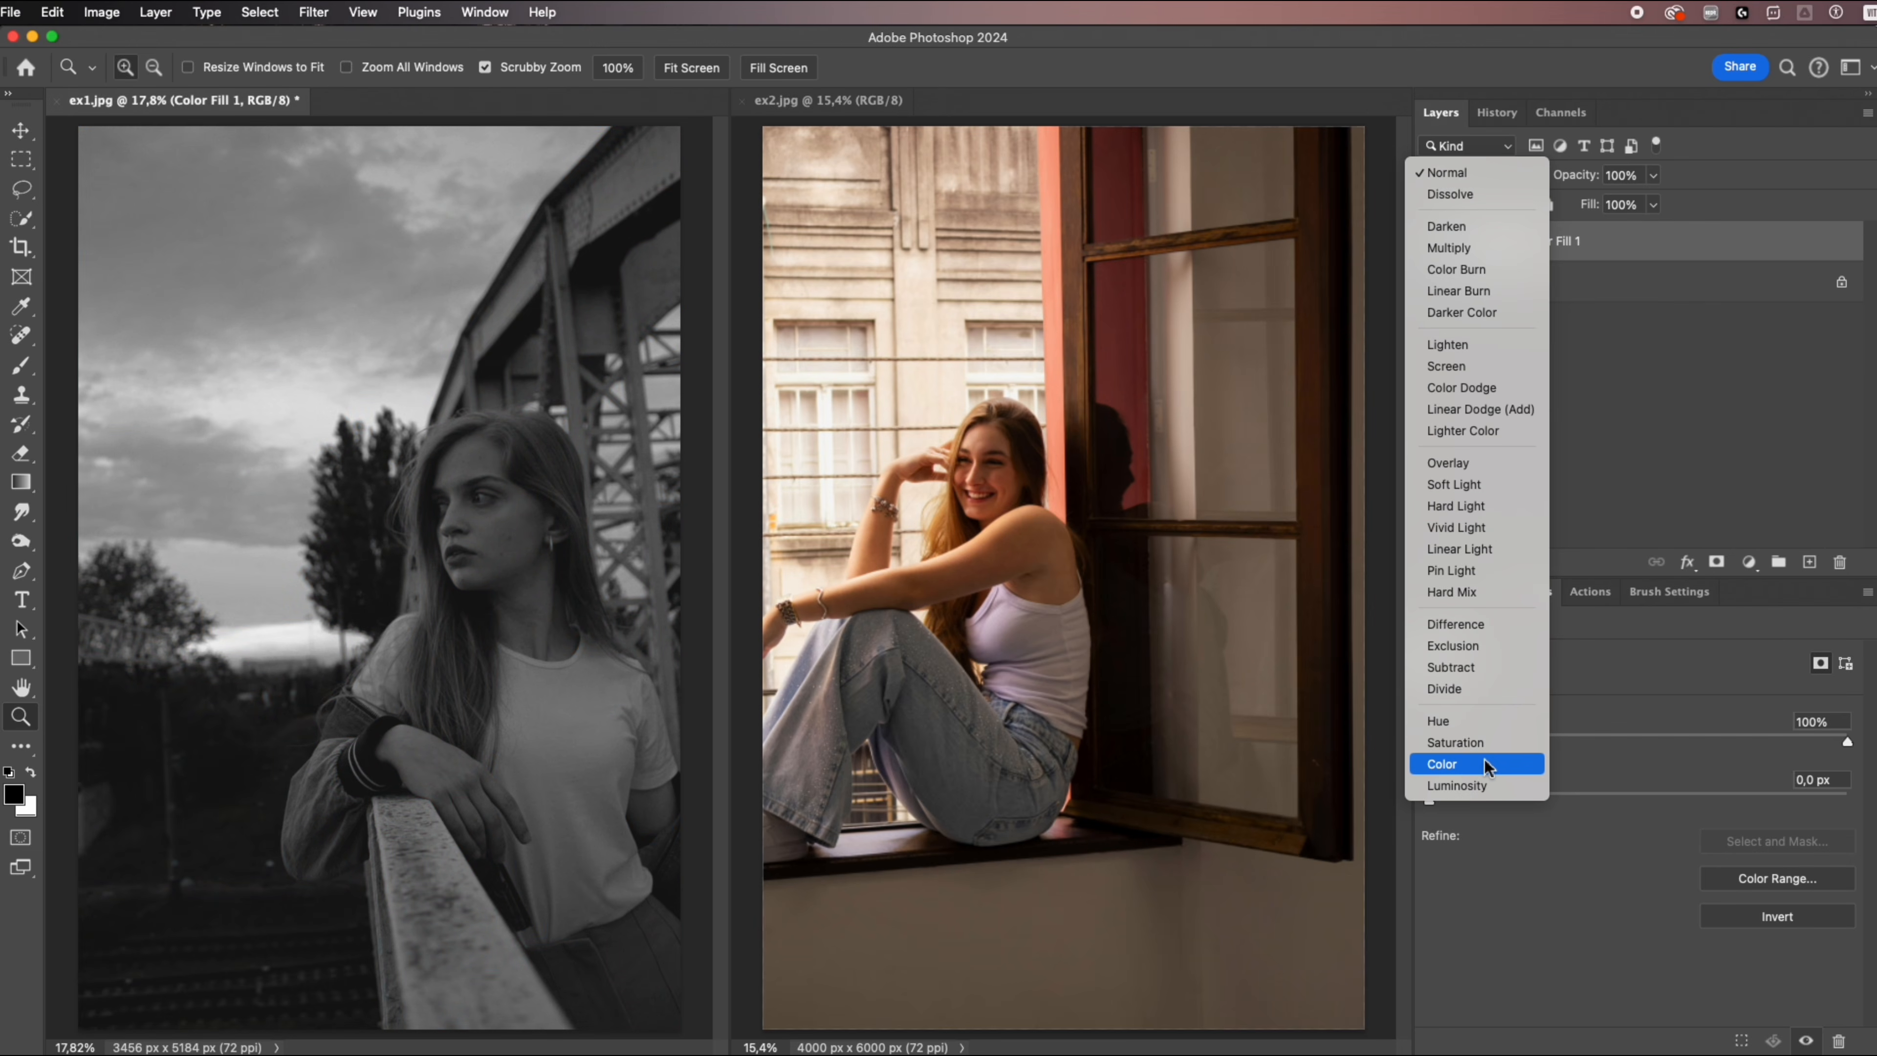
left_click(1484, 760)
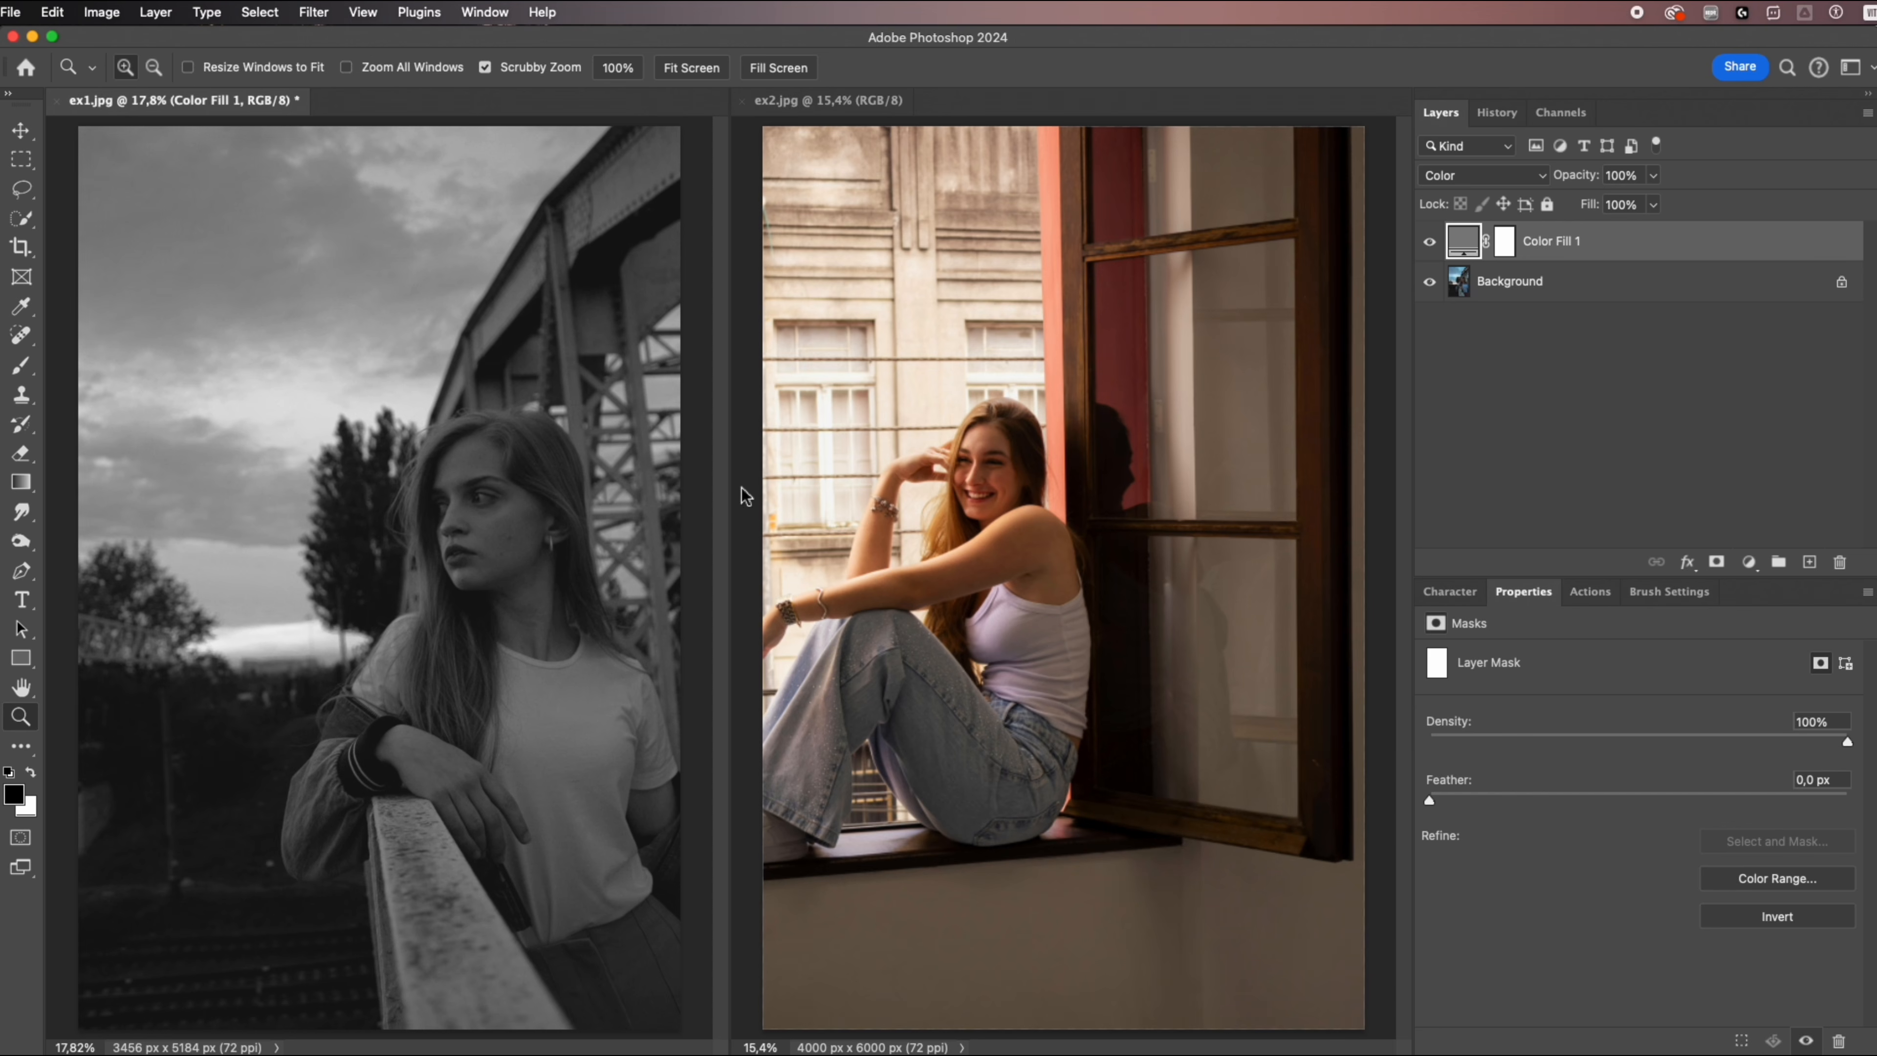
left_click(1430, 242)
left_click_drag(1459, 244, 901, 240)
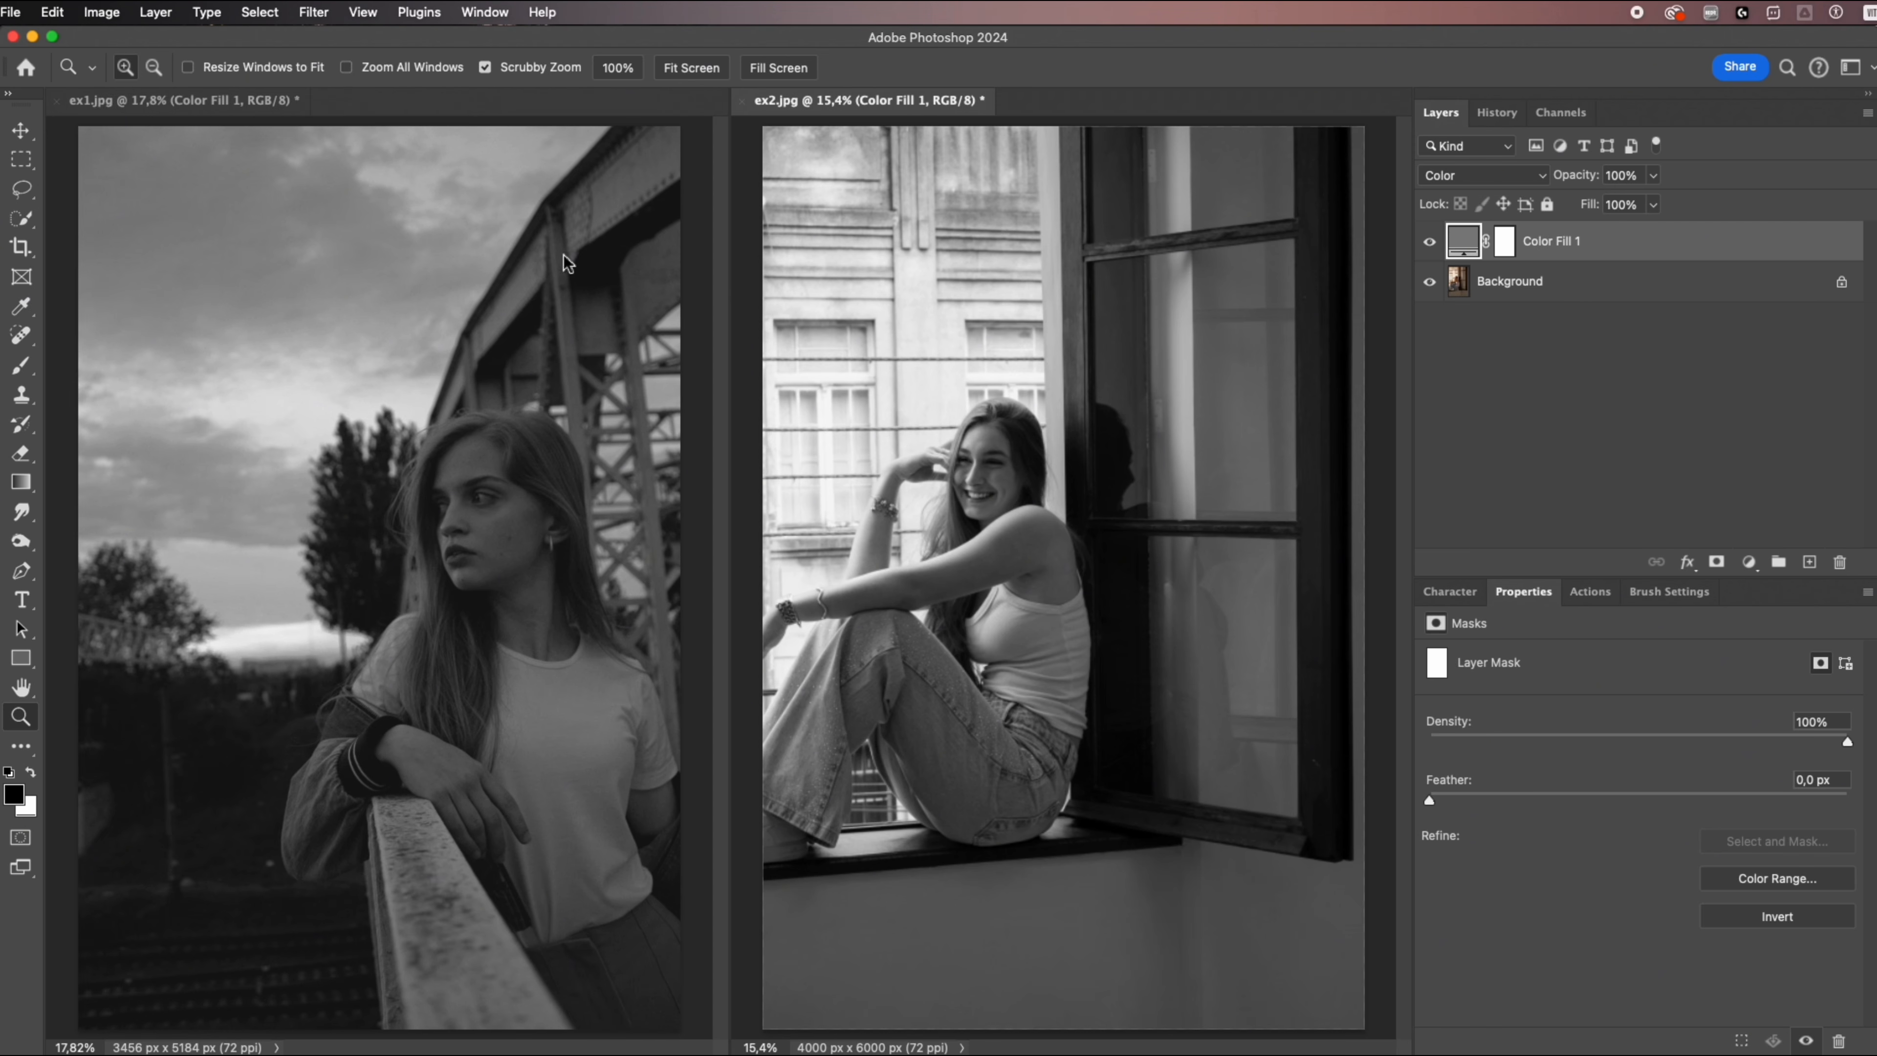
Display the Histogram for the RGB channel and compare the tonal ranges of ex1.jpg and ex2.jpg.
left_click(493, 13)
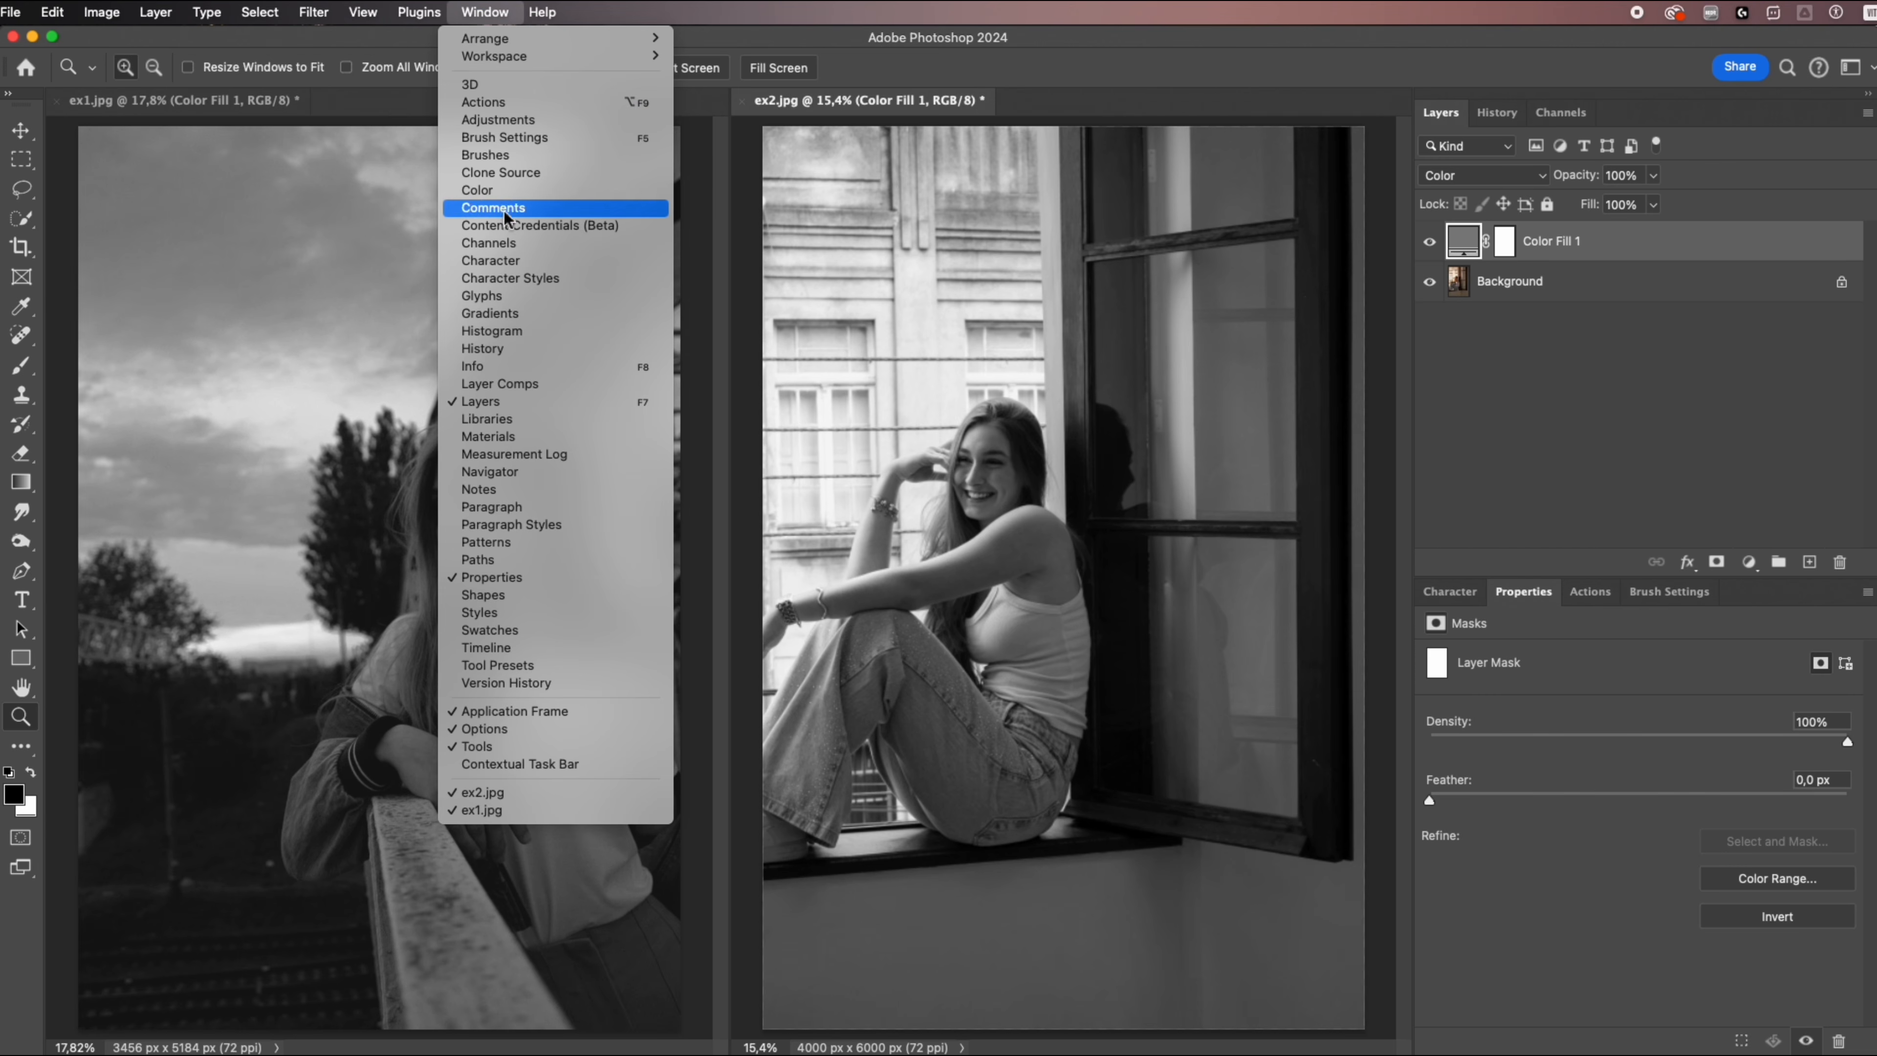
left_click(491, 332)
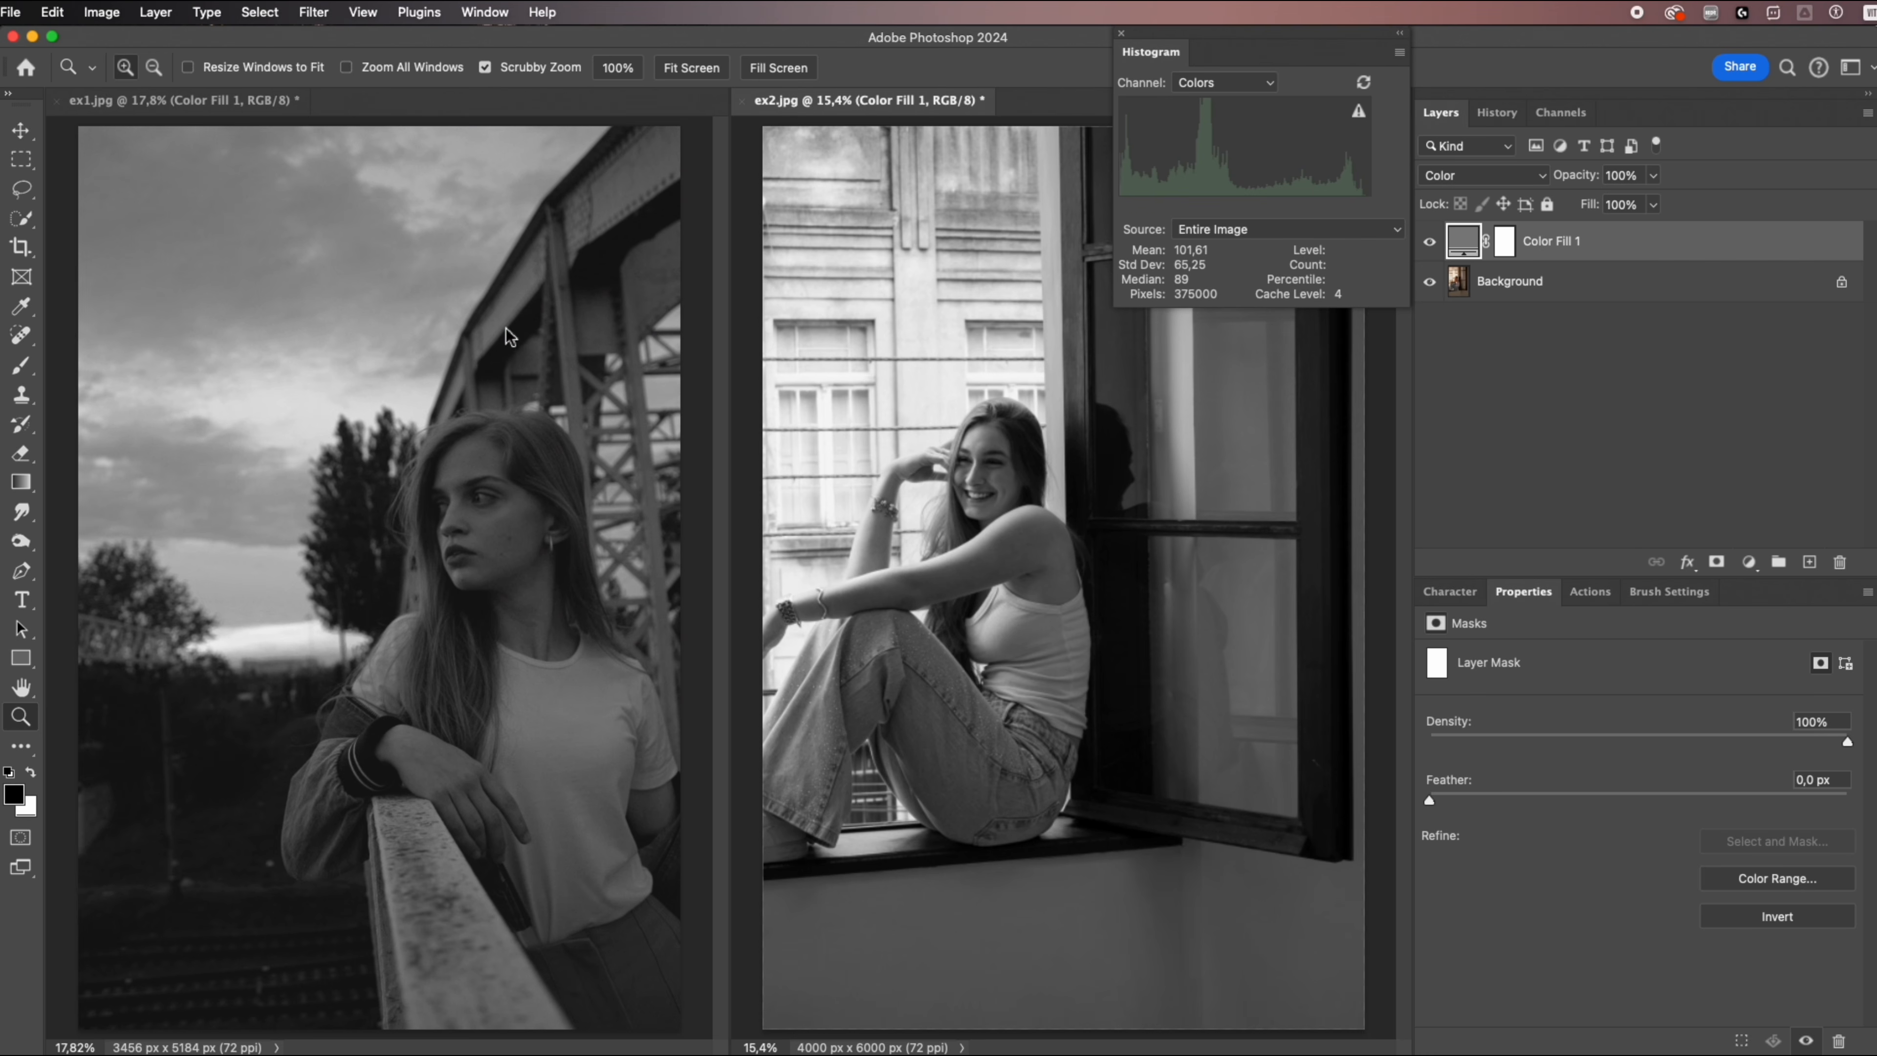
left_click(1208, 87)
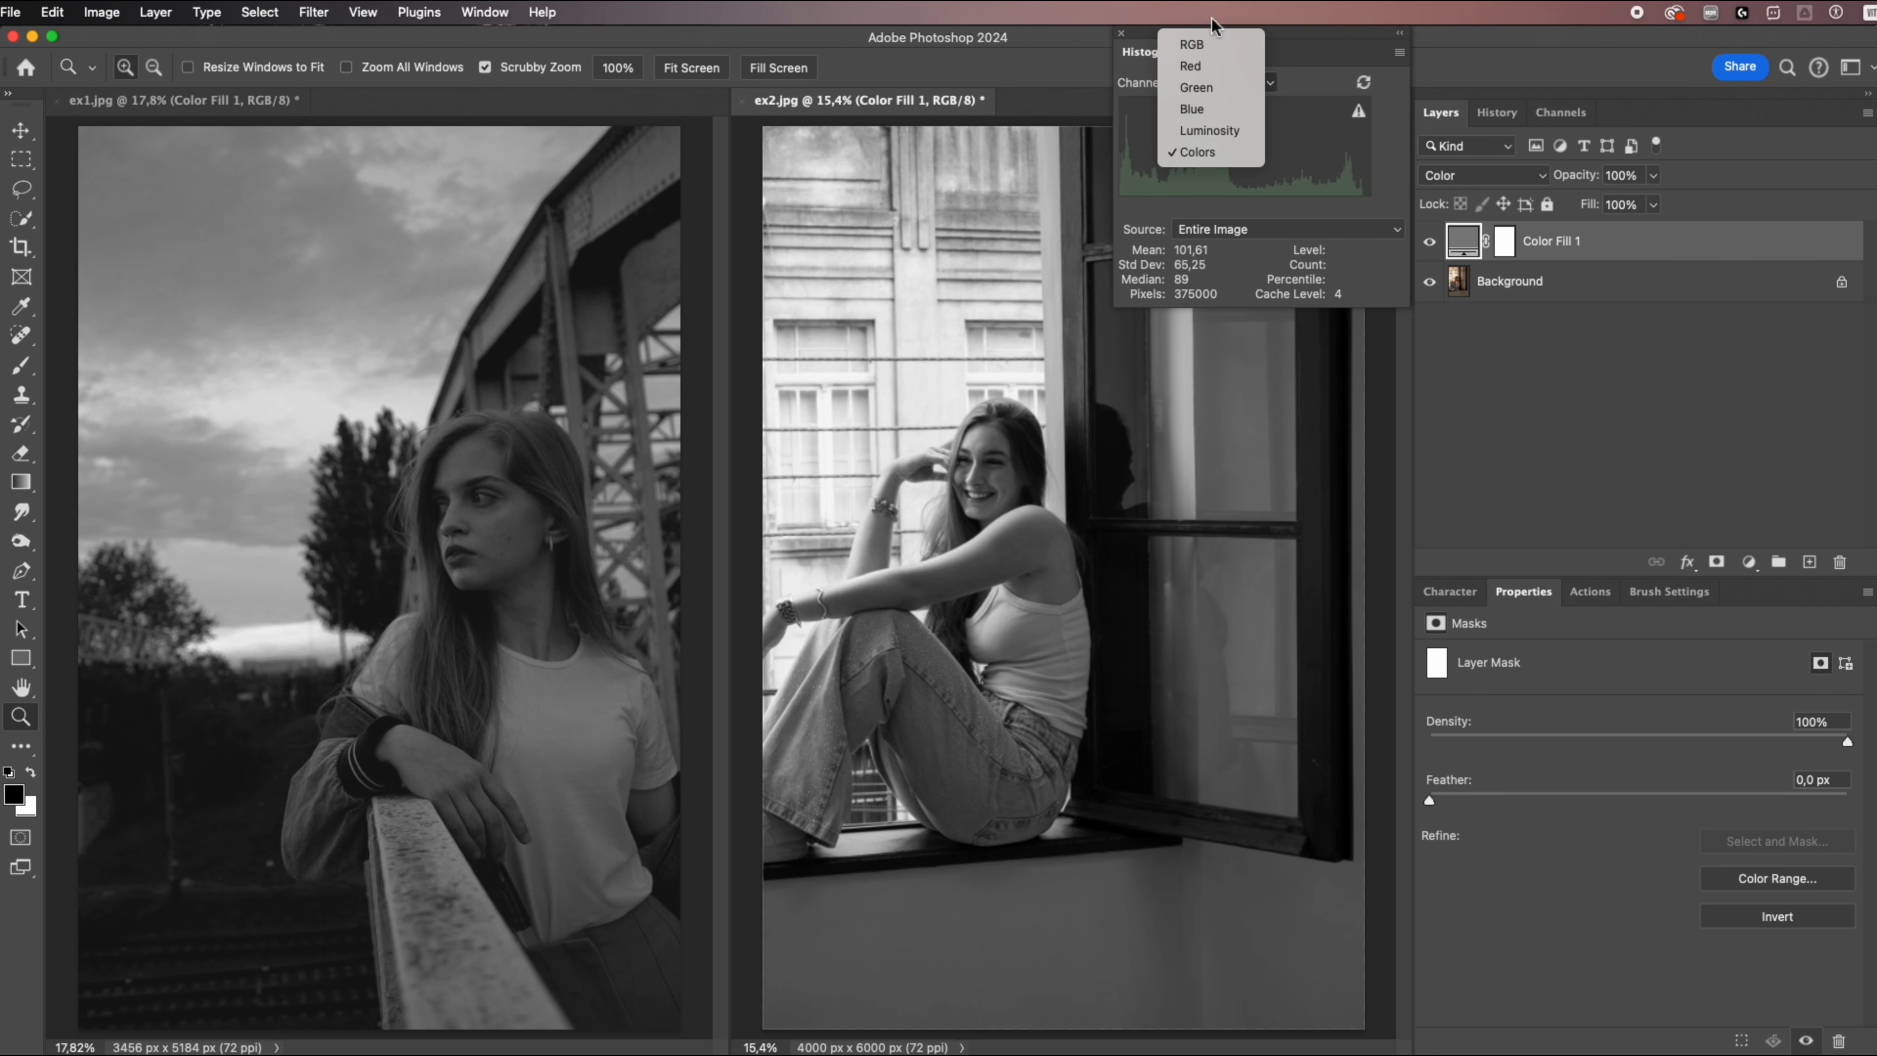
left_click(1204, 45)
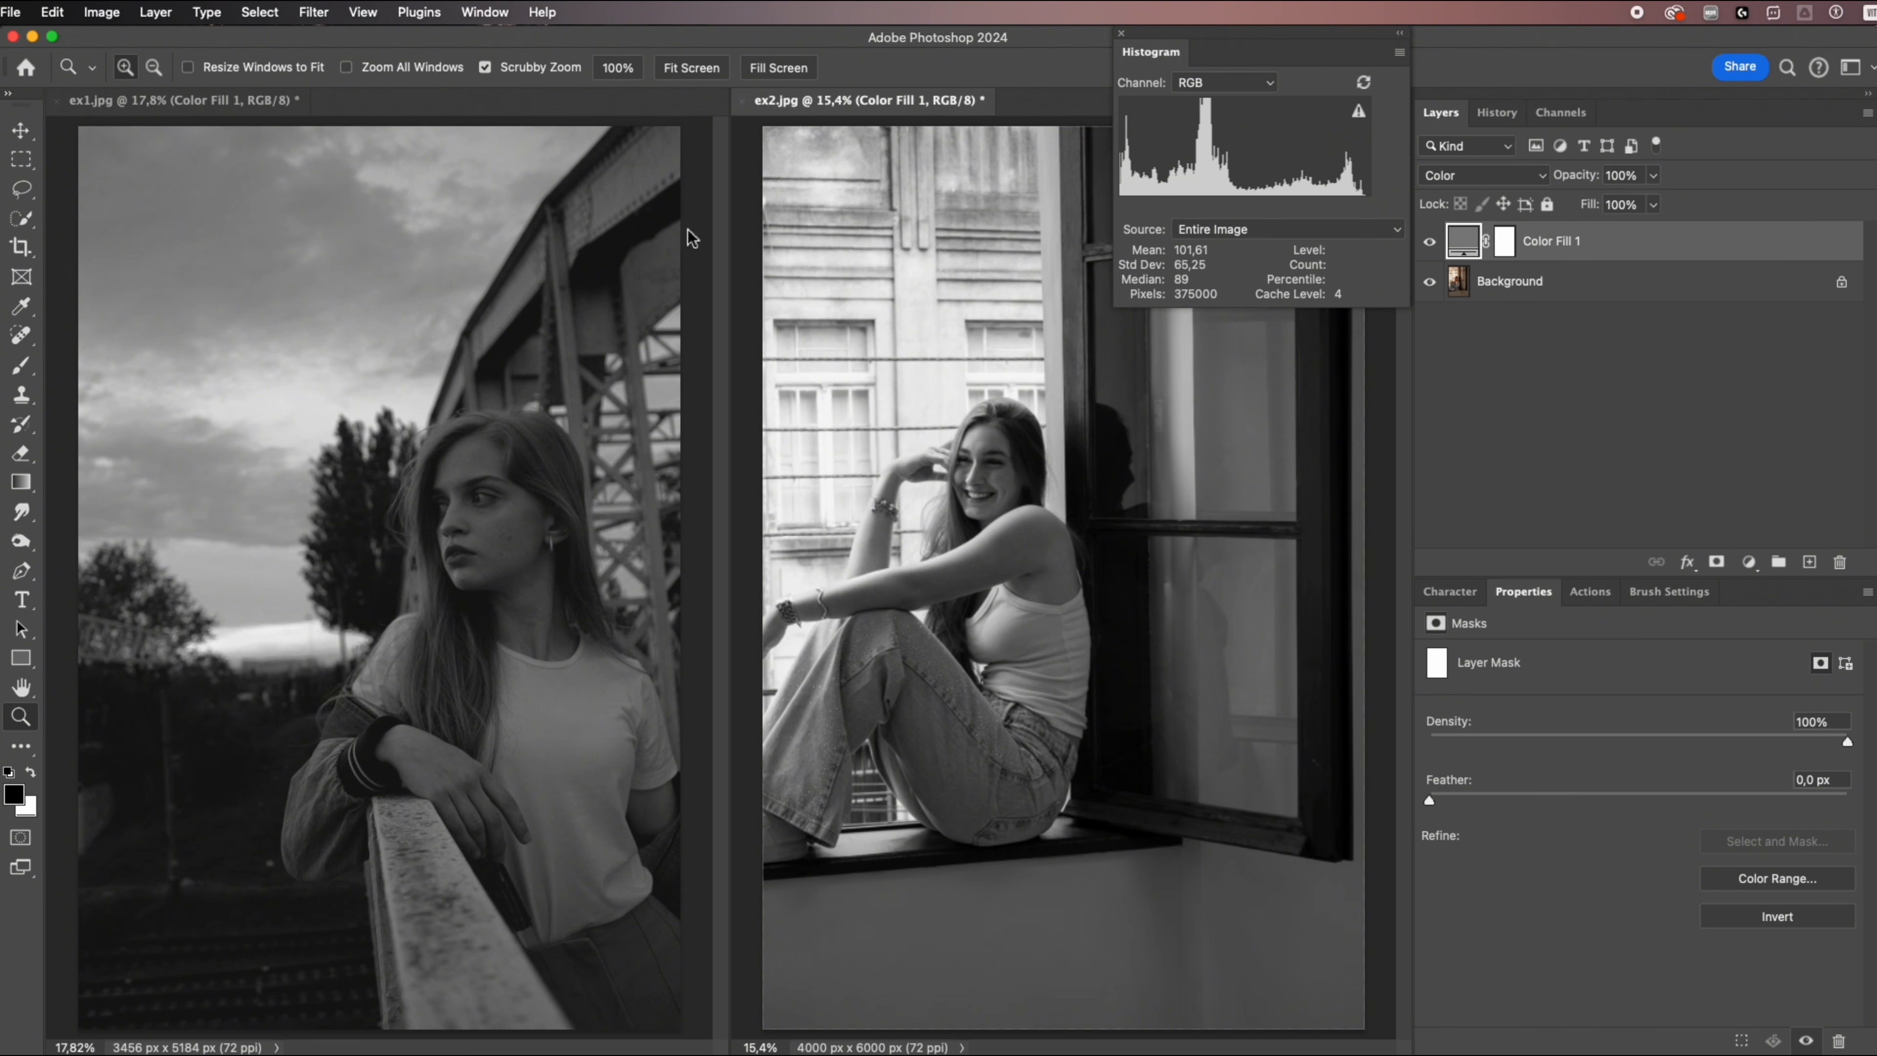
left_click(645, 232)
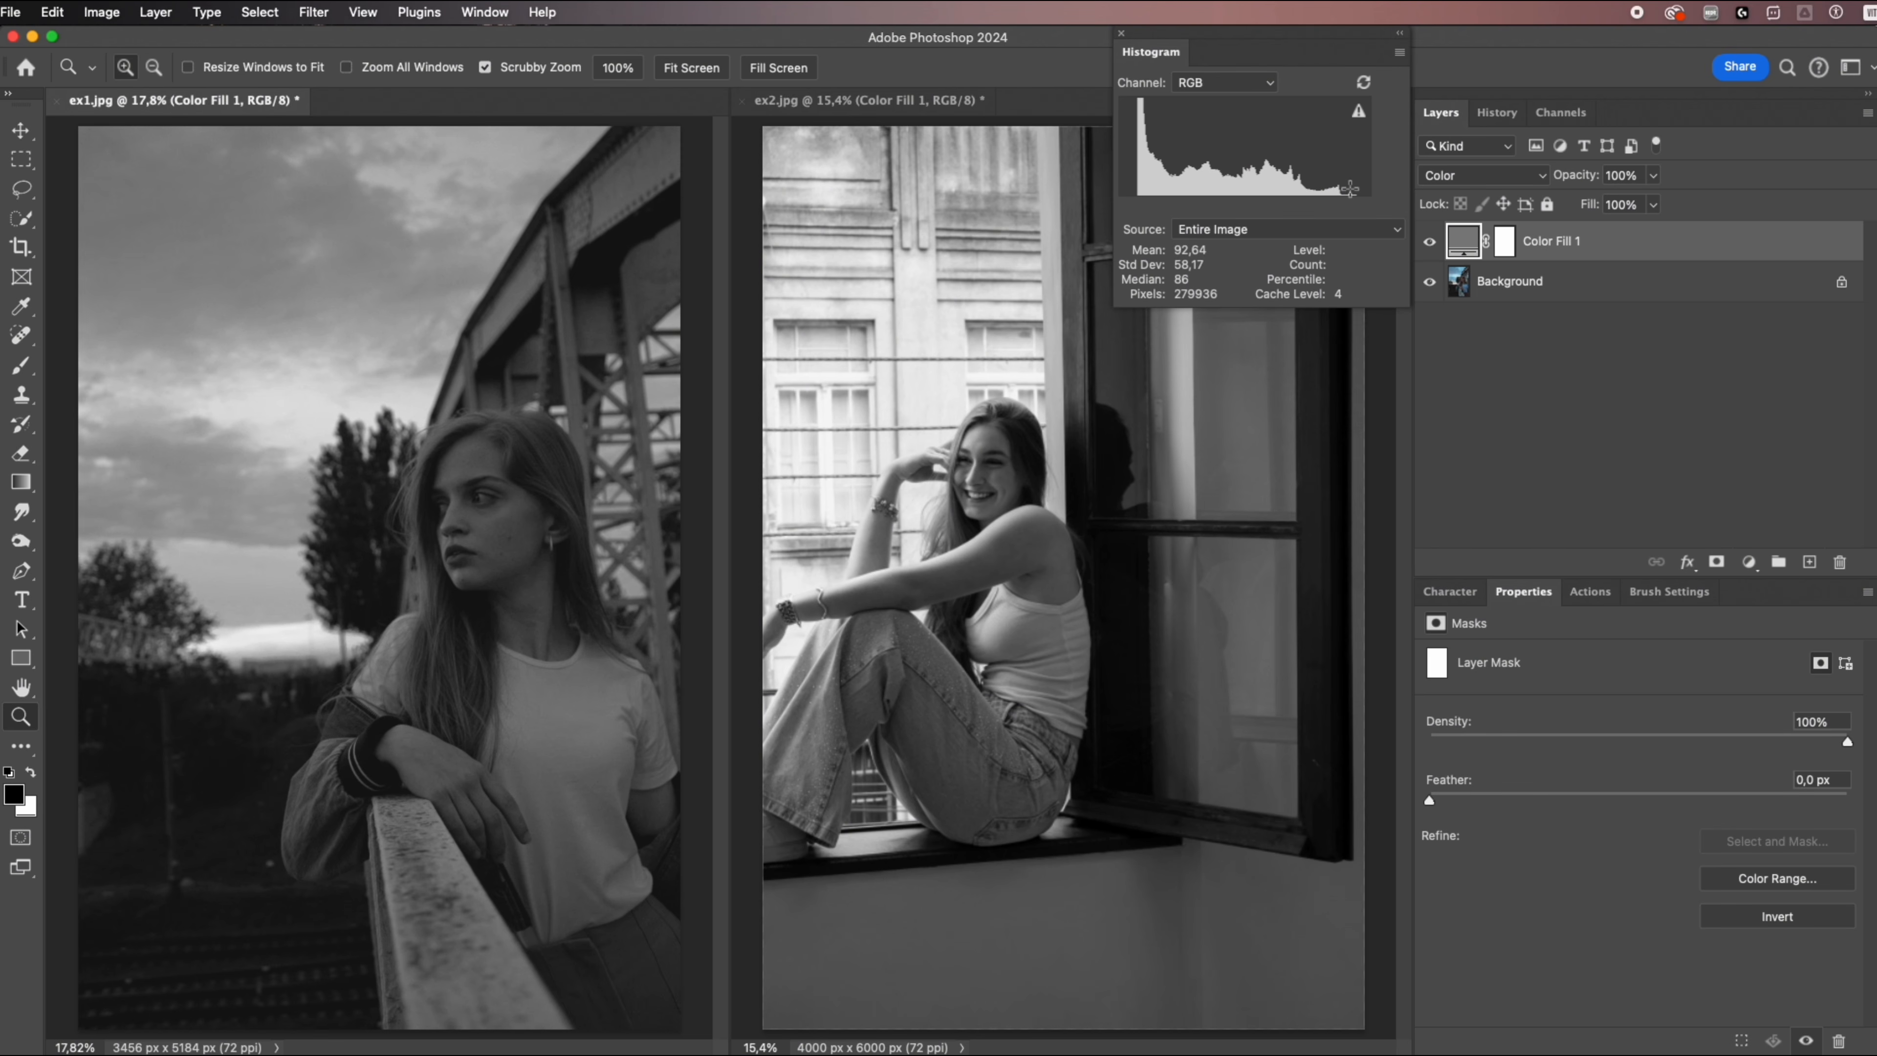
left_click(1009, 223)
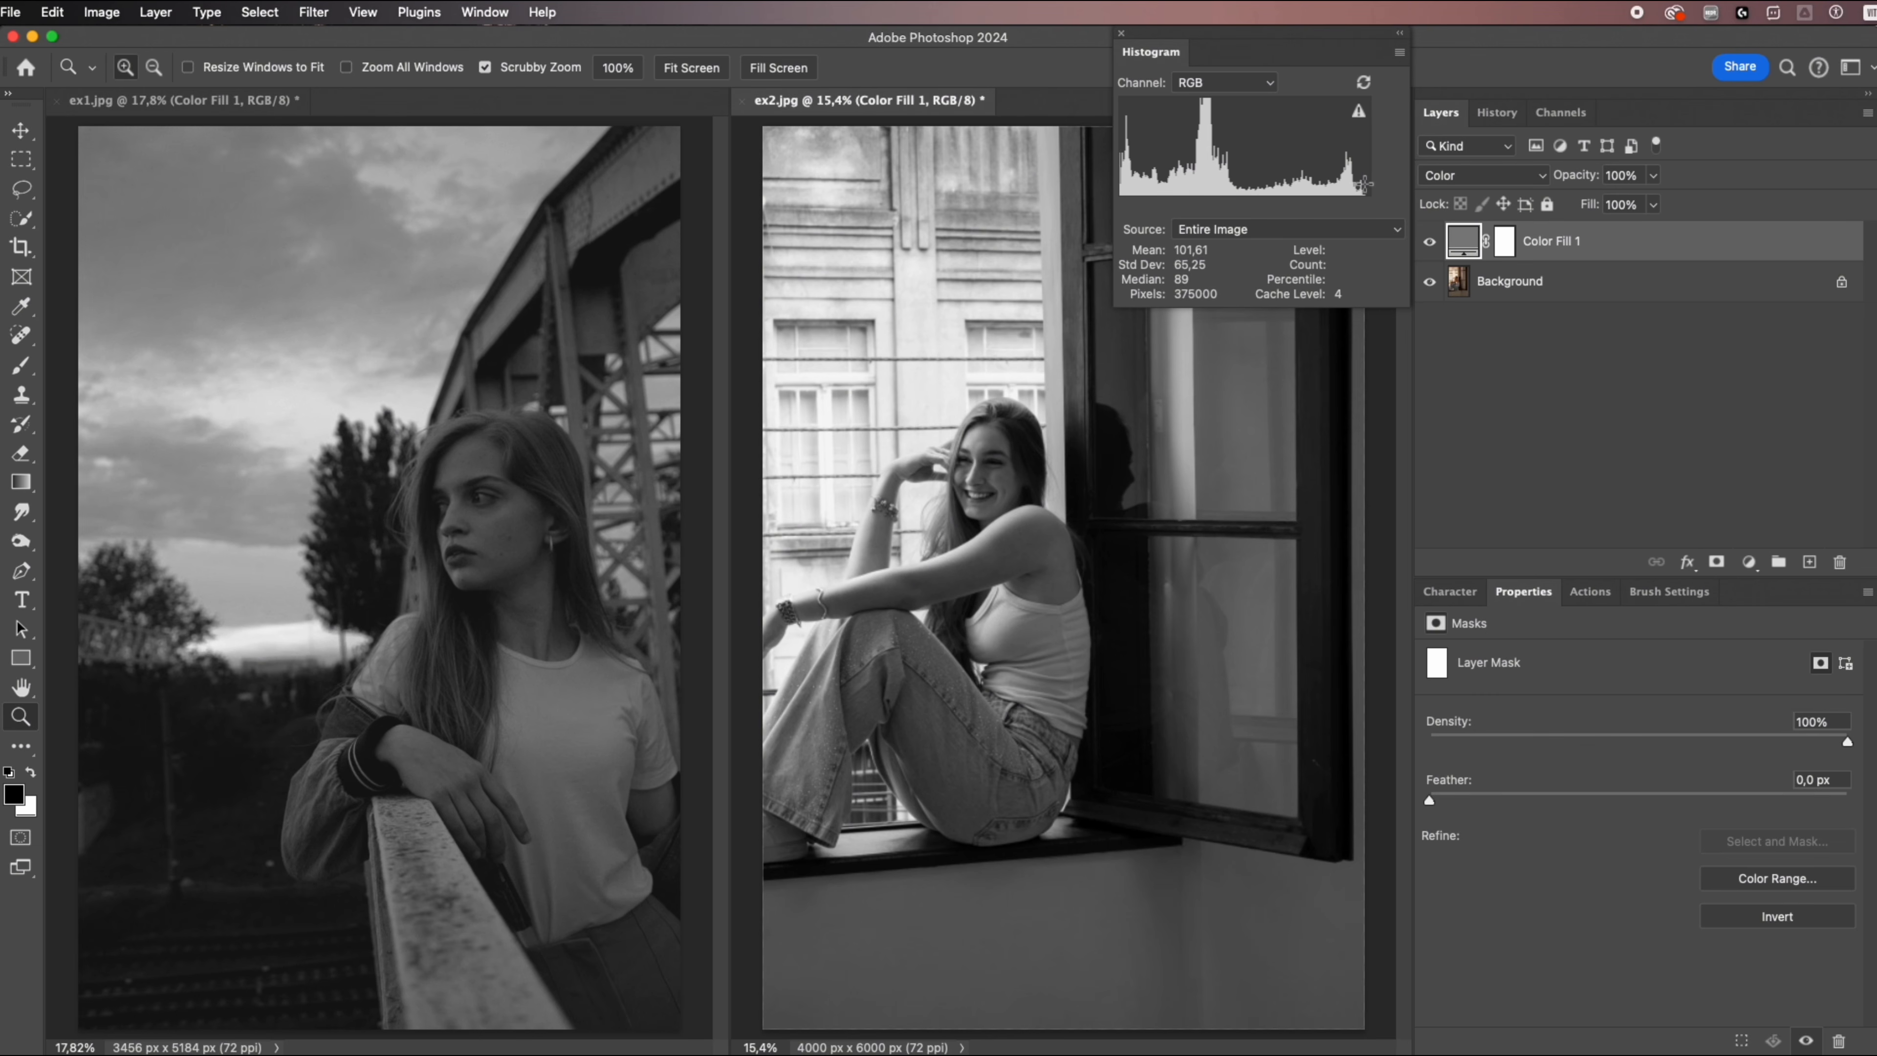
Add a Levels adjustment above the ex2.jpg background with output levels 20 and 238 and midtones 0,62, and compare both histograms.
left_click(1534, 277)
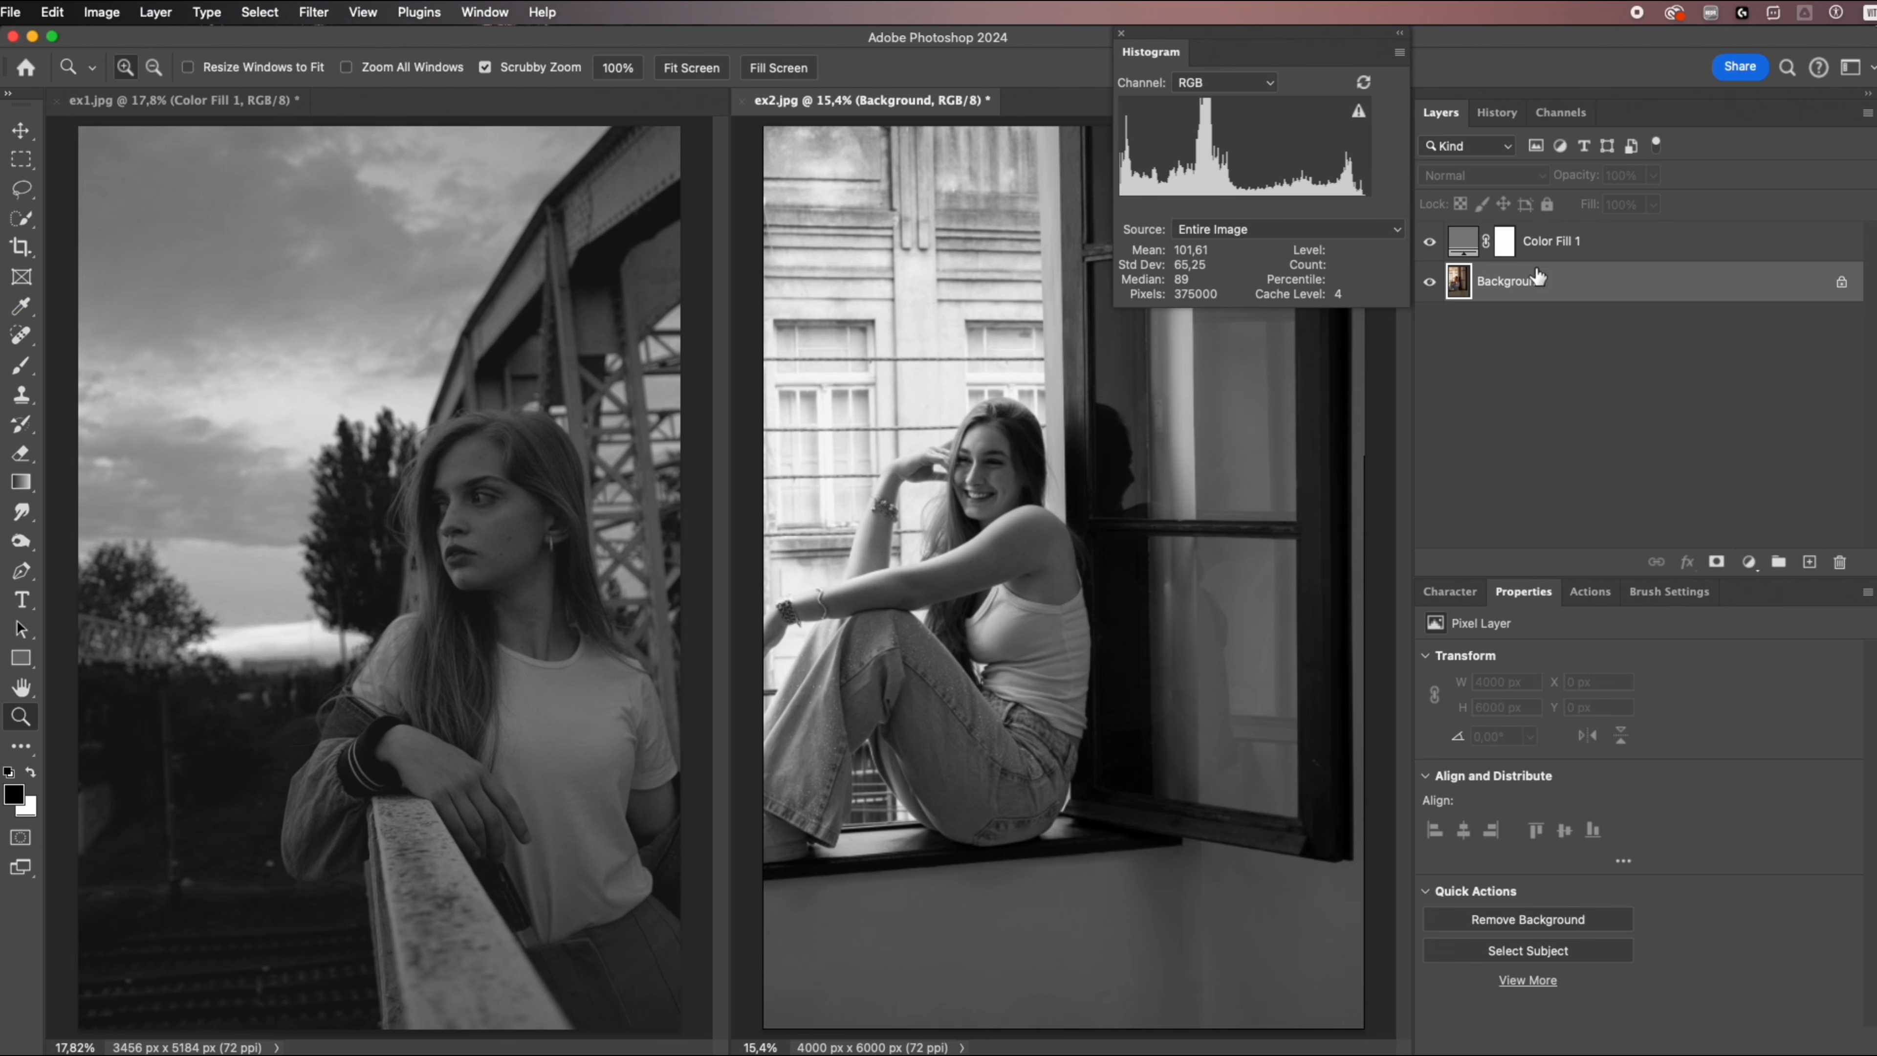
left_click(1749, 562)
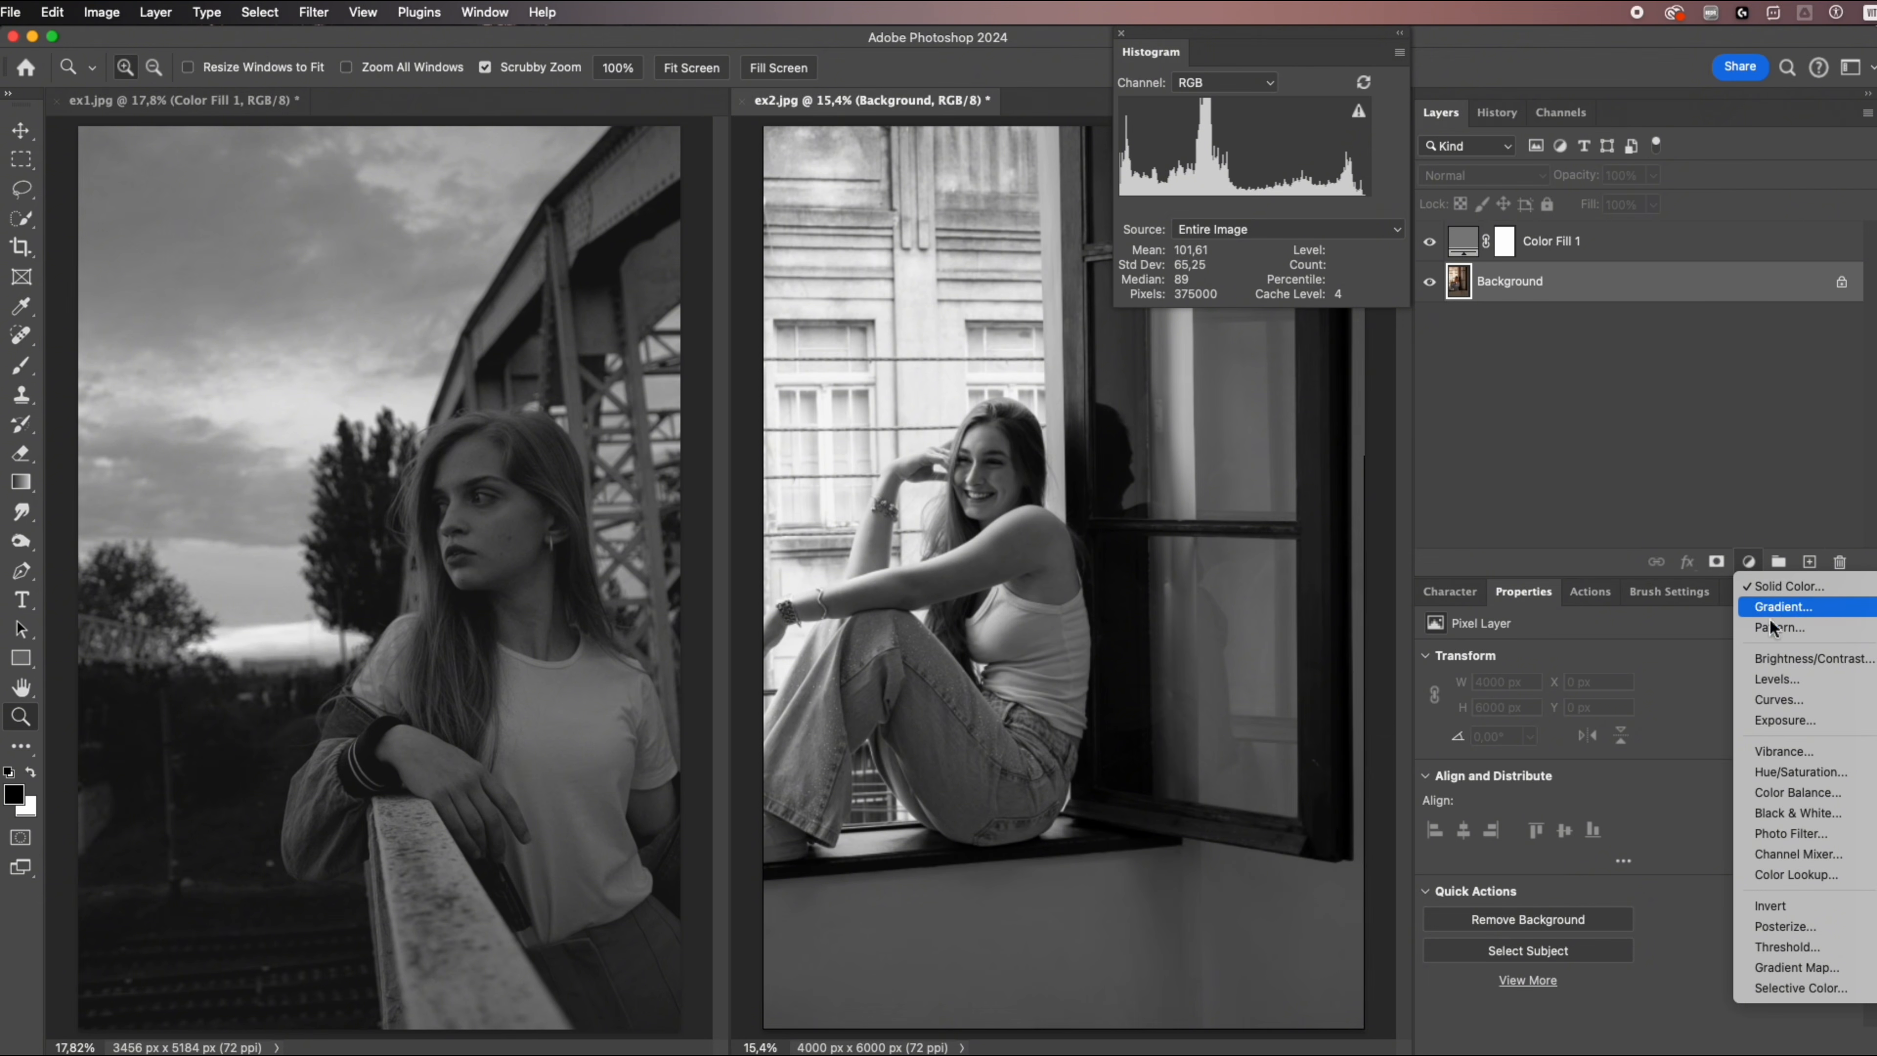
left_click(1777, 679)
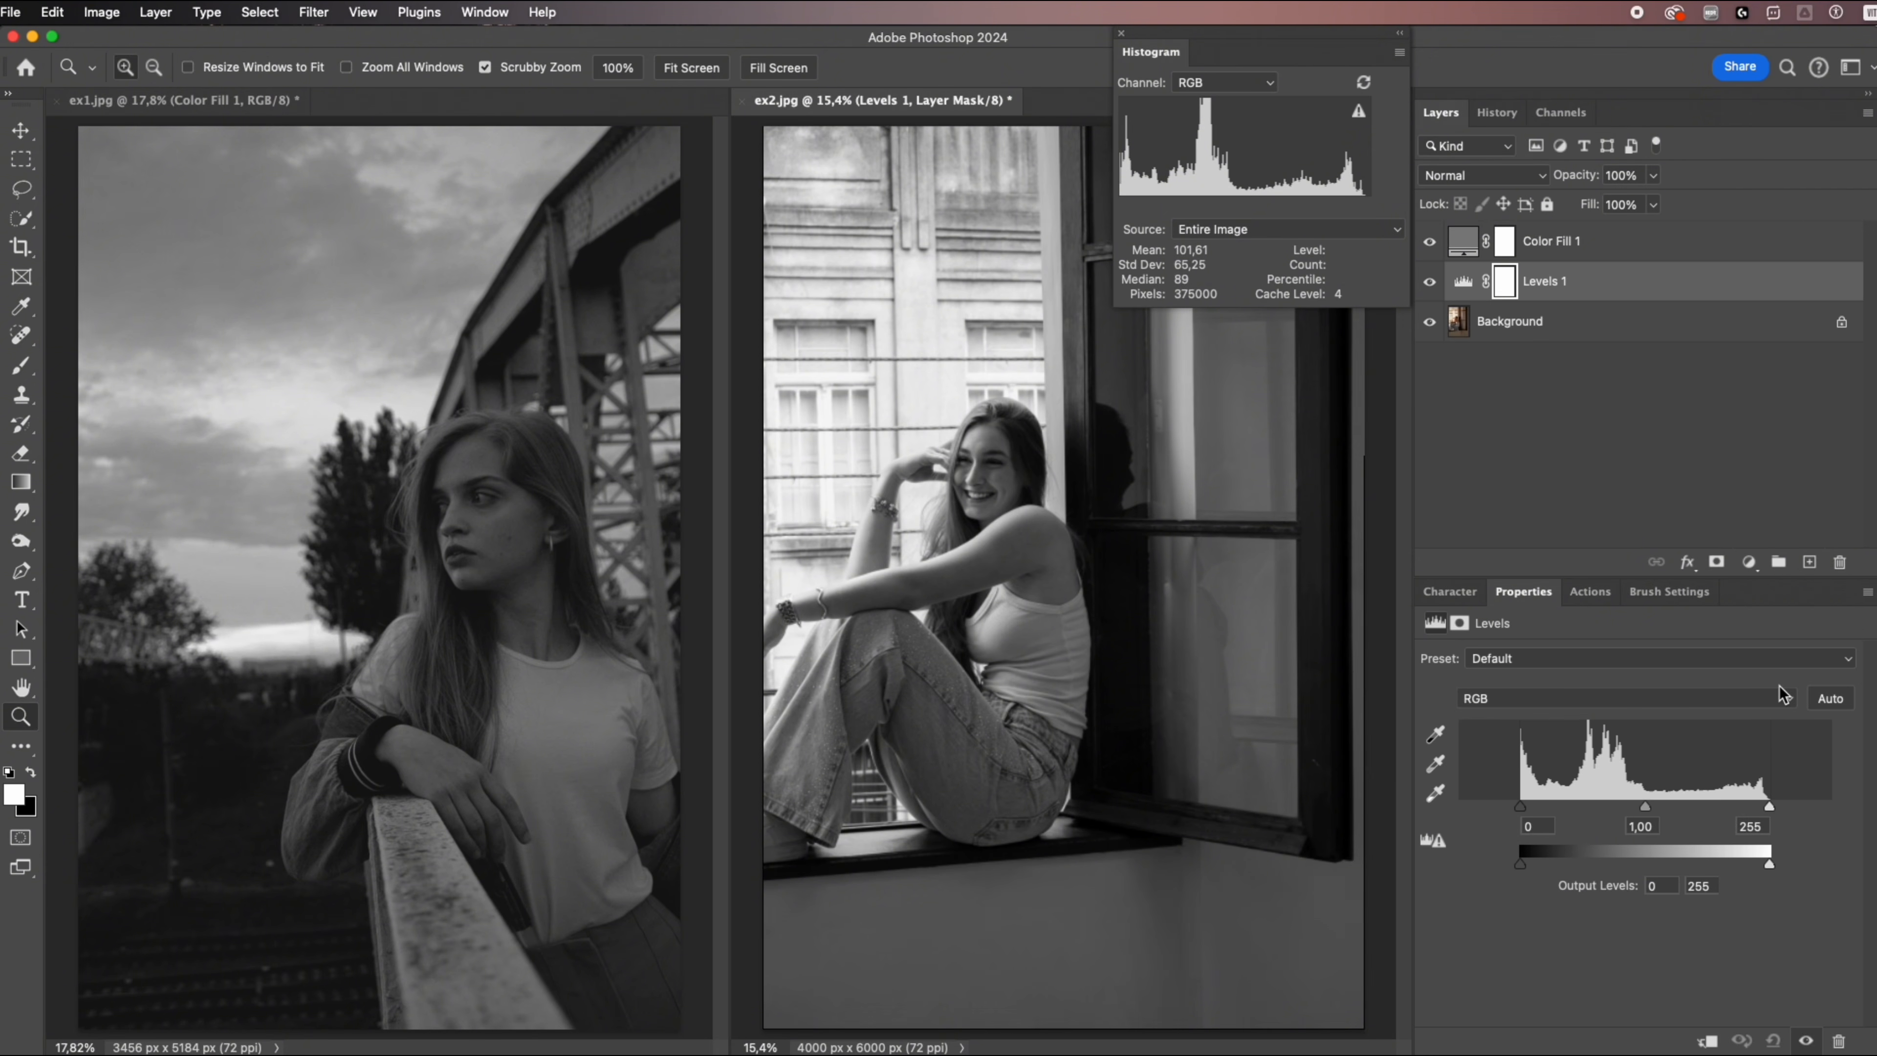
left_click_drag(1520, 864, 1540, 865)
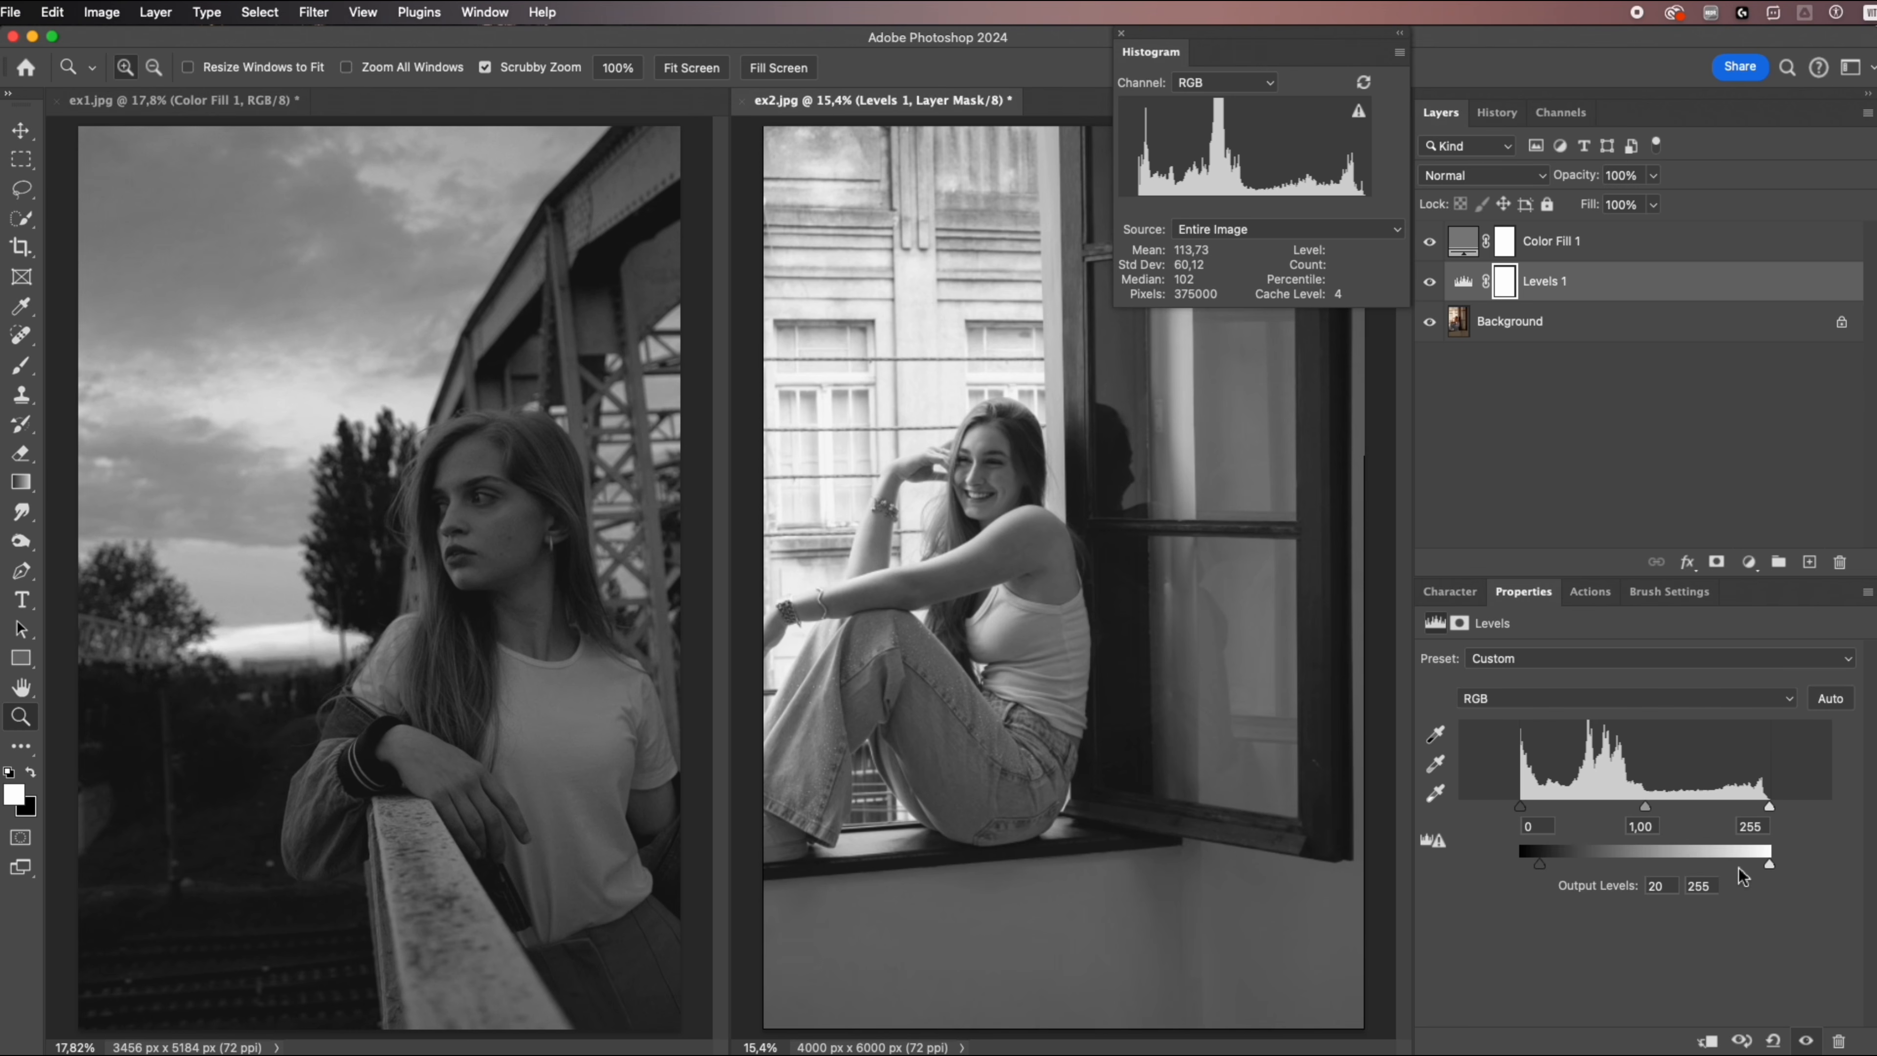
left_click_drag(1769, 865, 1754, 864)
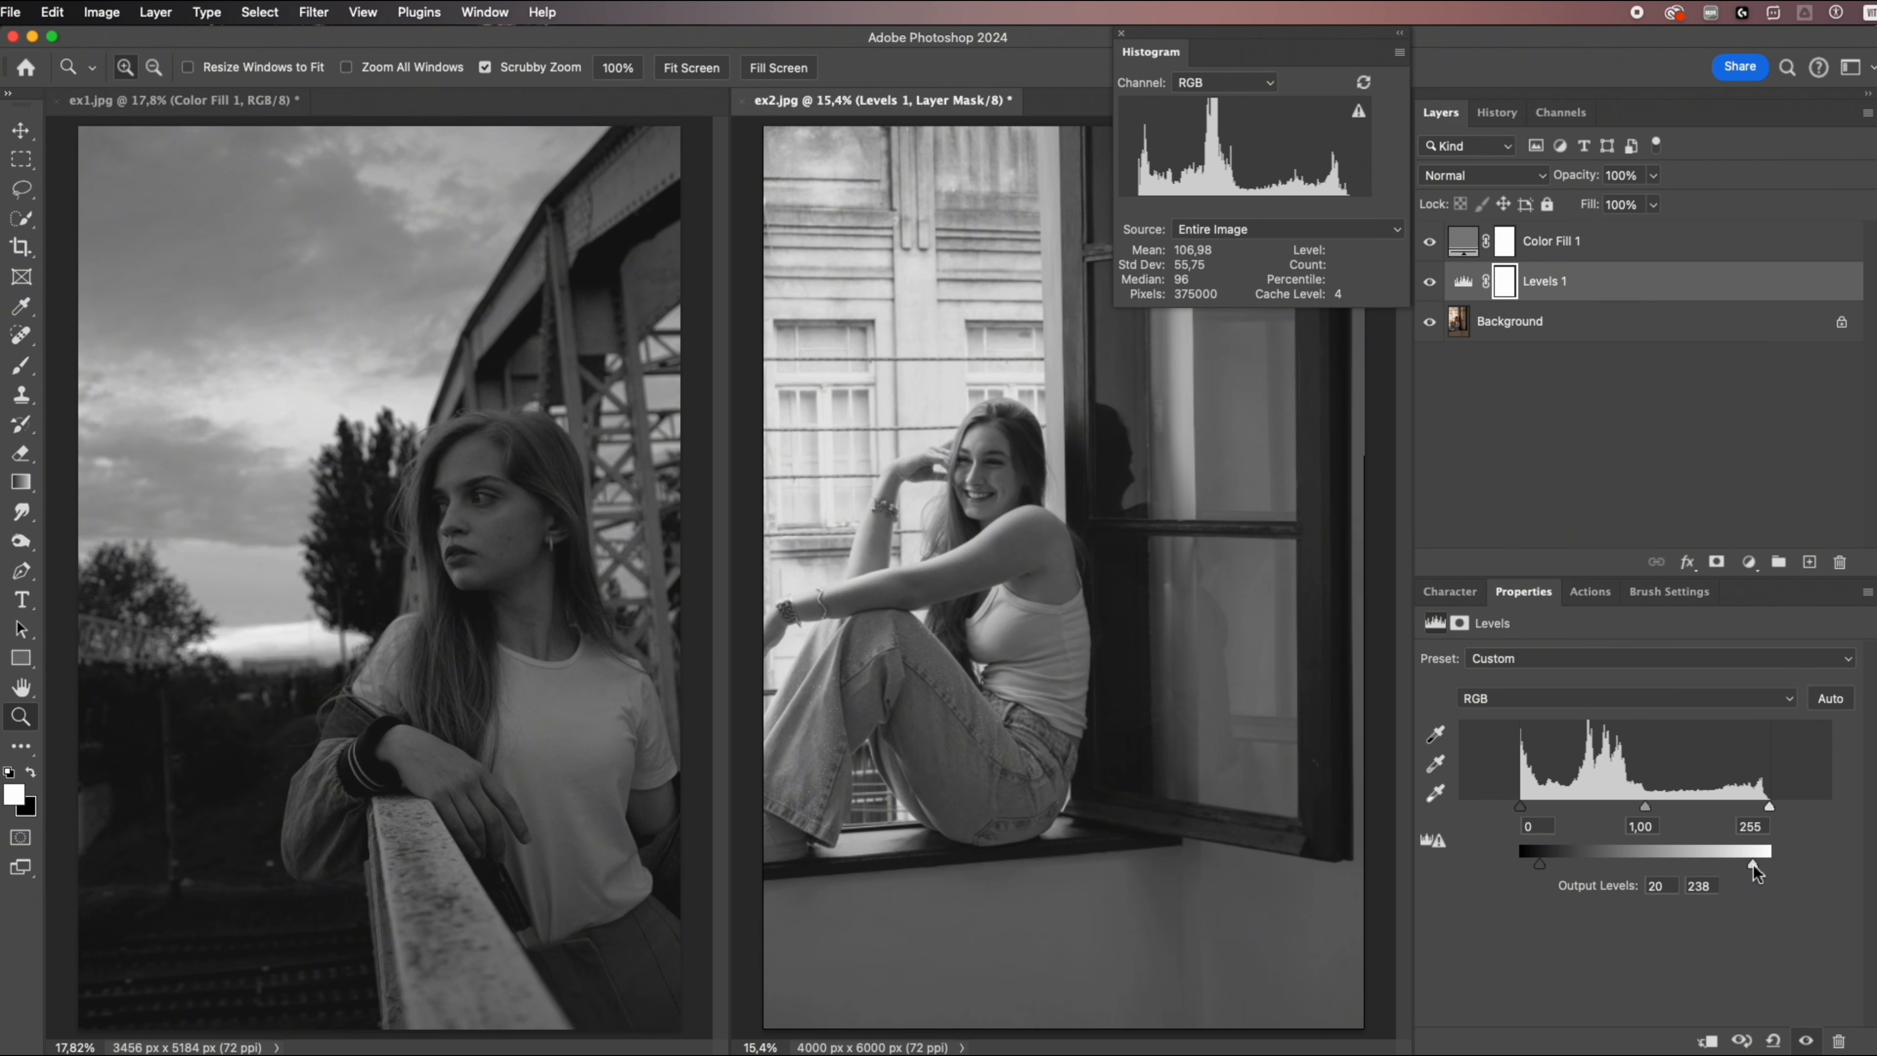
left_click_drag(1647, 805, 1683, 804)
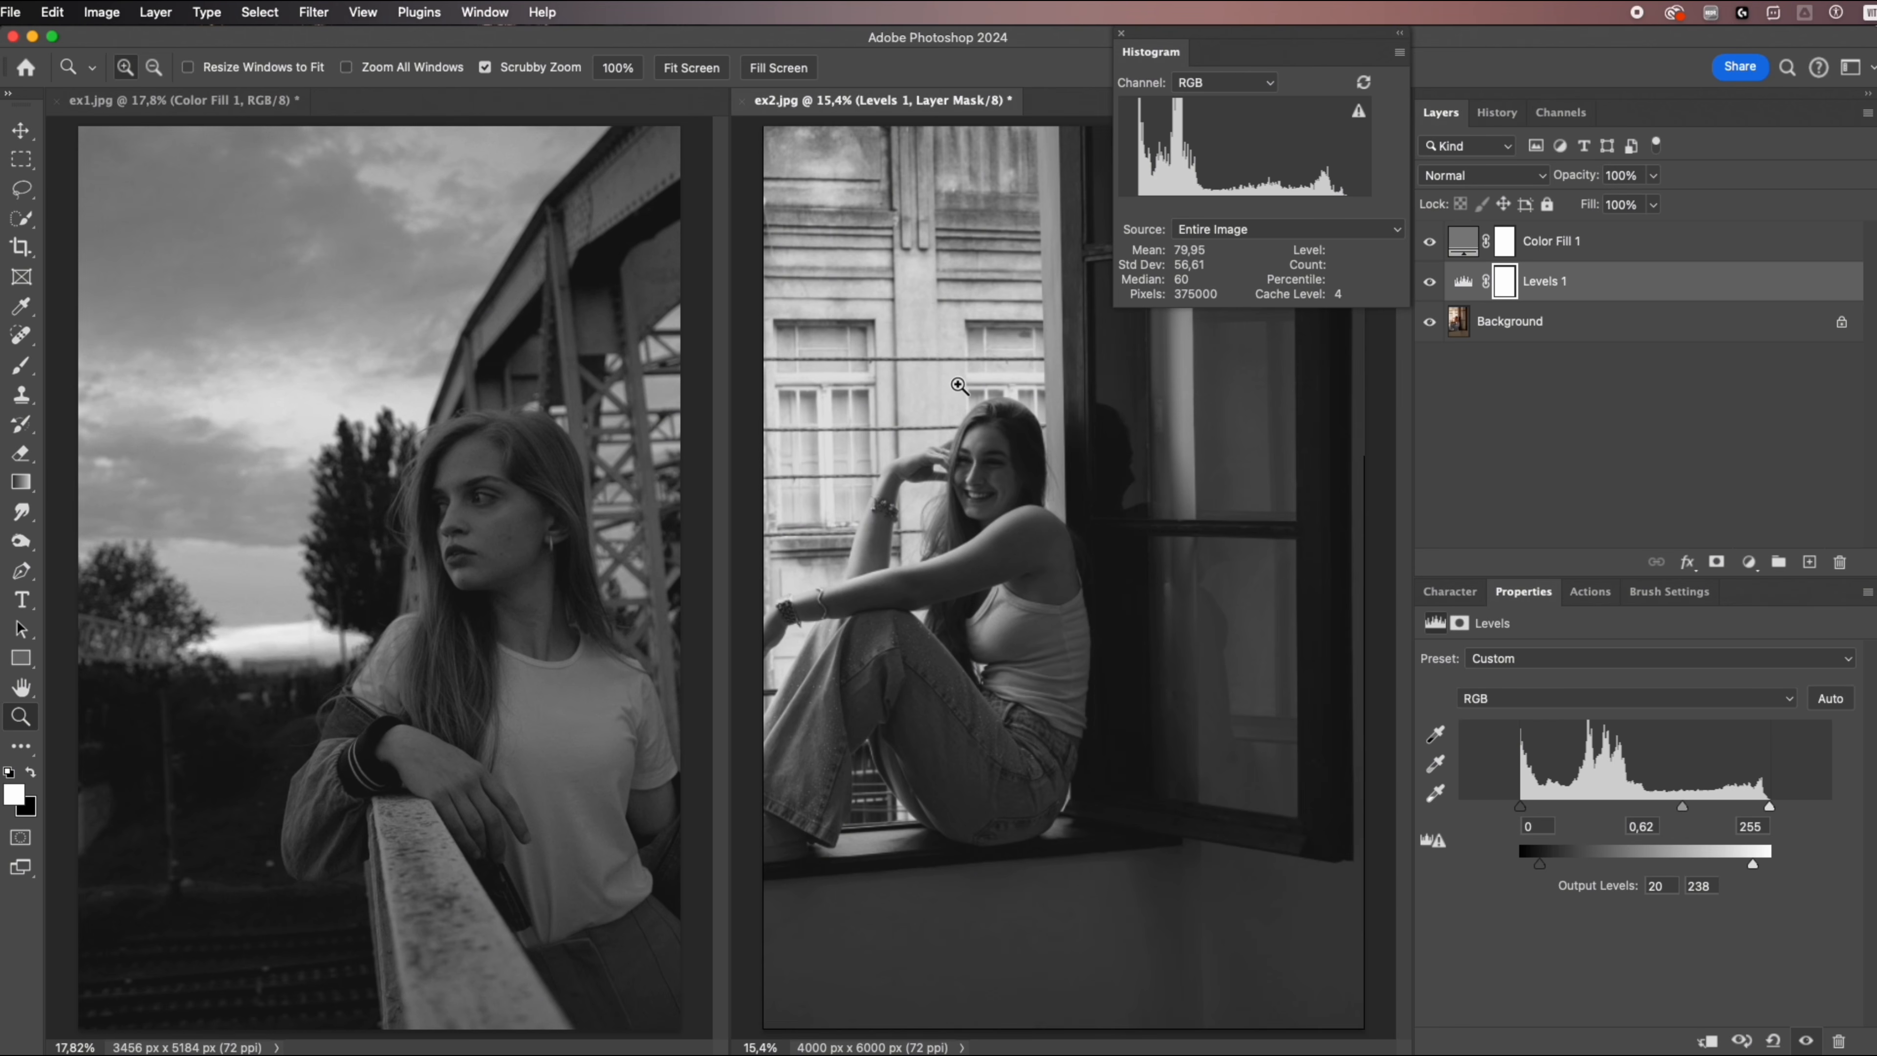
left_click(574, 378)
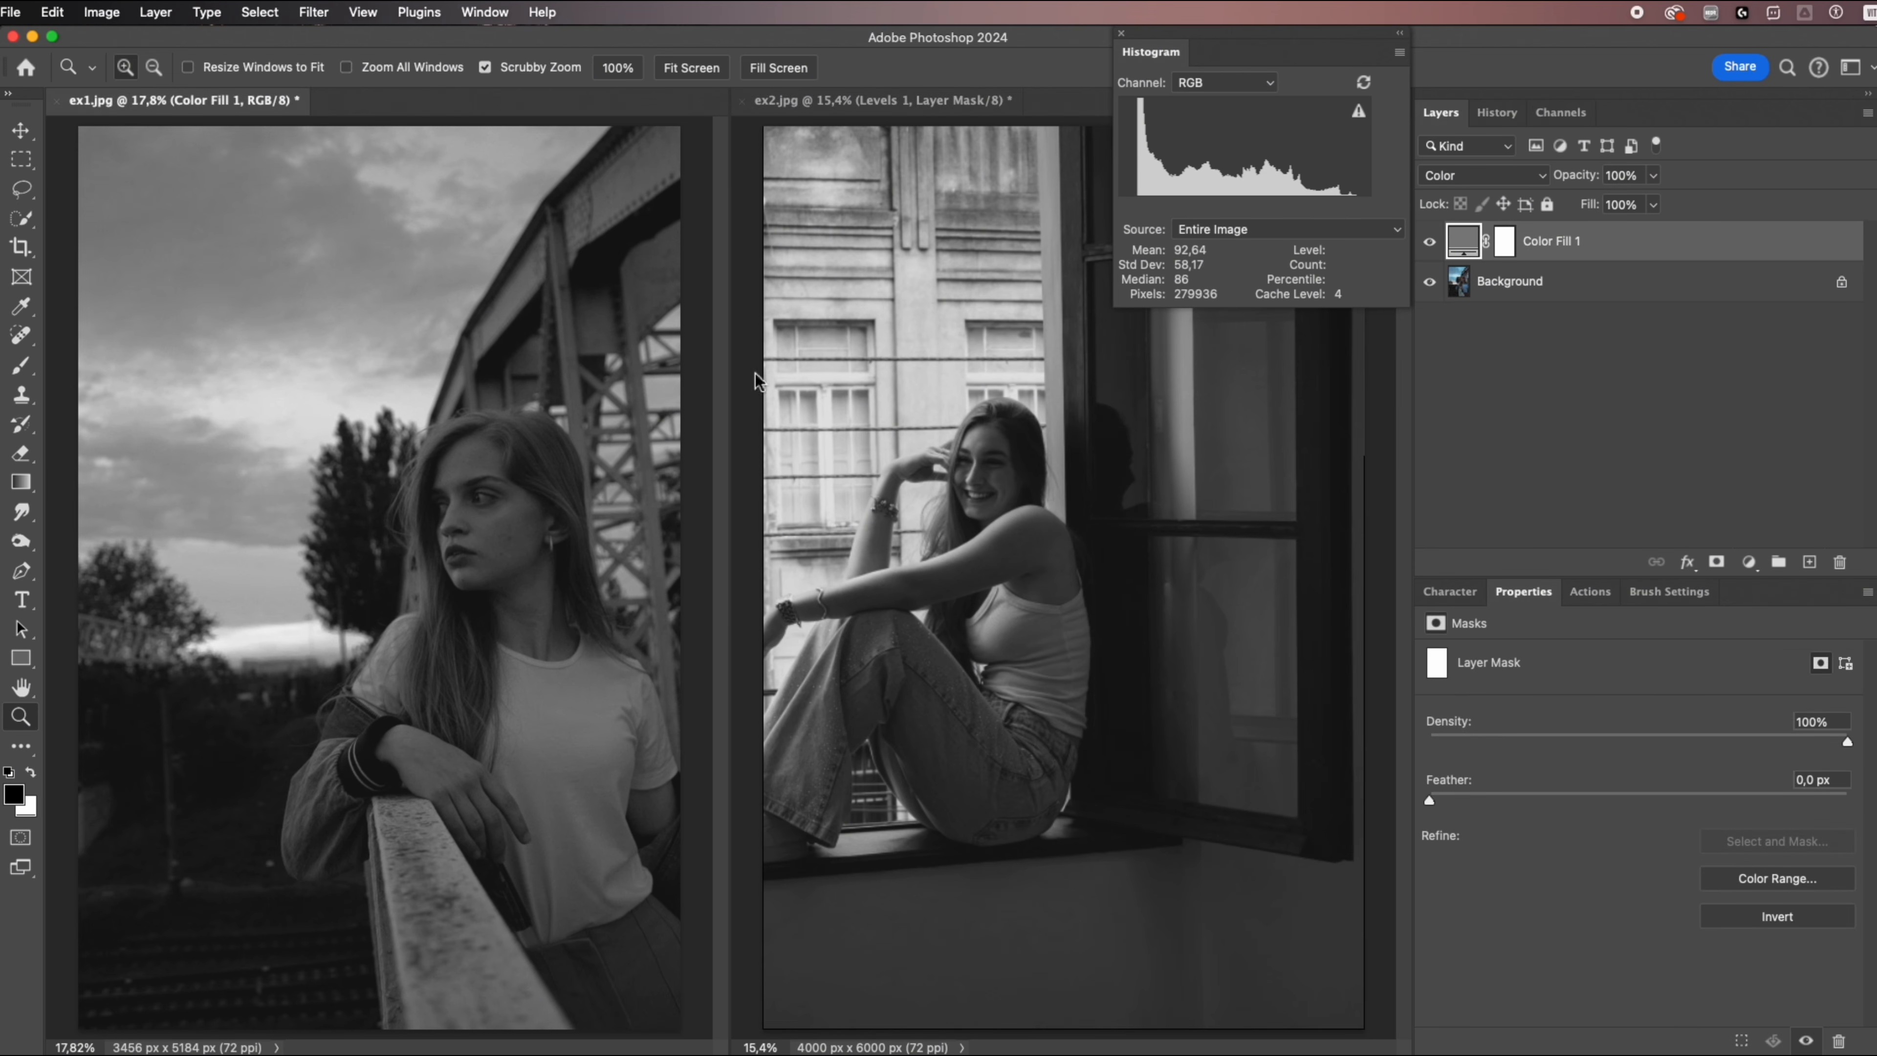
left_click(875, 377)
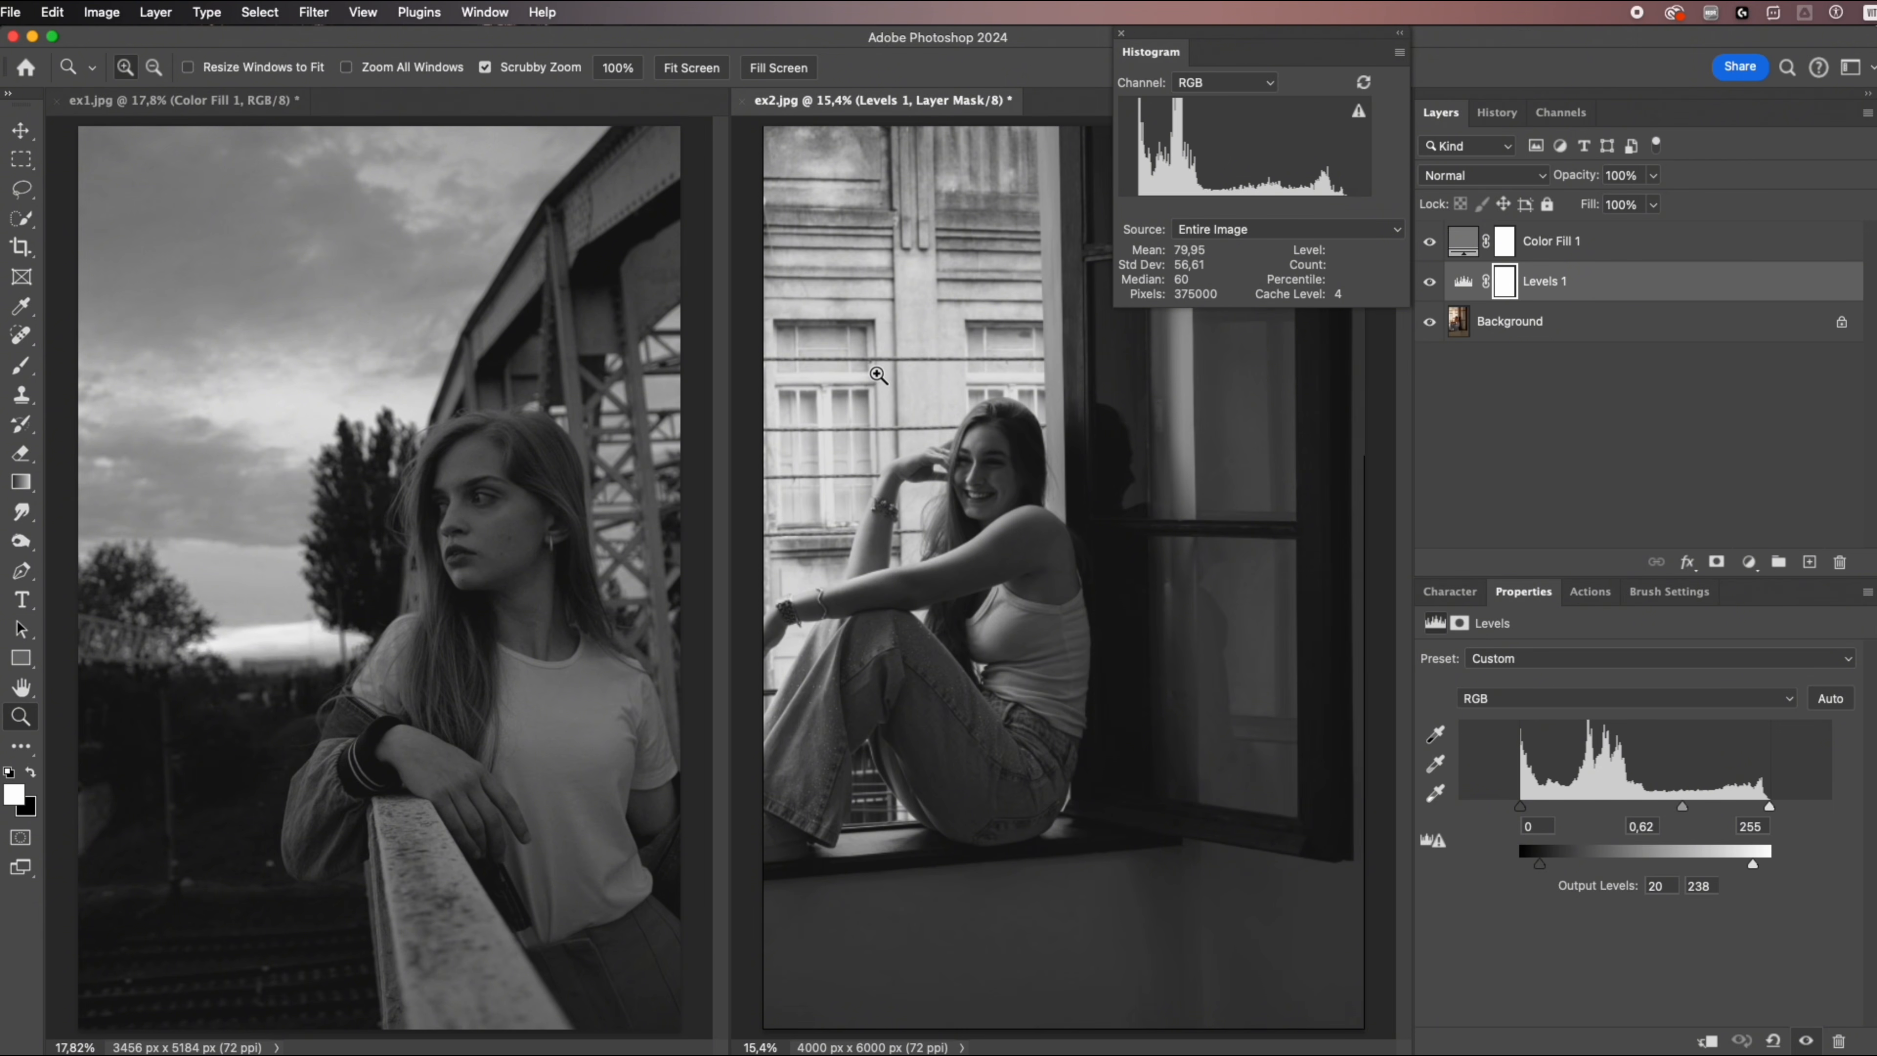
Change the blend mode of the gray fill layers in both ex1.jpg and ex2.jpg to Luminosity.
left_click(654, 377)
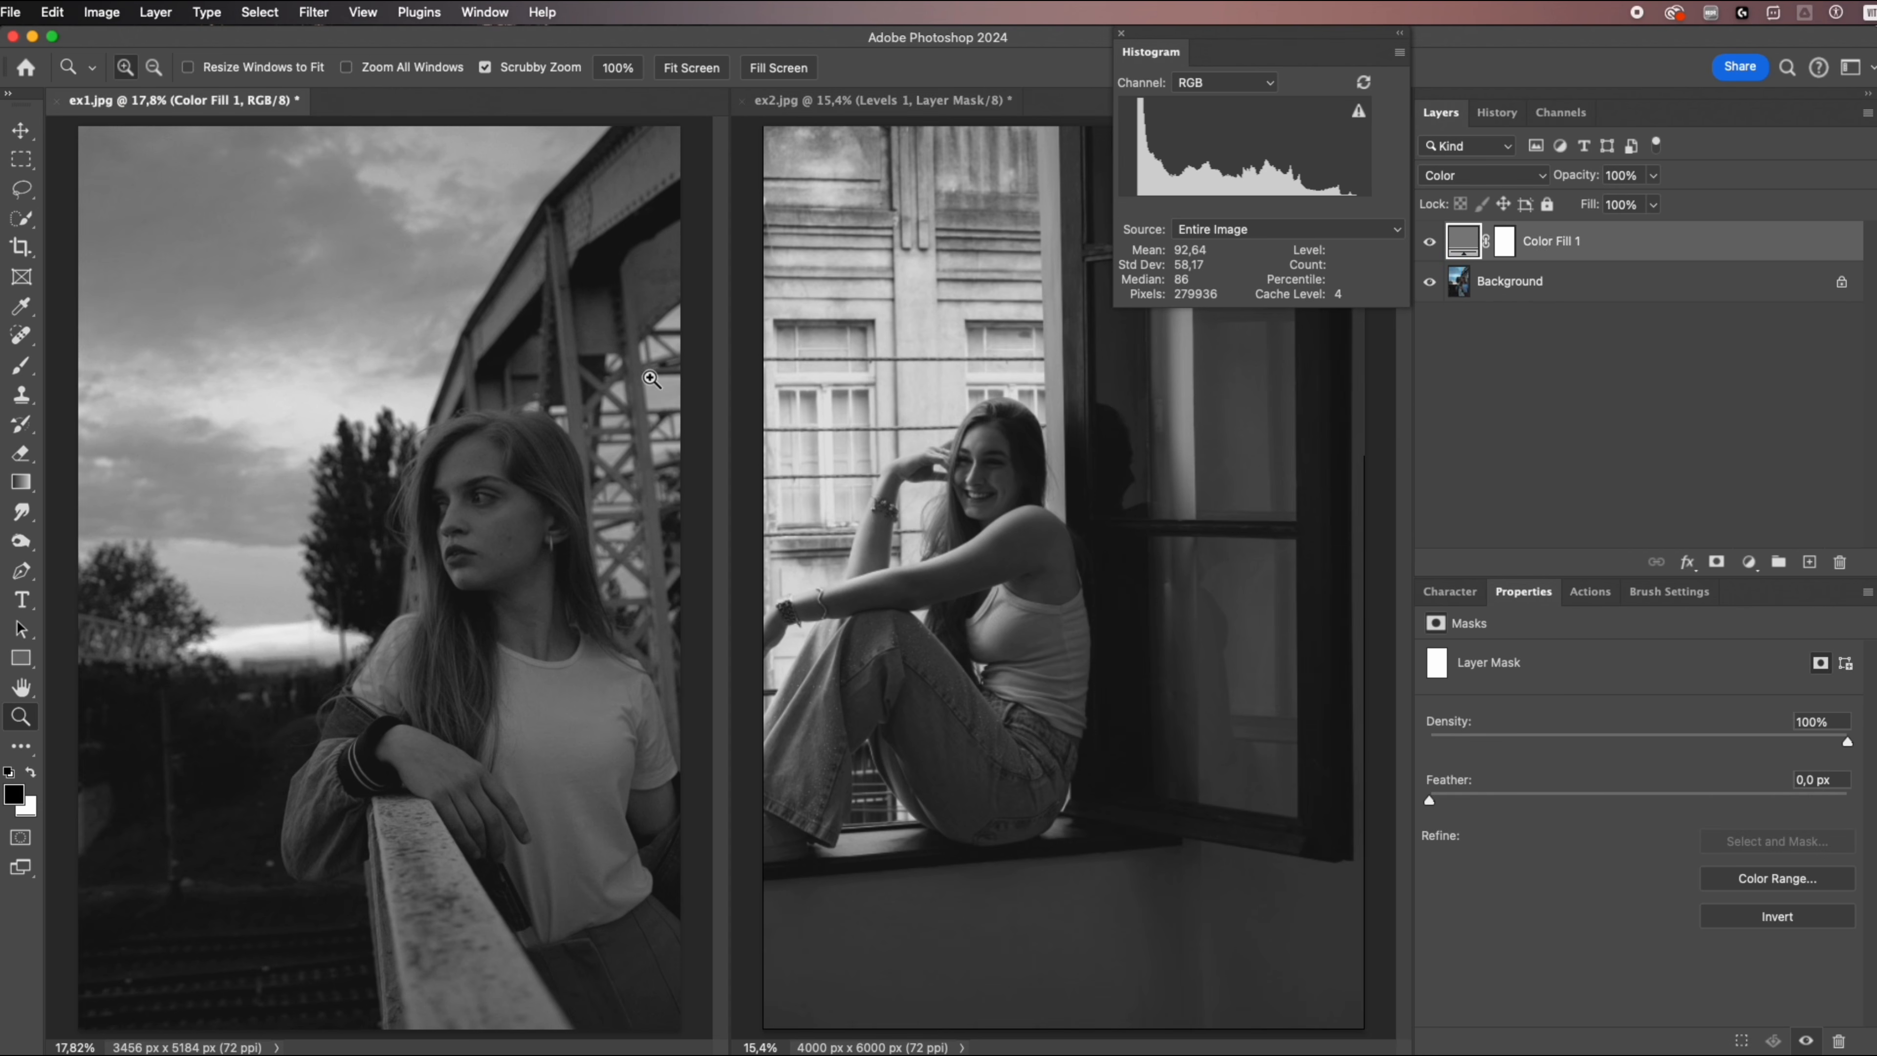
left_click(1522, 183)
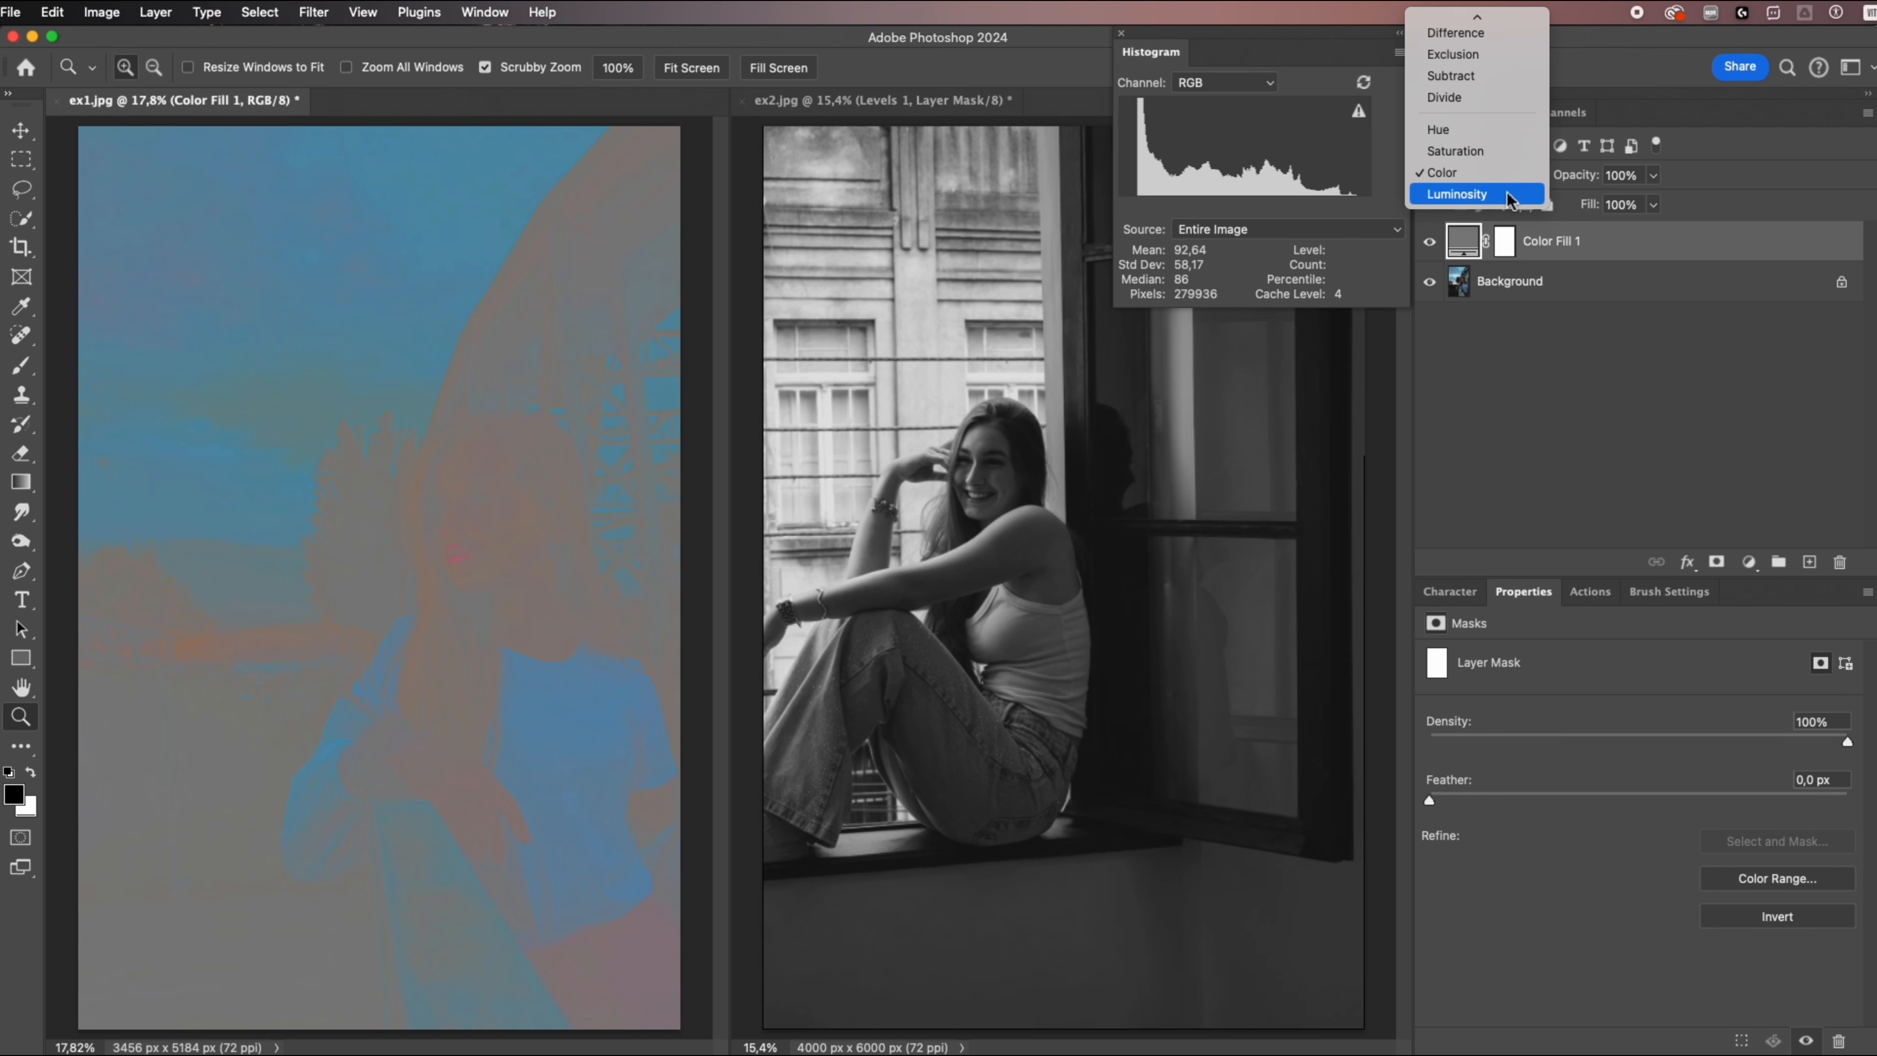
left_click(1508, 195)
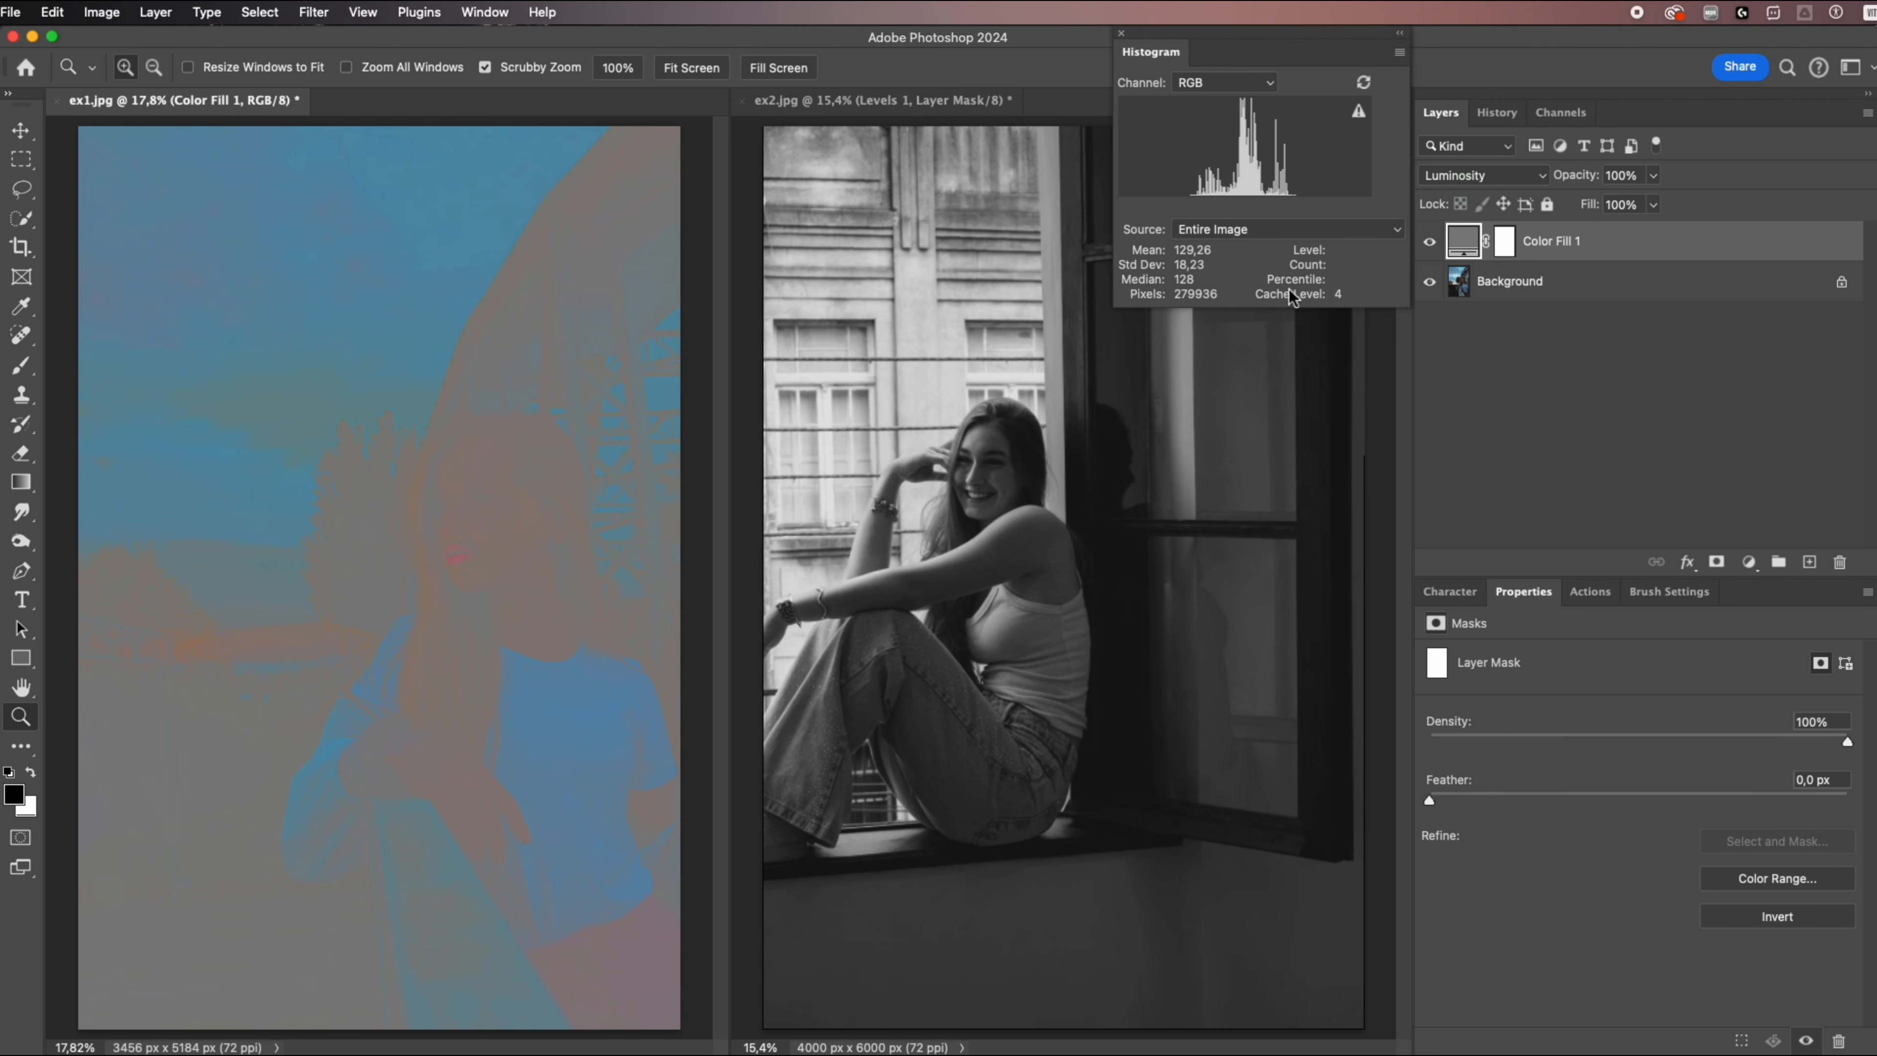
left_click(1209, 342)
left_click(1581, 248)
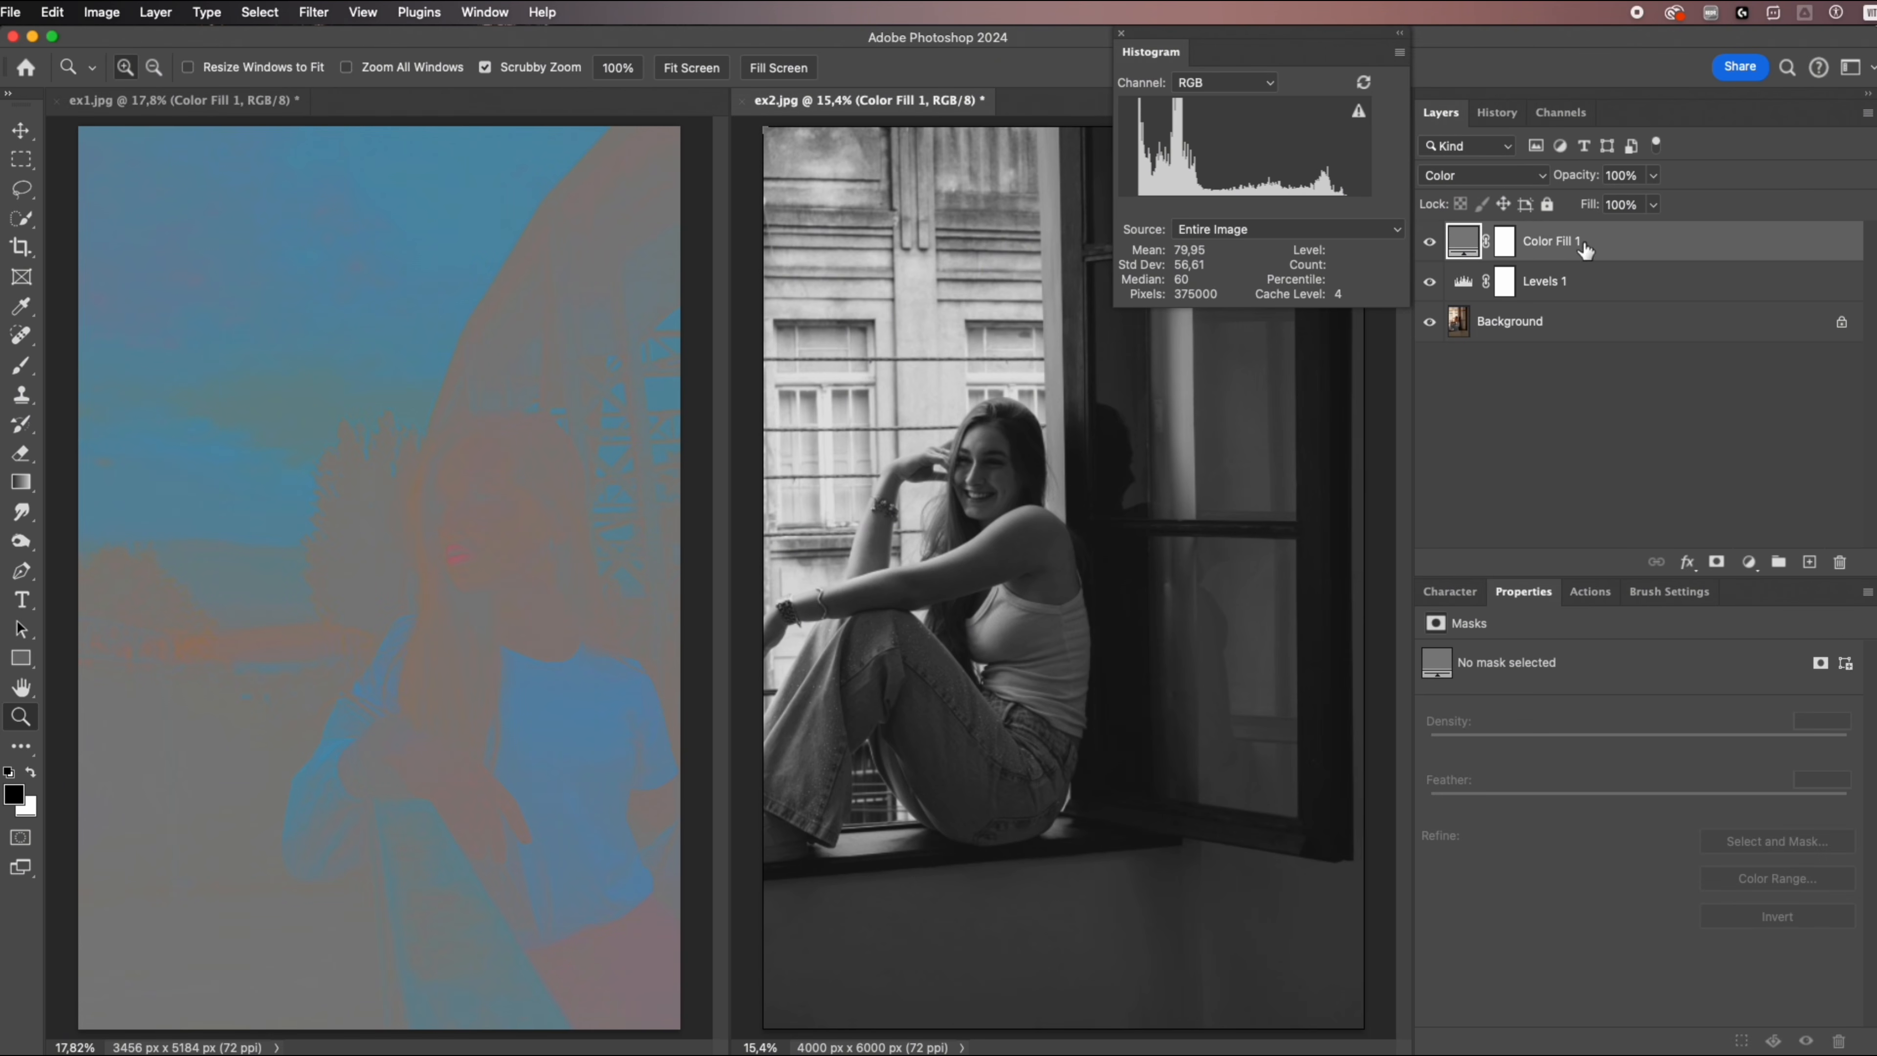
left_click(1492, 174)
left_click(1489, 190)
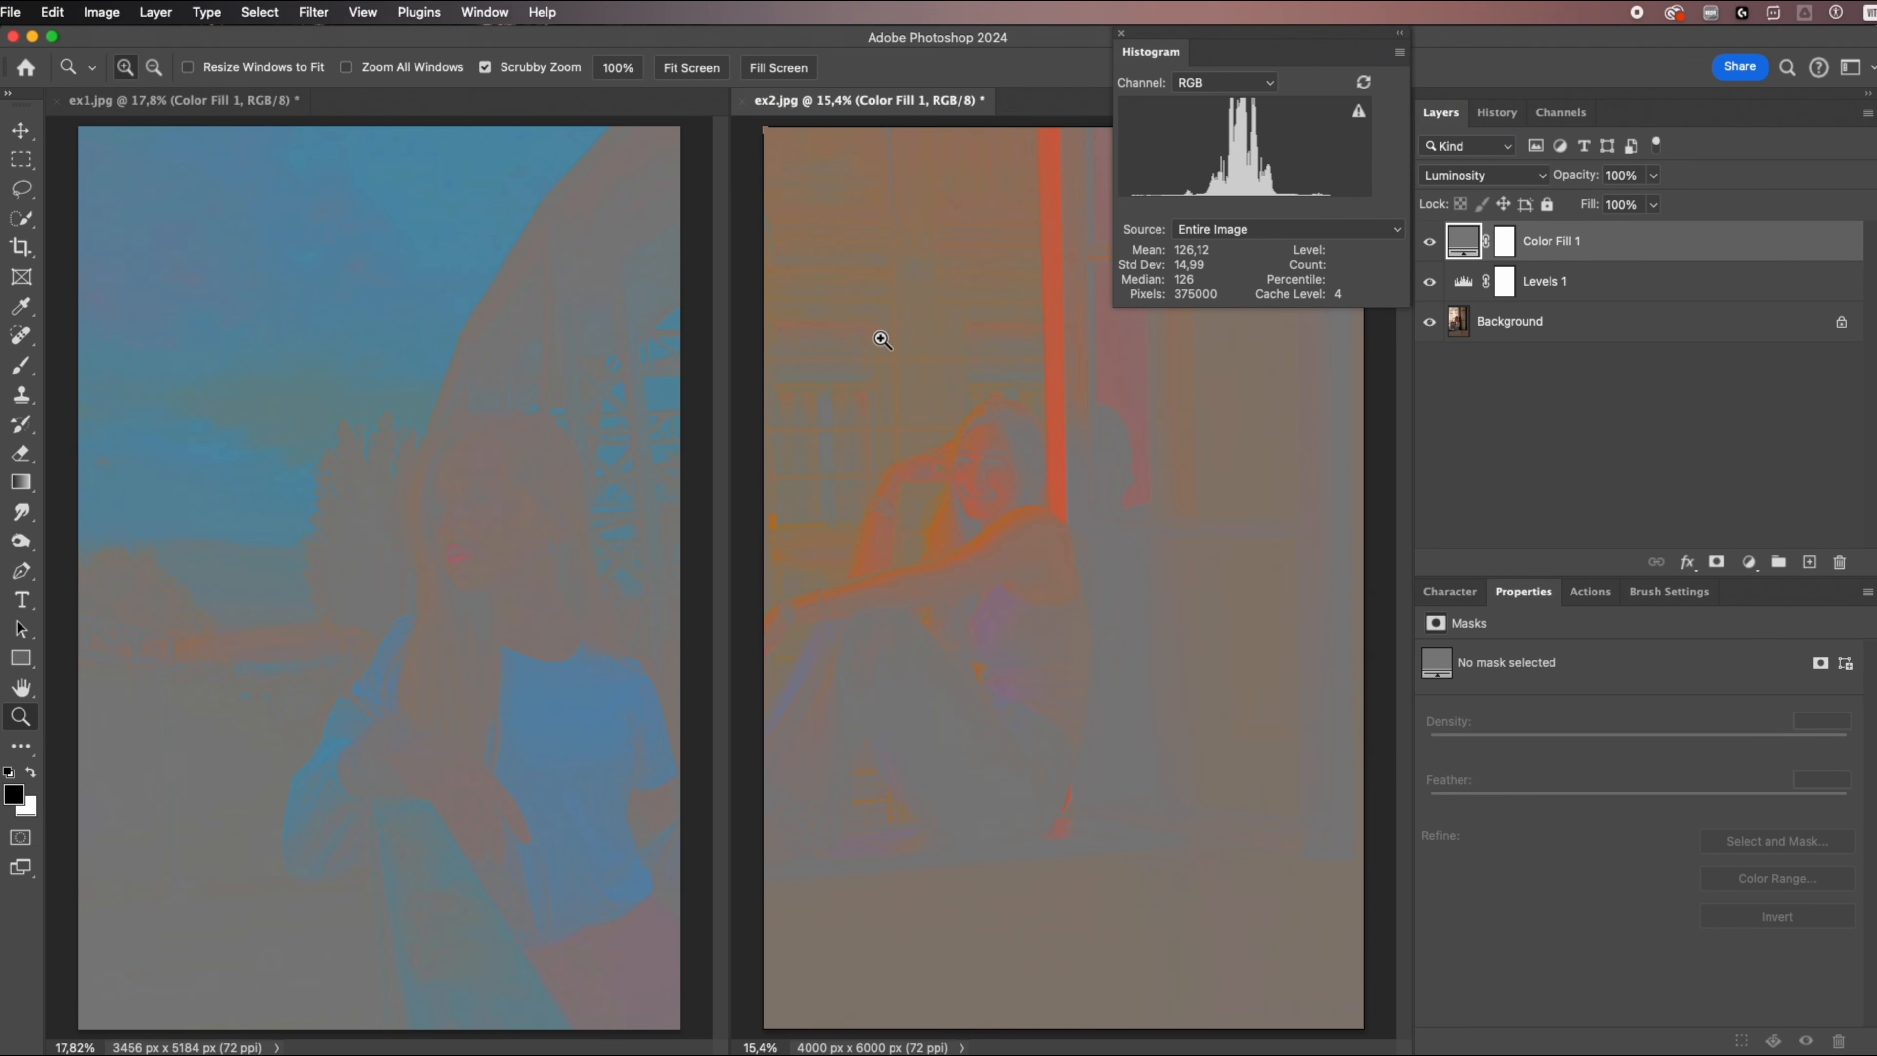
Add a Curves adjustment layer directly above the Levels layer in ex2.jpg.
left_click(1573, 281)
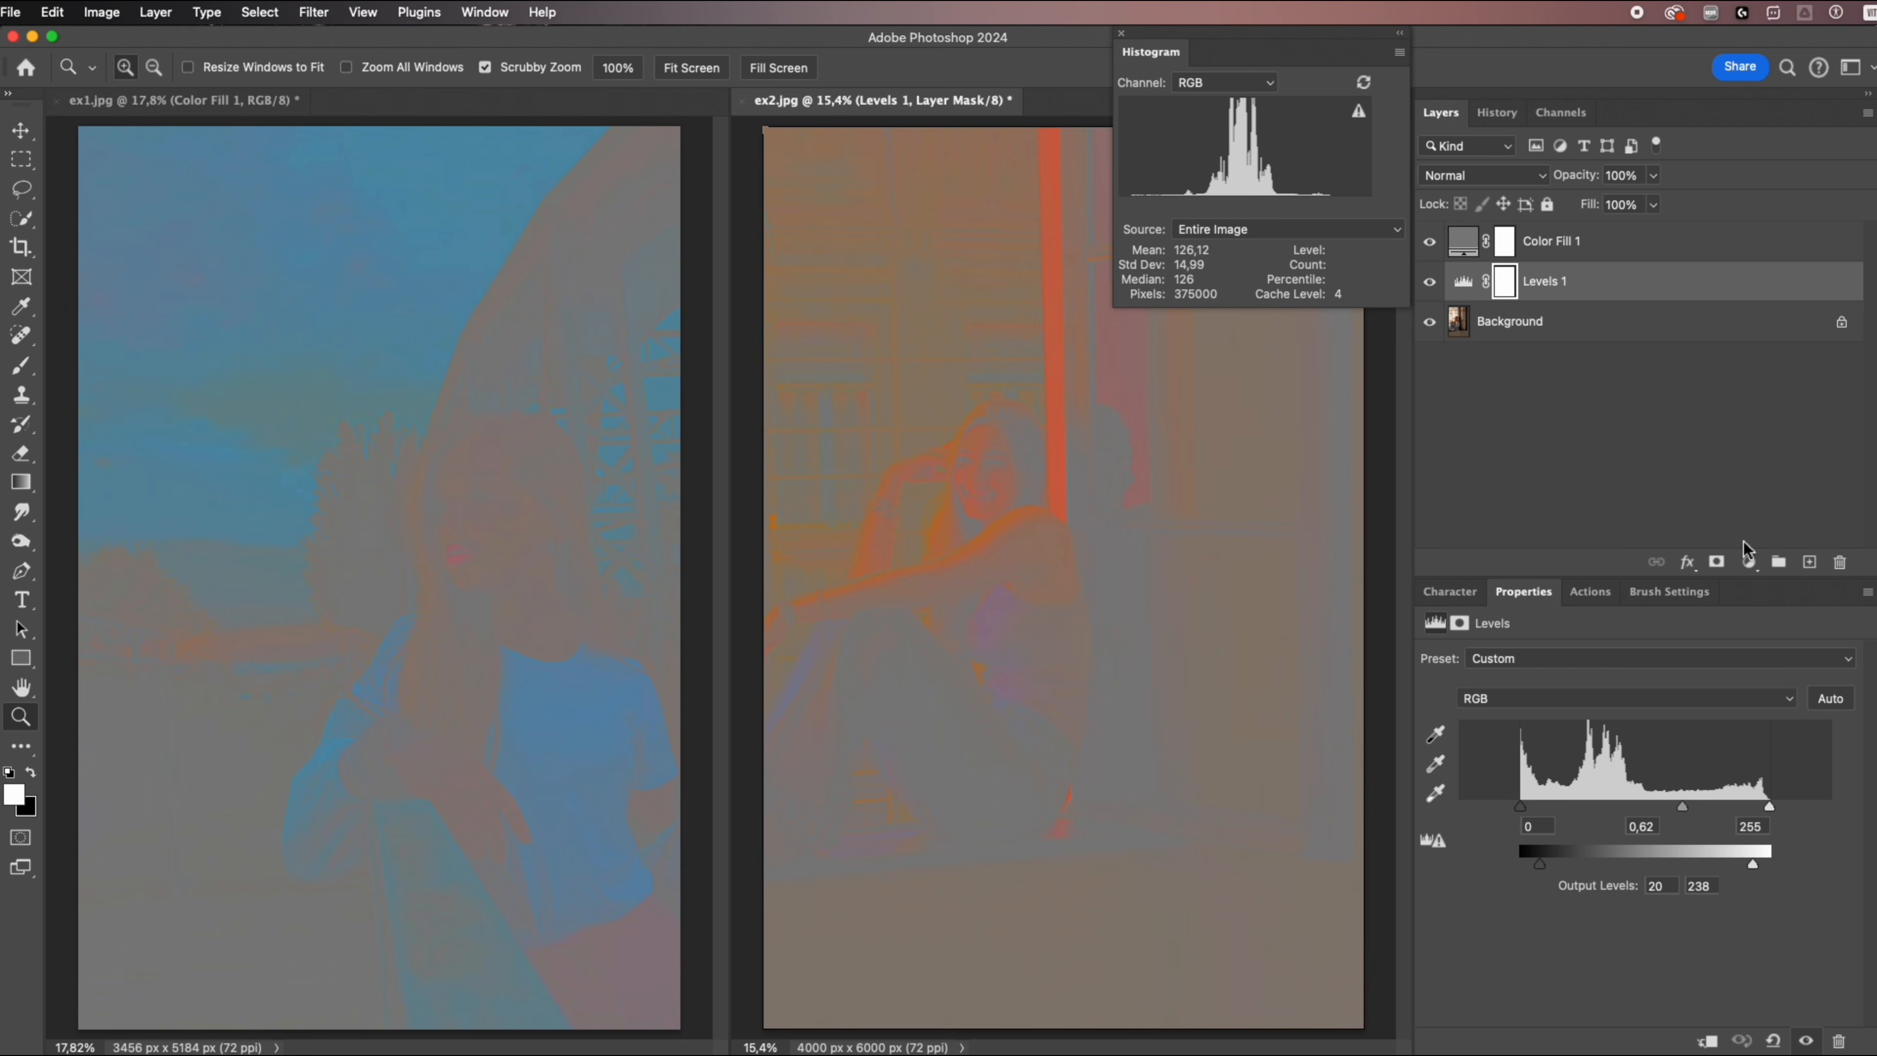
left_click(1748, 562)
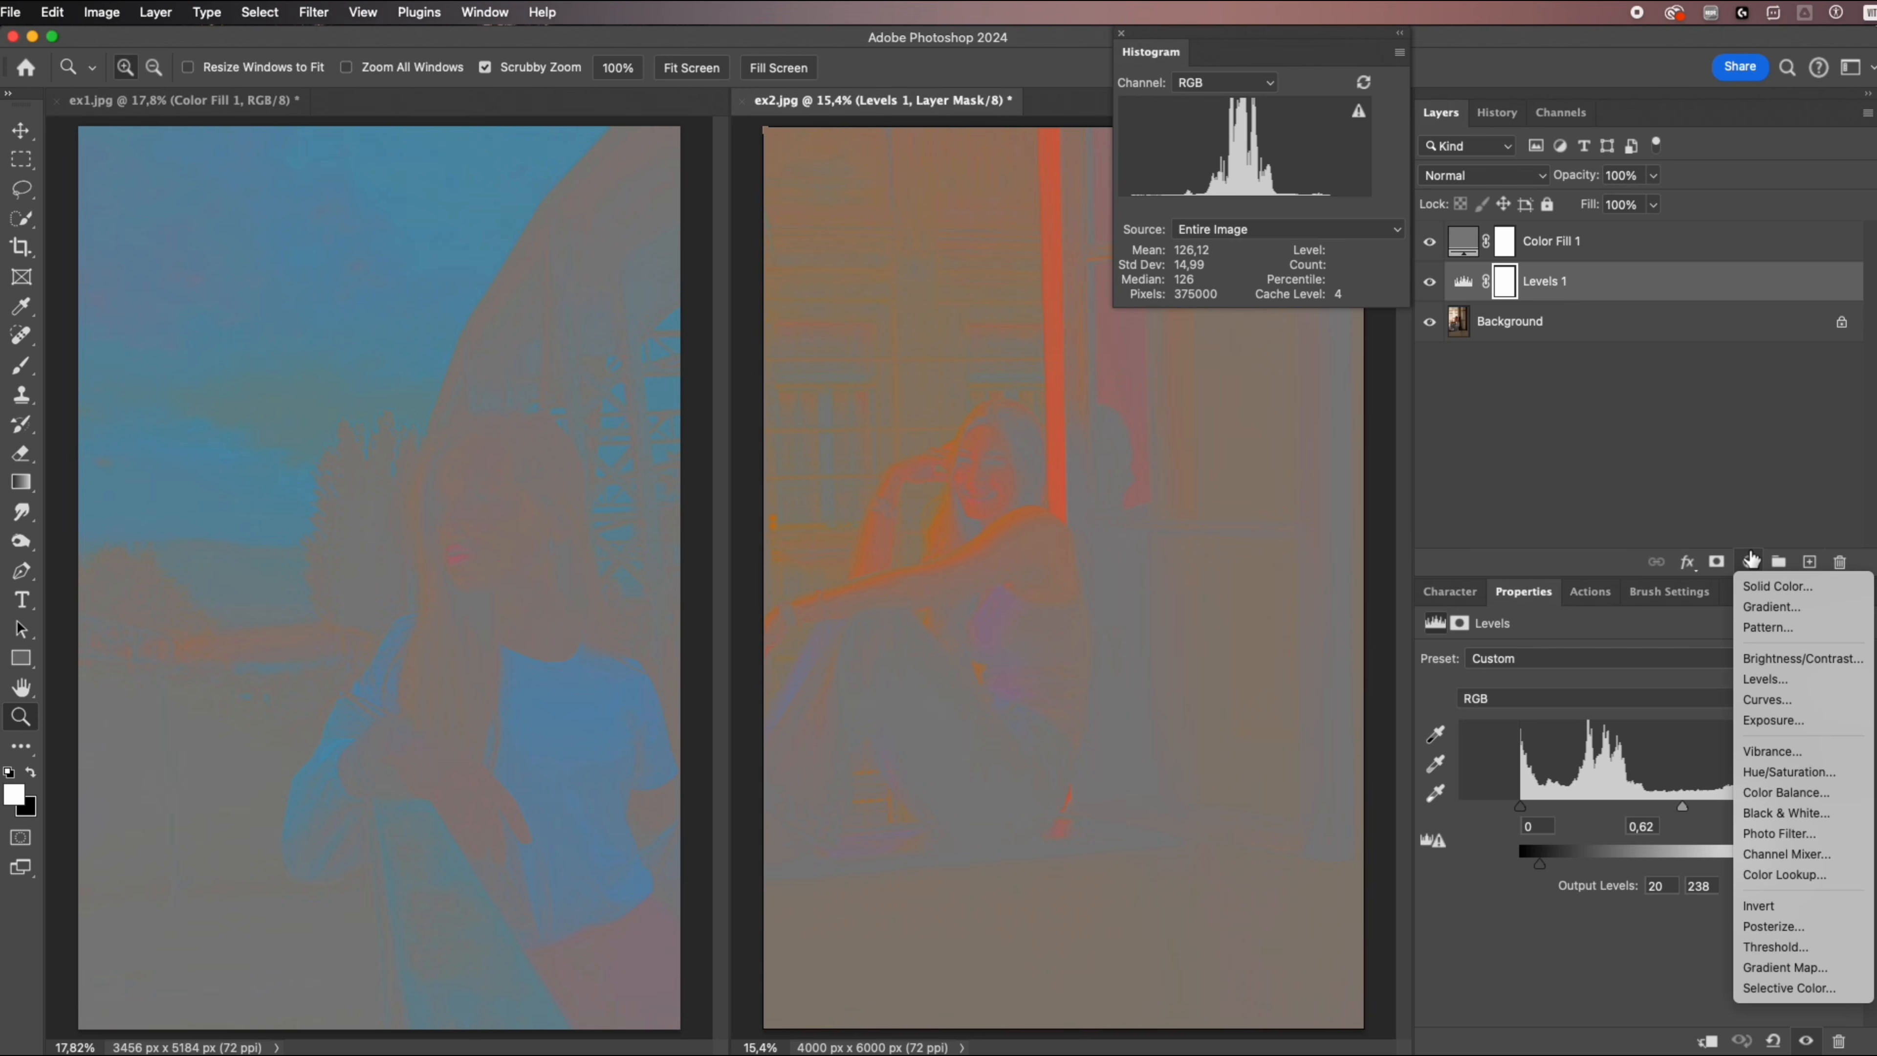
left_click(1772, 699)
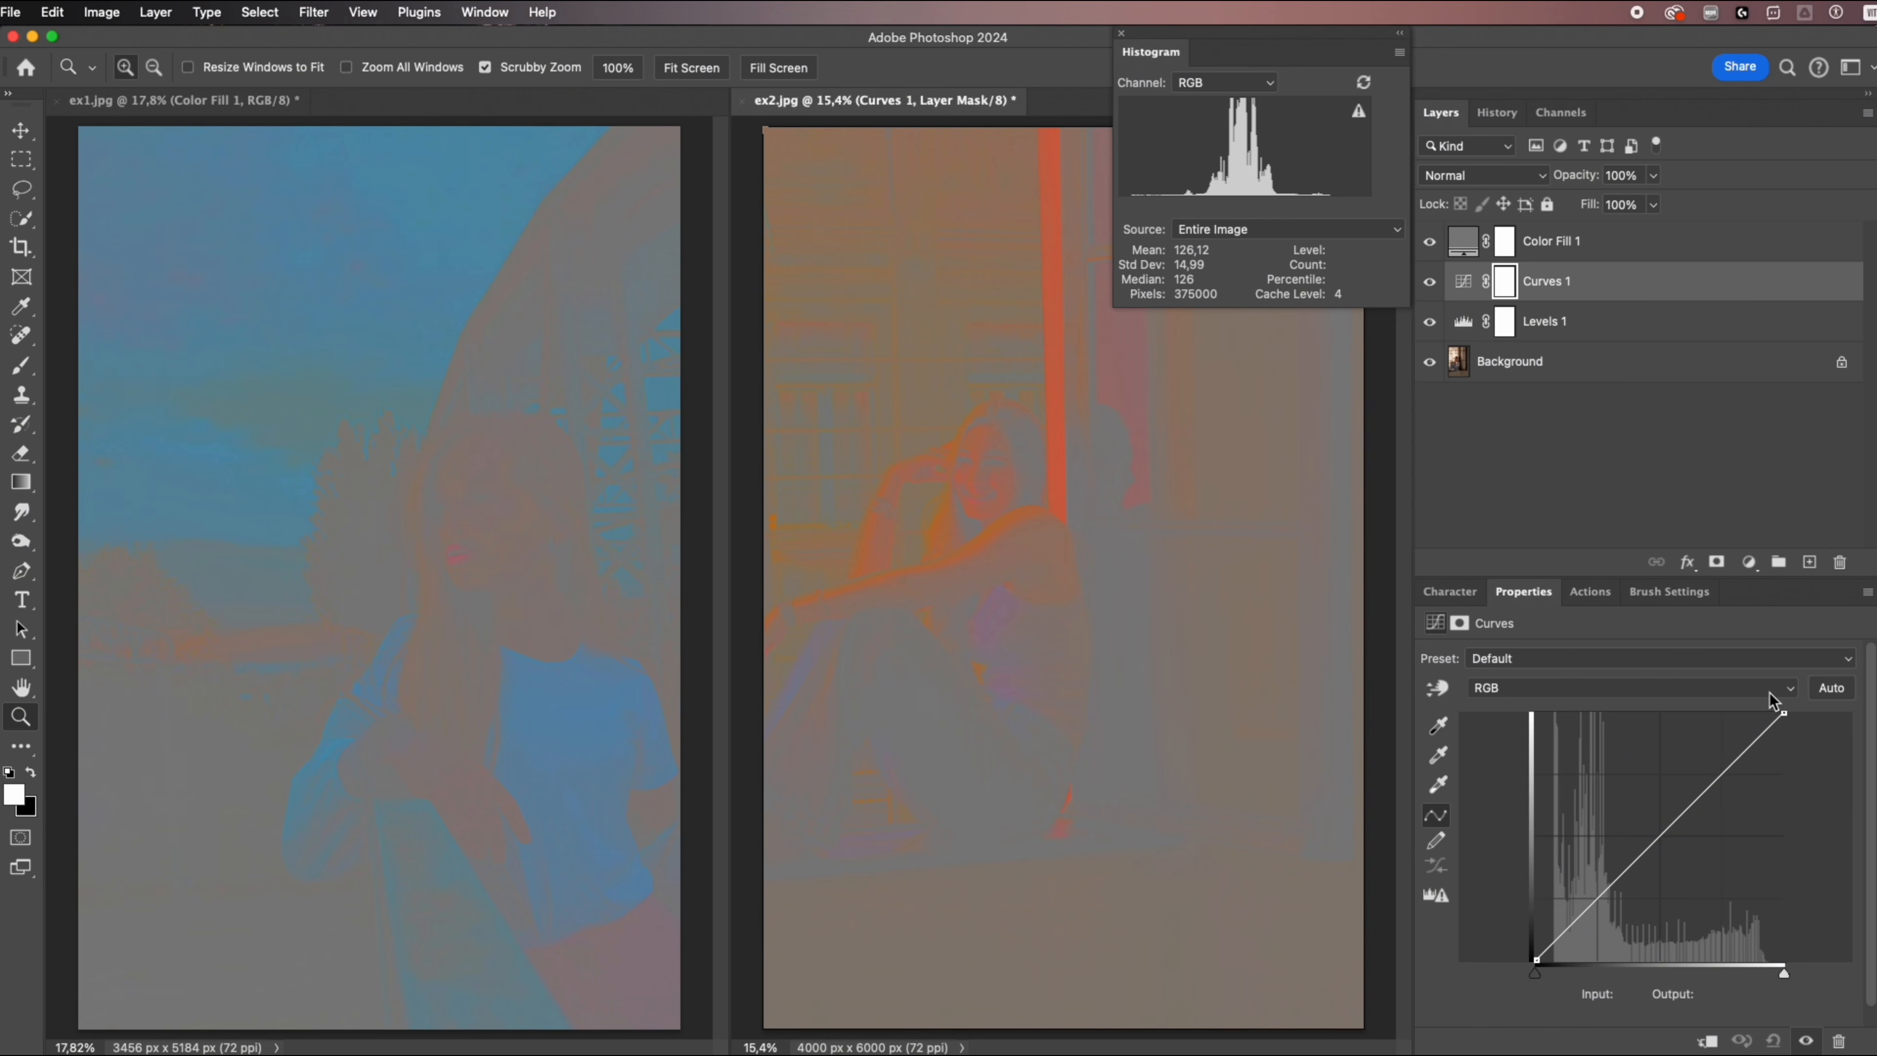
Lower the Red channel curve in ex2.jpg with the on-image adjustment on the wall beside the window, from input 89 to output 69.
left_click(1610, 689)
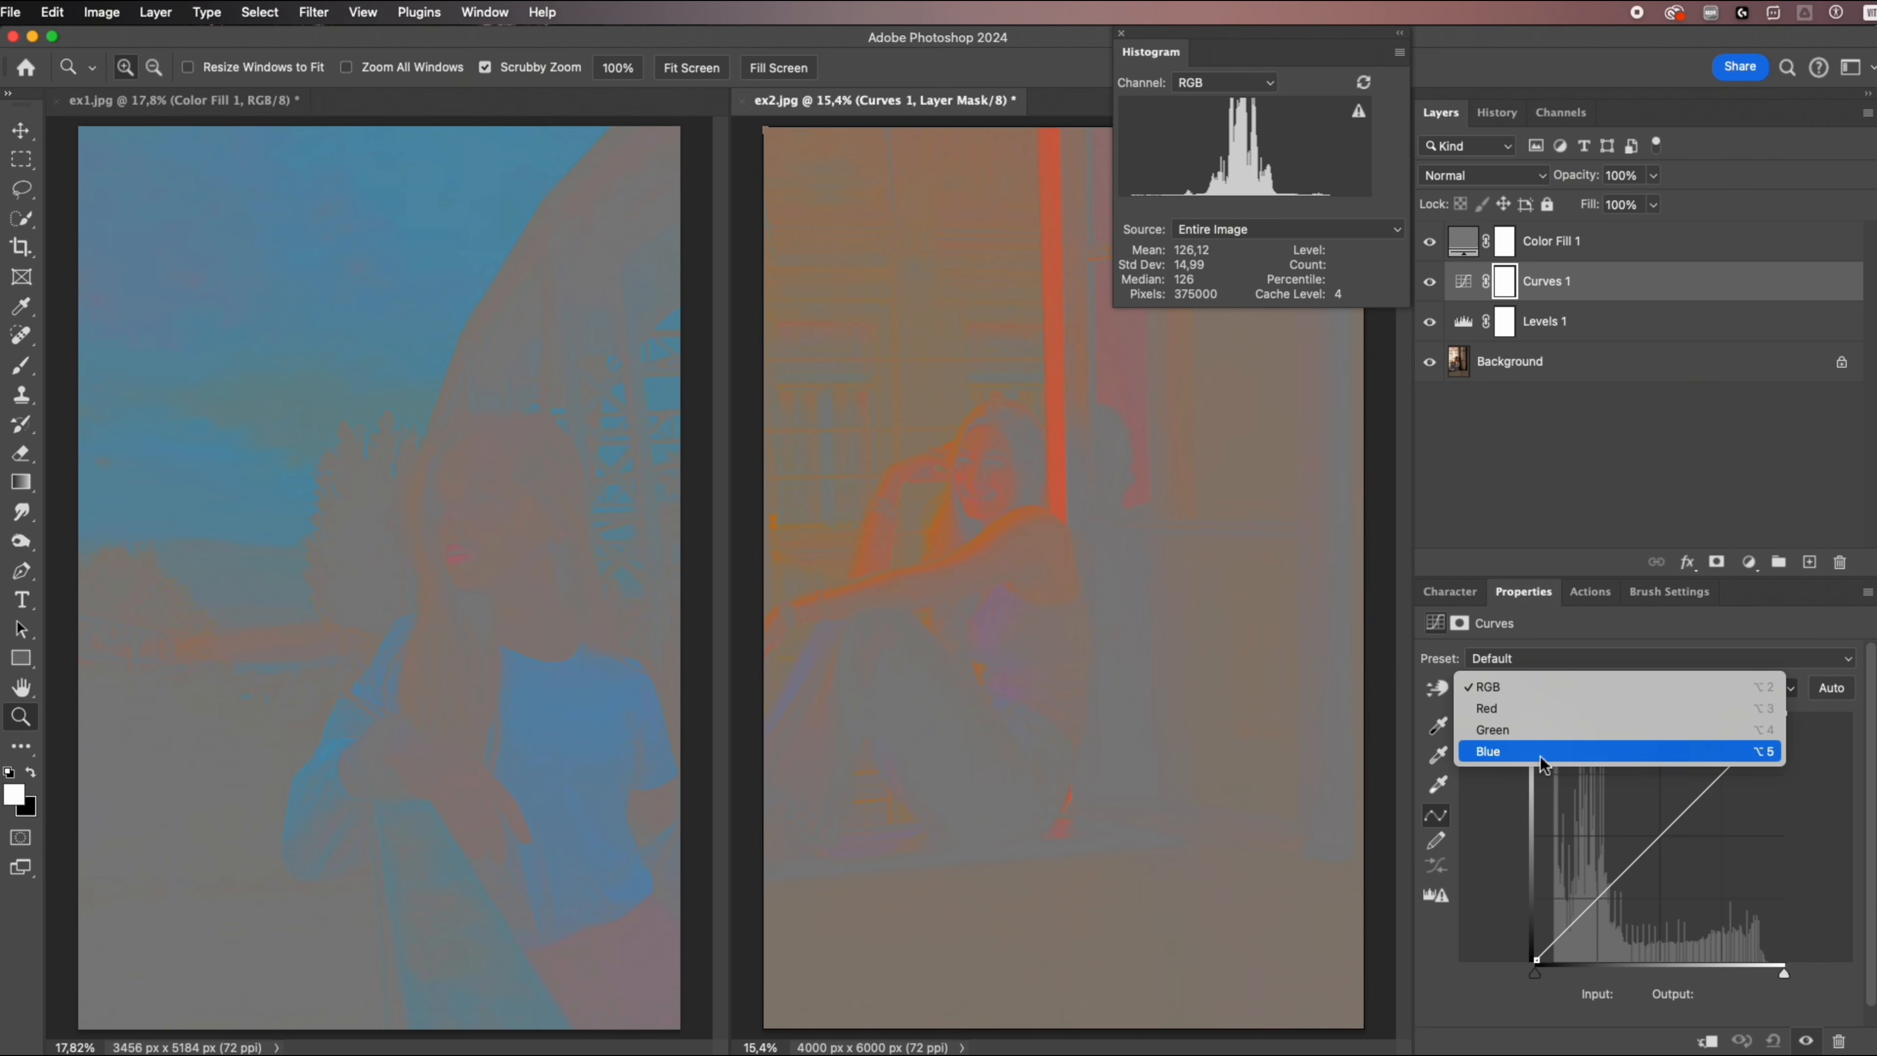
left_click(1525, 709)
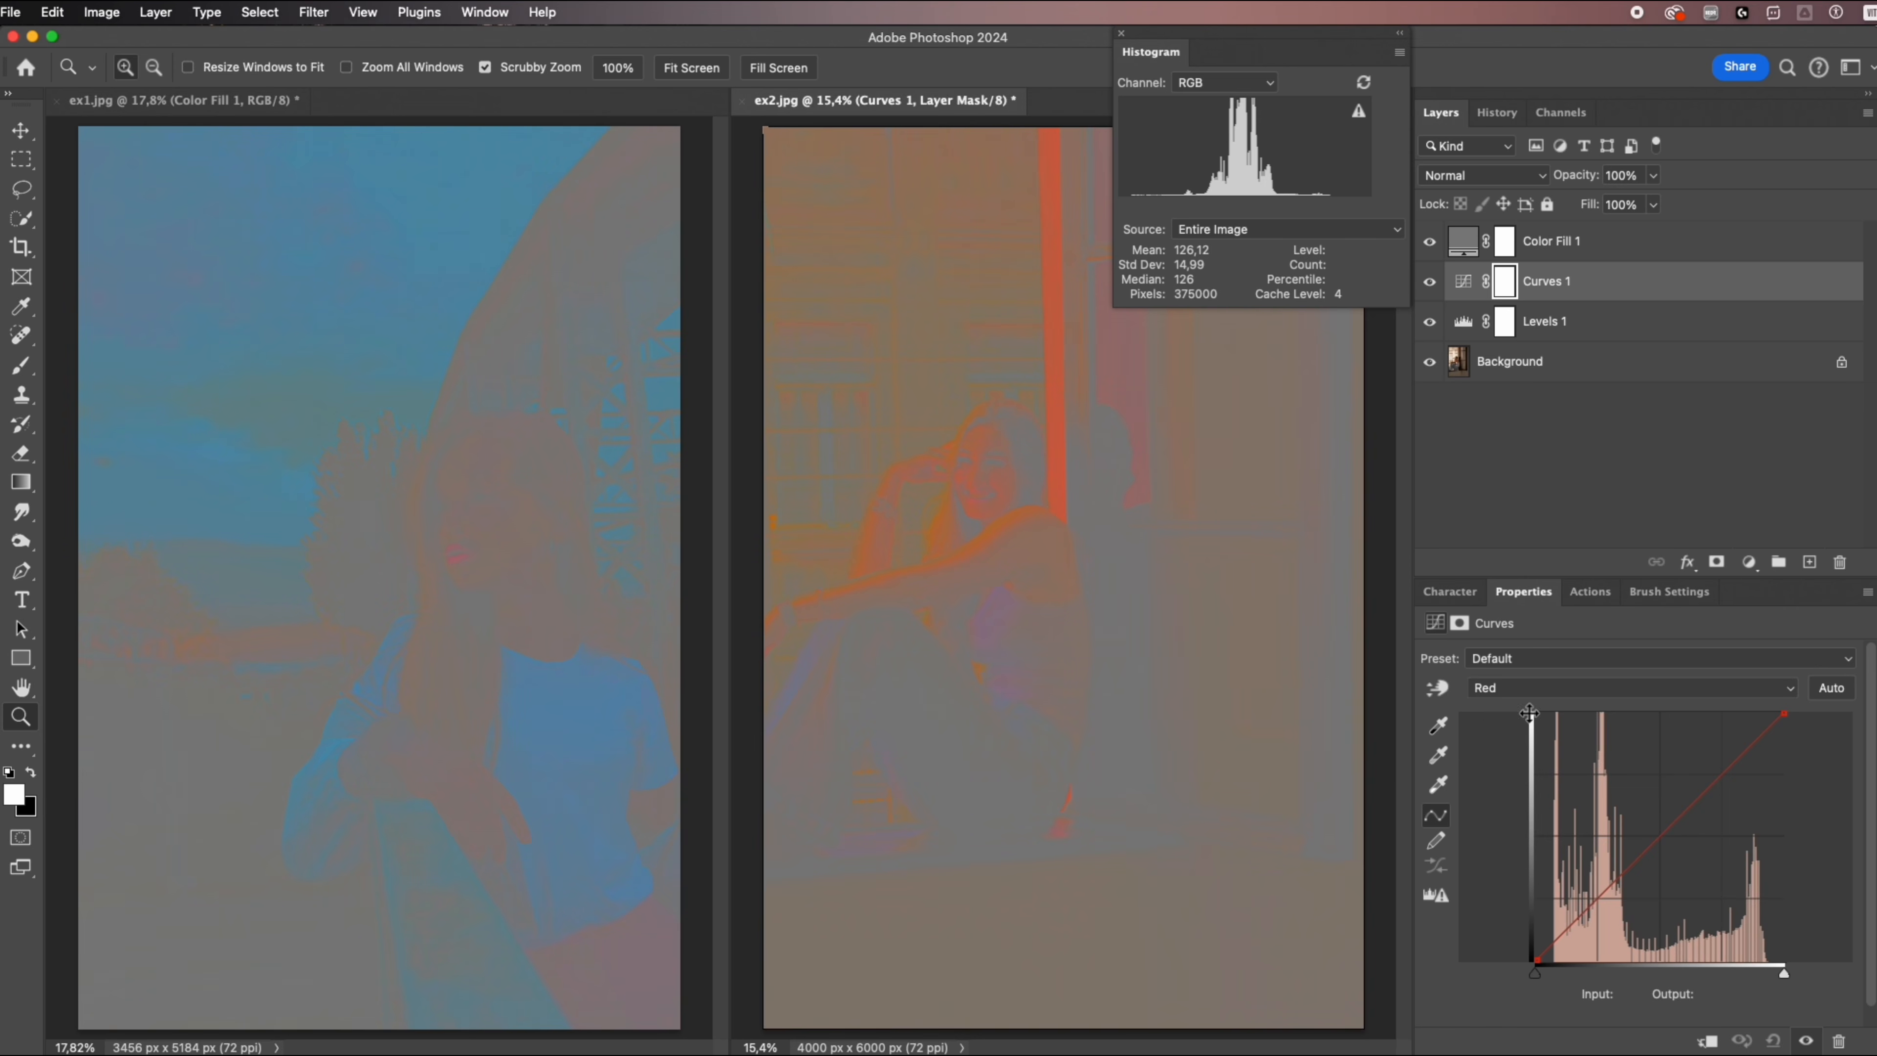
left_click(1438, 689)
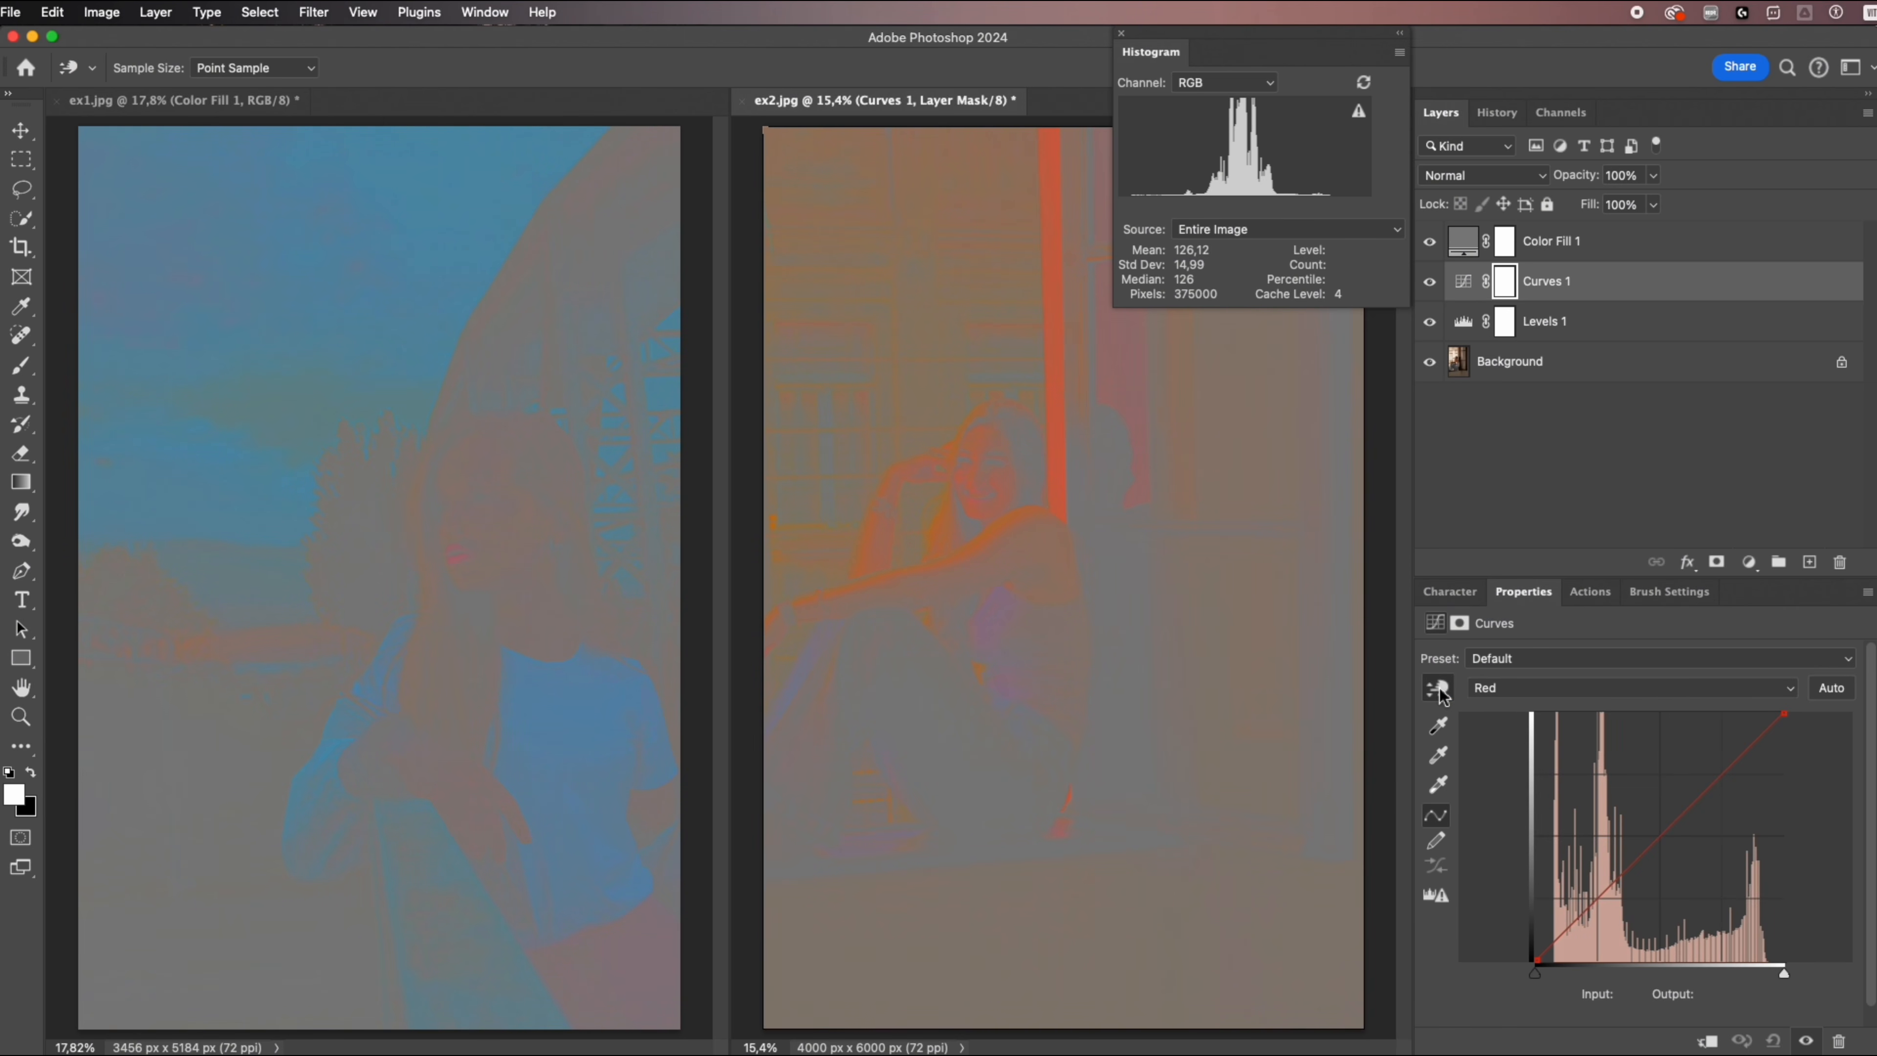
left_click(1239, 422)
left_click_drag(1242, 419, 1259, 436)
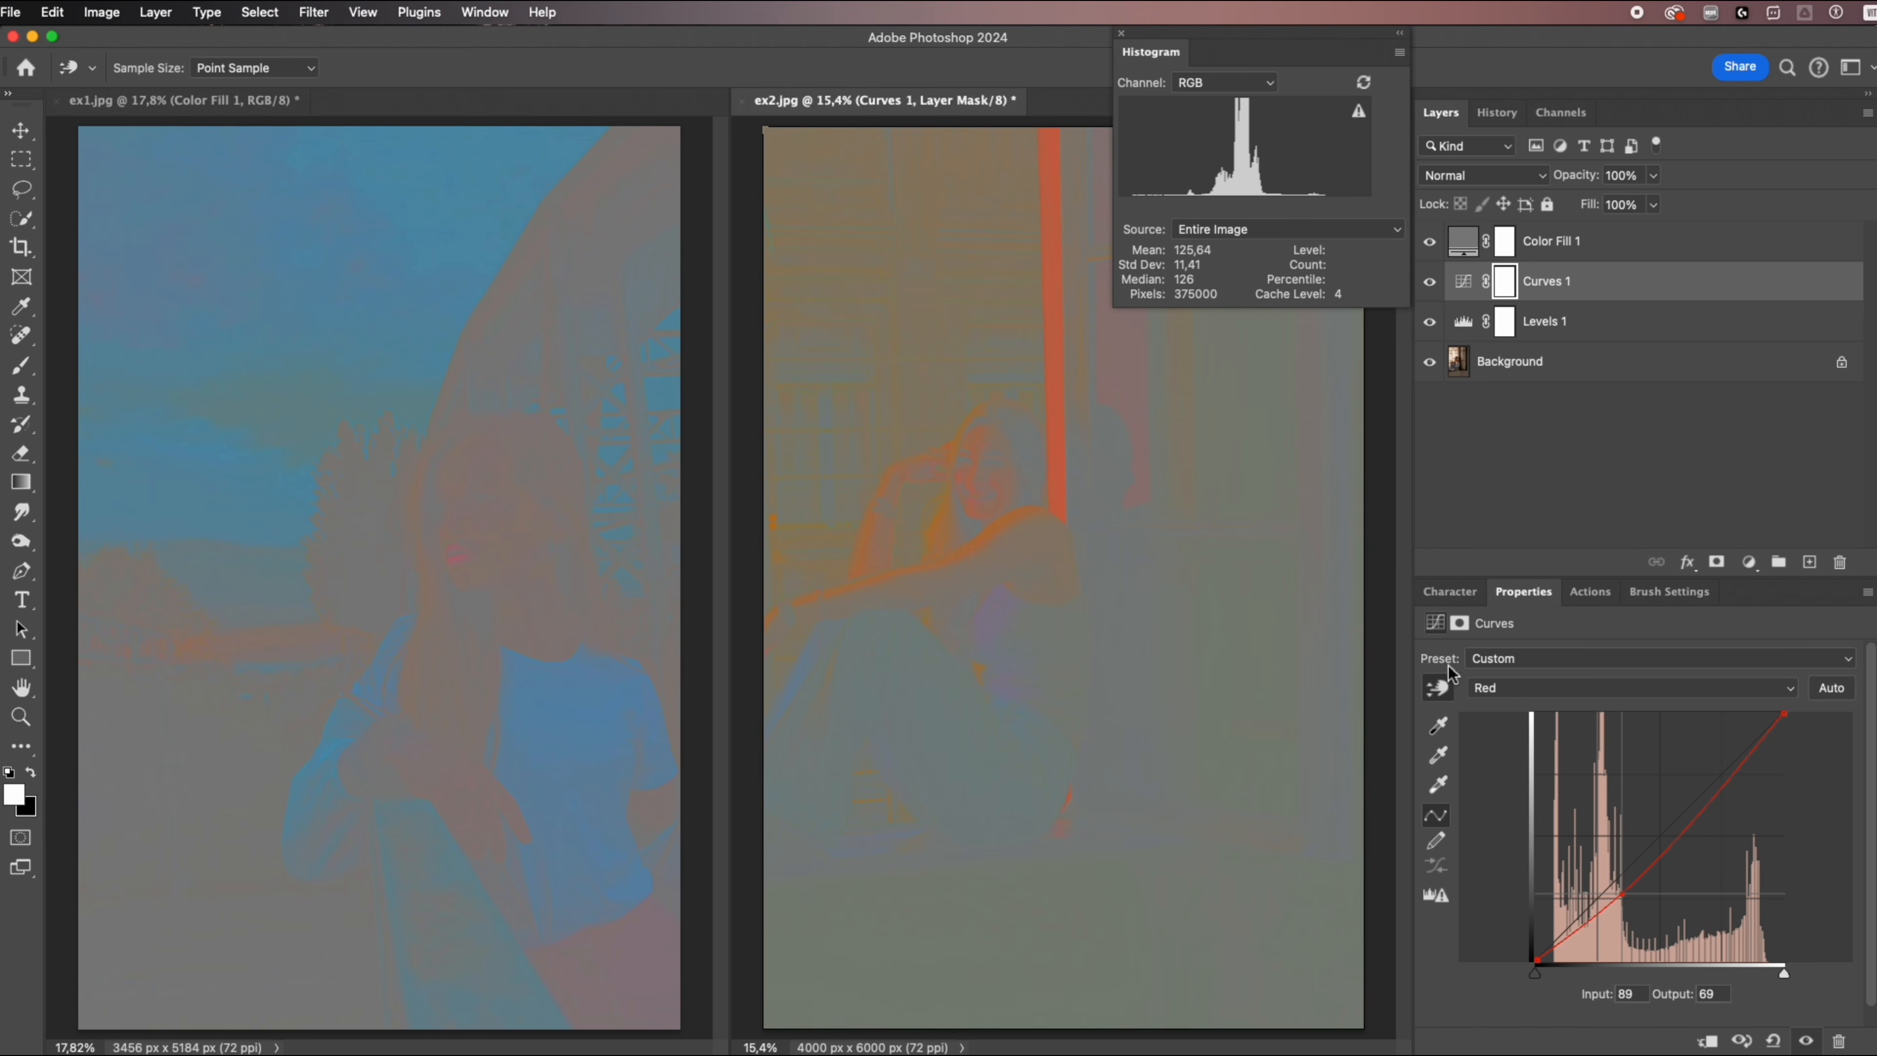
Raise the Green channel curve with the on-image adjustment on the same dark area, from input 78 to output 90.
left_click(1500, 688)
left_click(1507, 708)
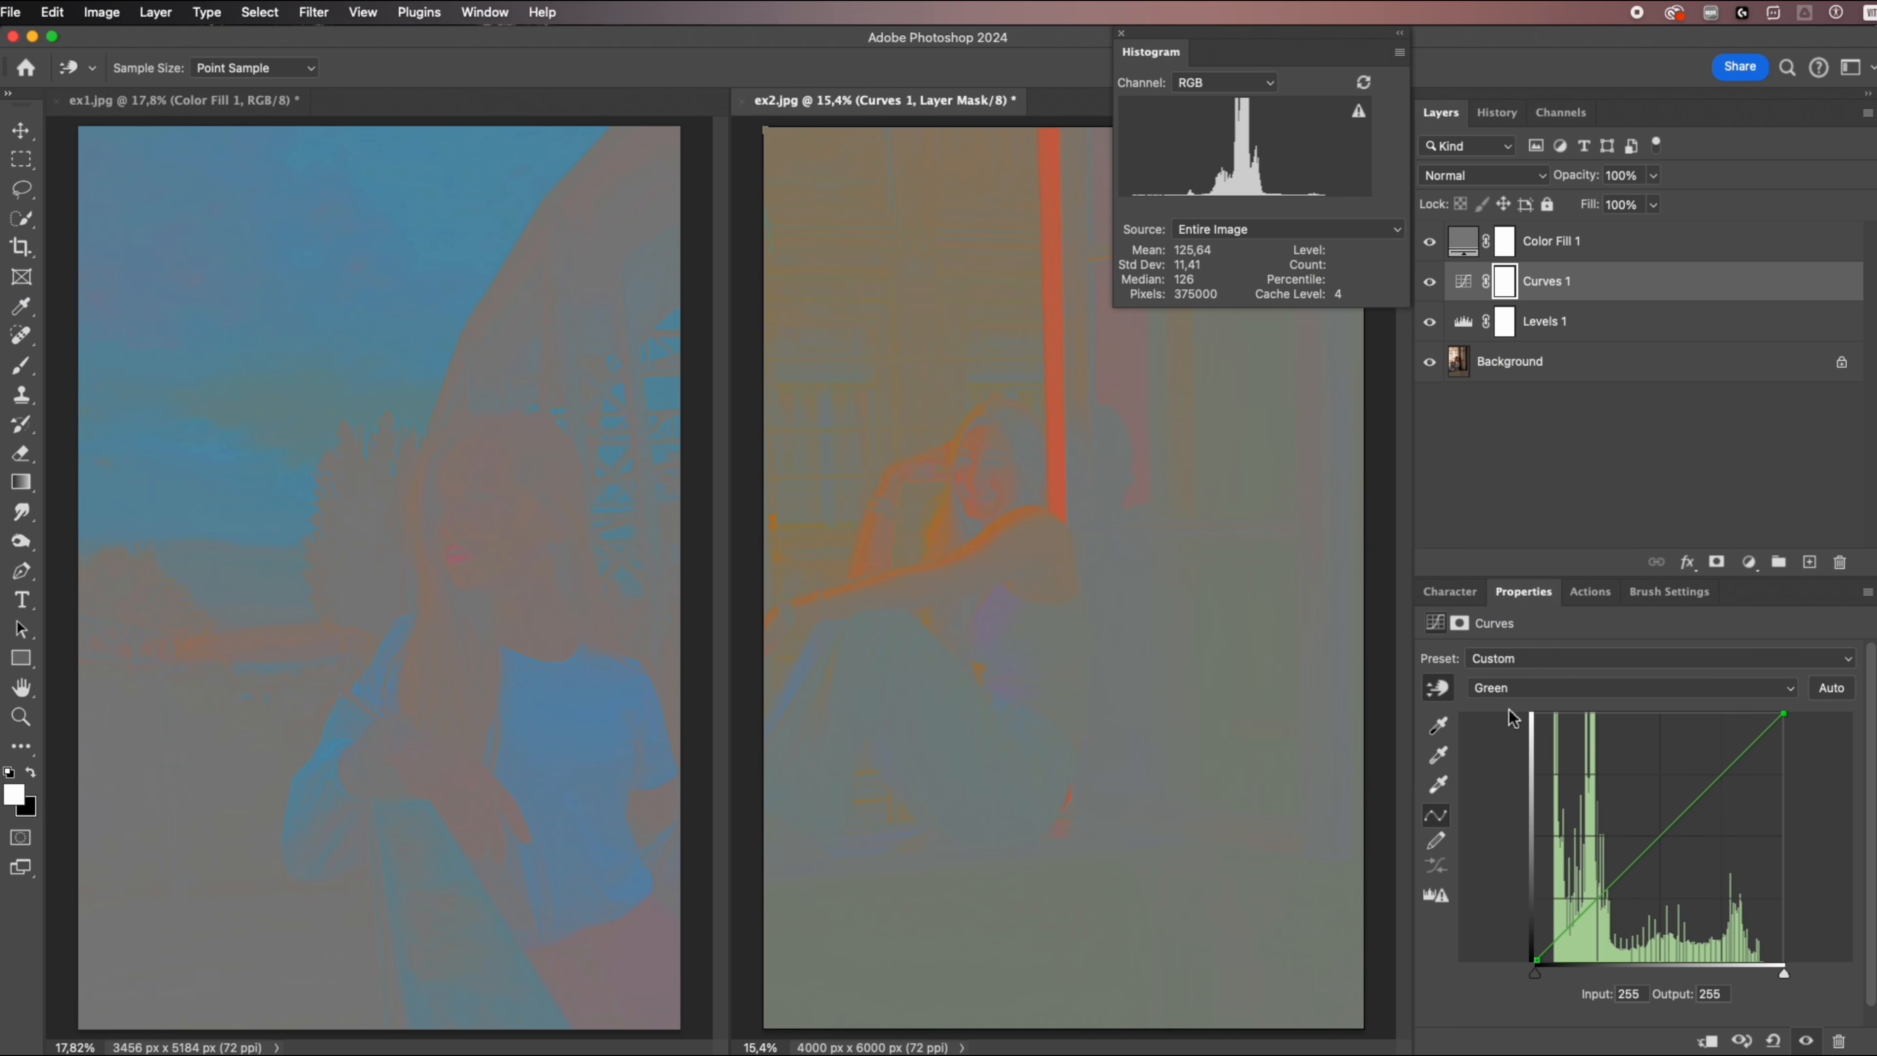
left_click_drag(1263, 444, 1256, 432)
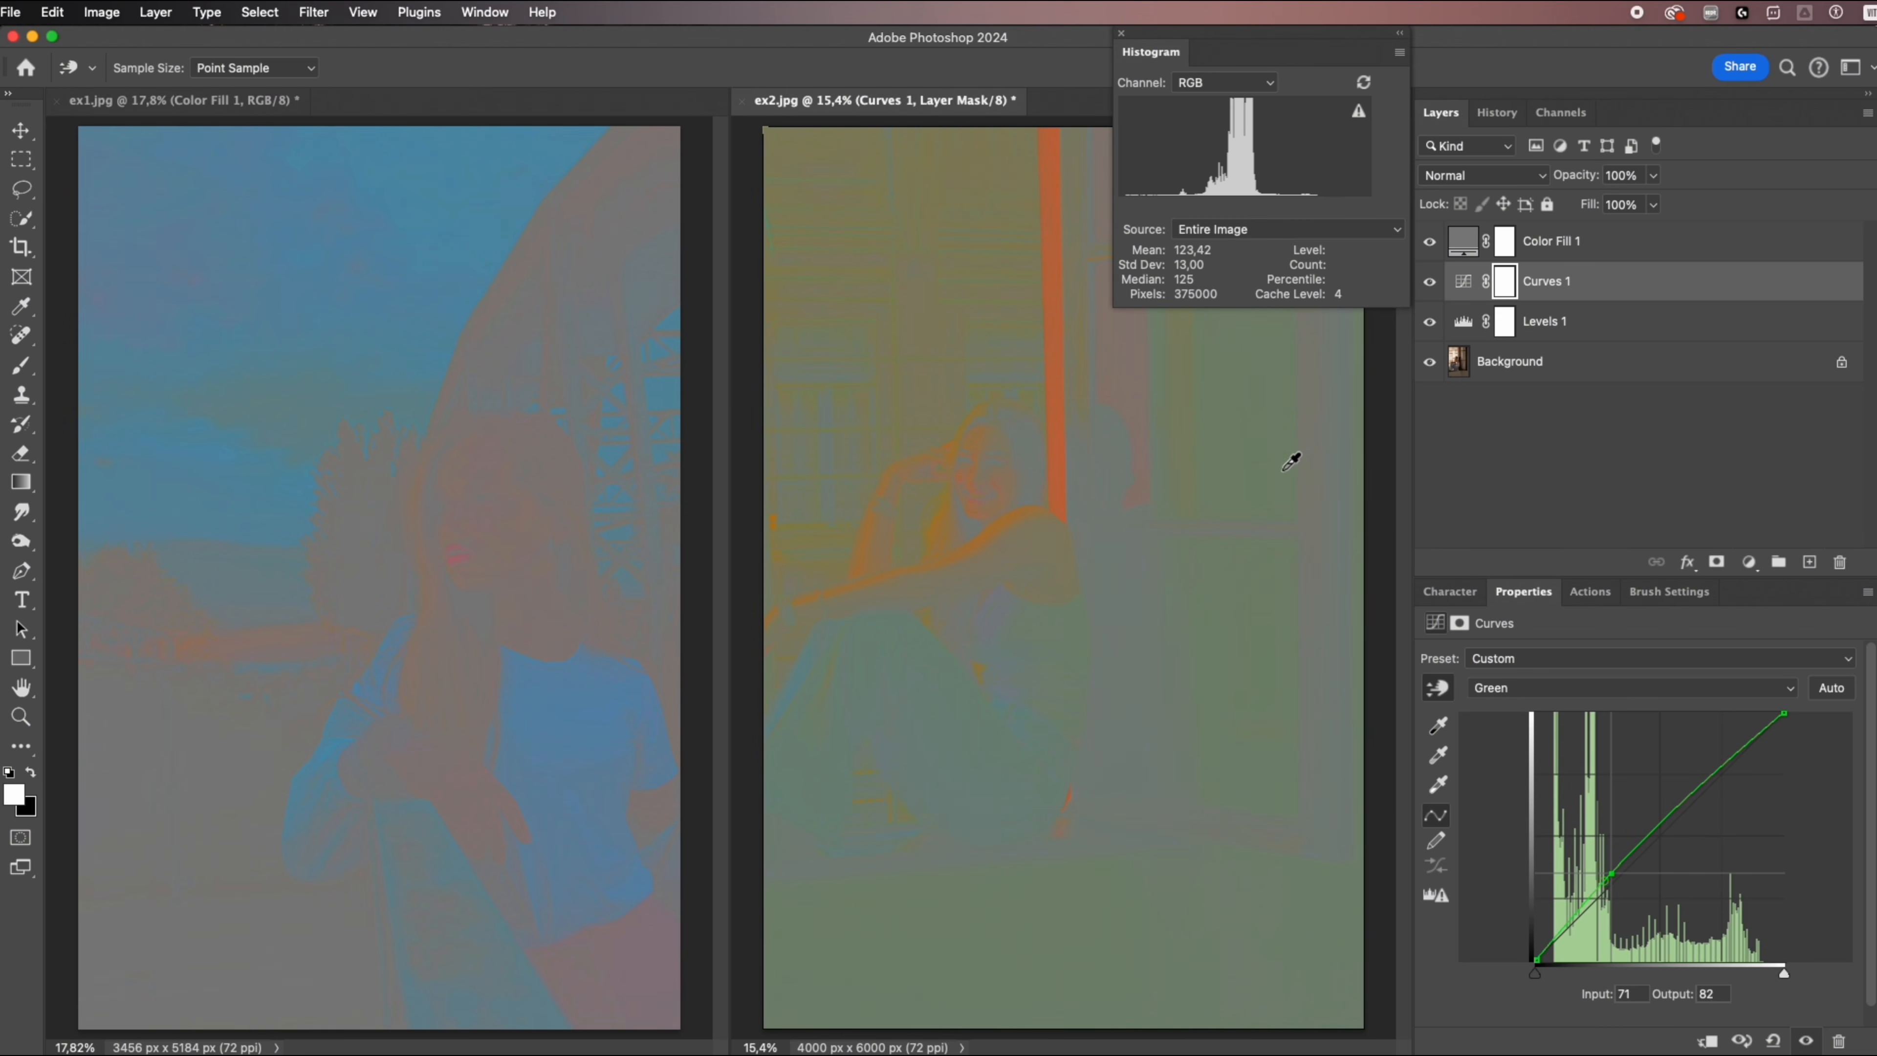
Raise the Blue channel curve with the on-image adjustment on the same dark area, from input 60 to output 97.
left_click(1507, 691)
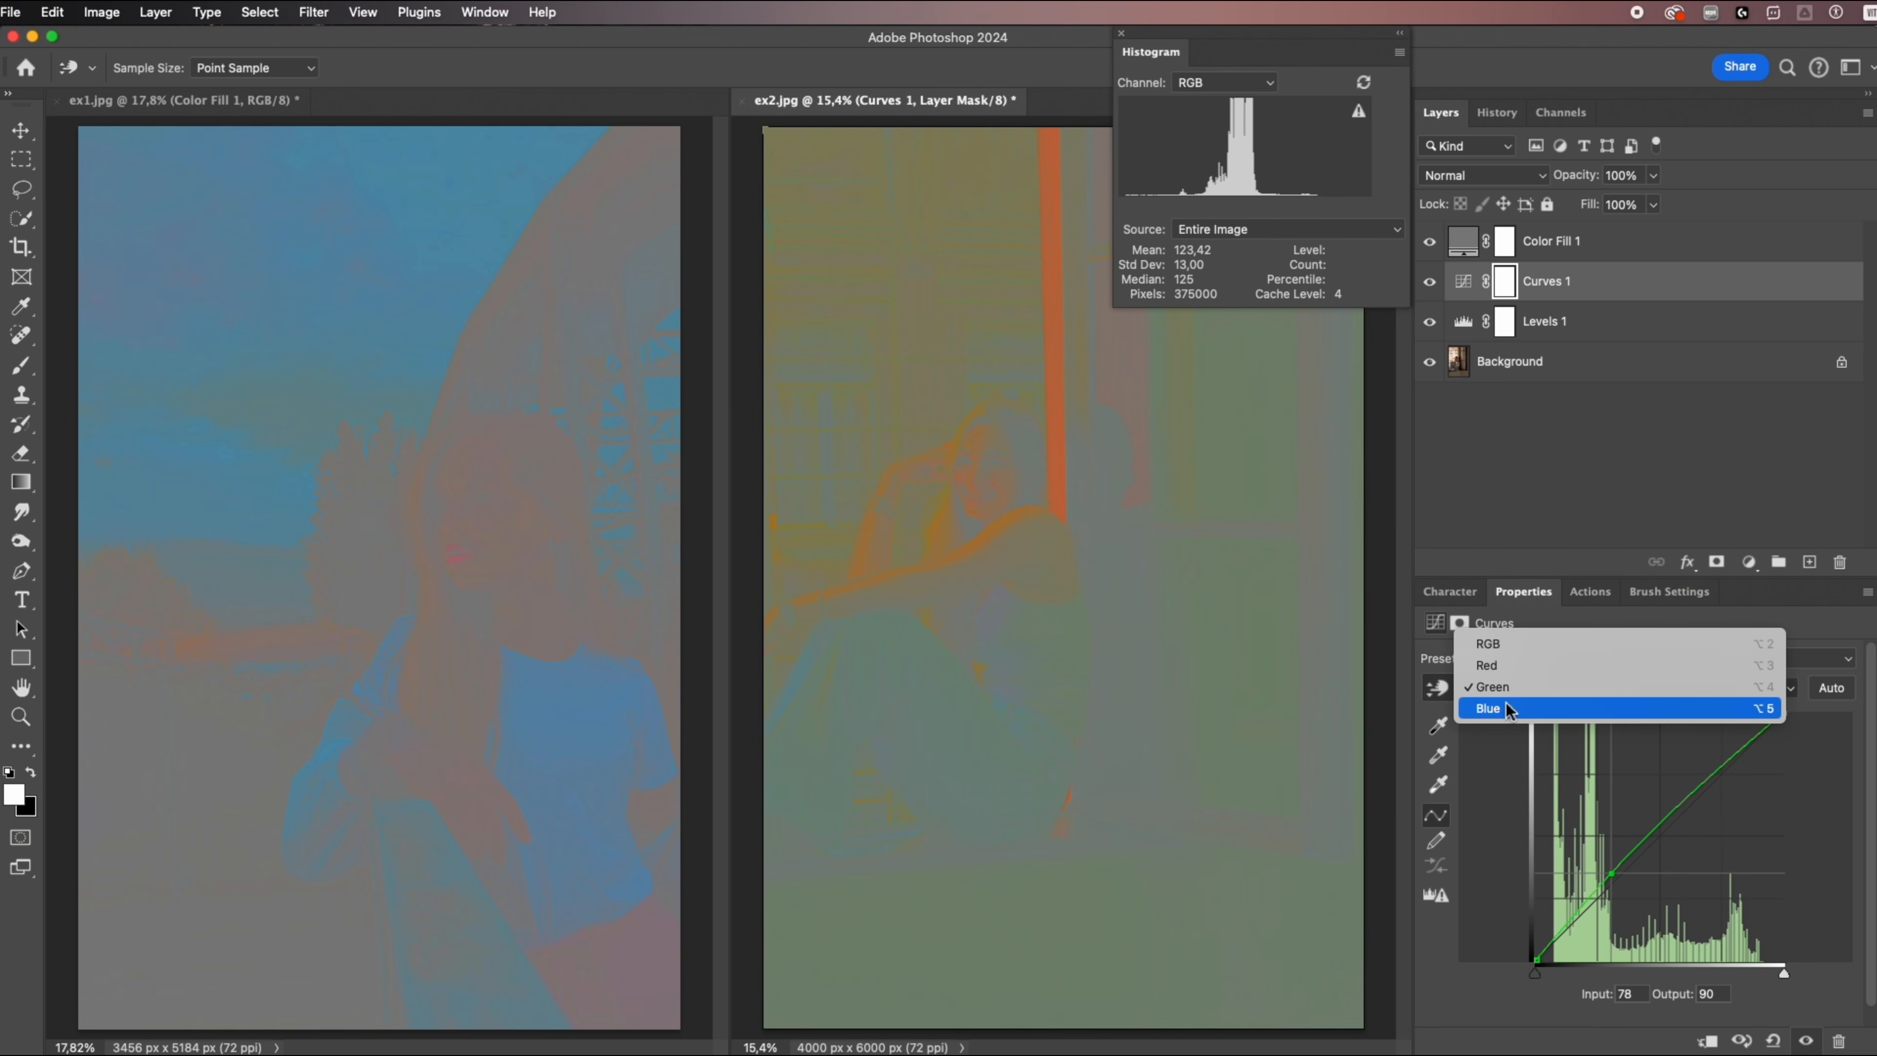
left_click(1509, 712)
left_click_drag(1254, 454, 1249, 420)
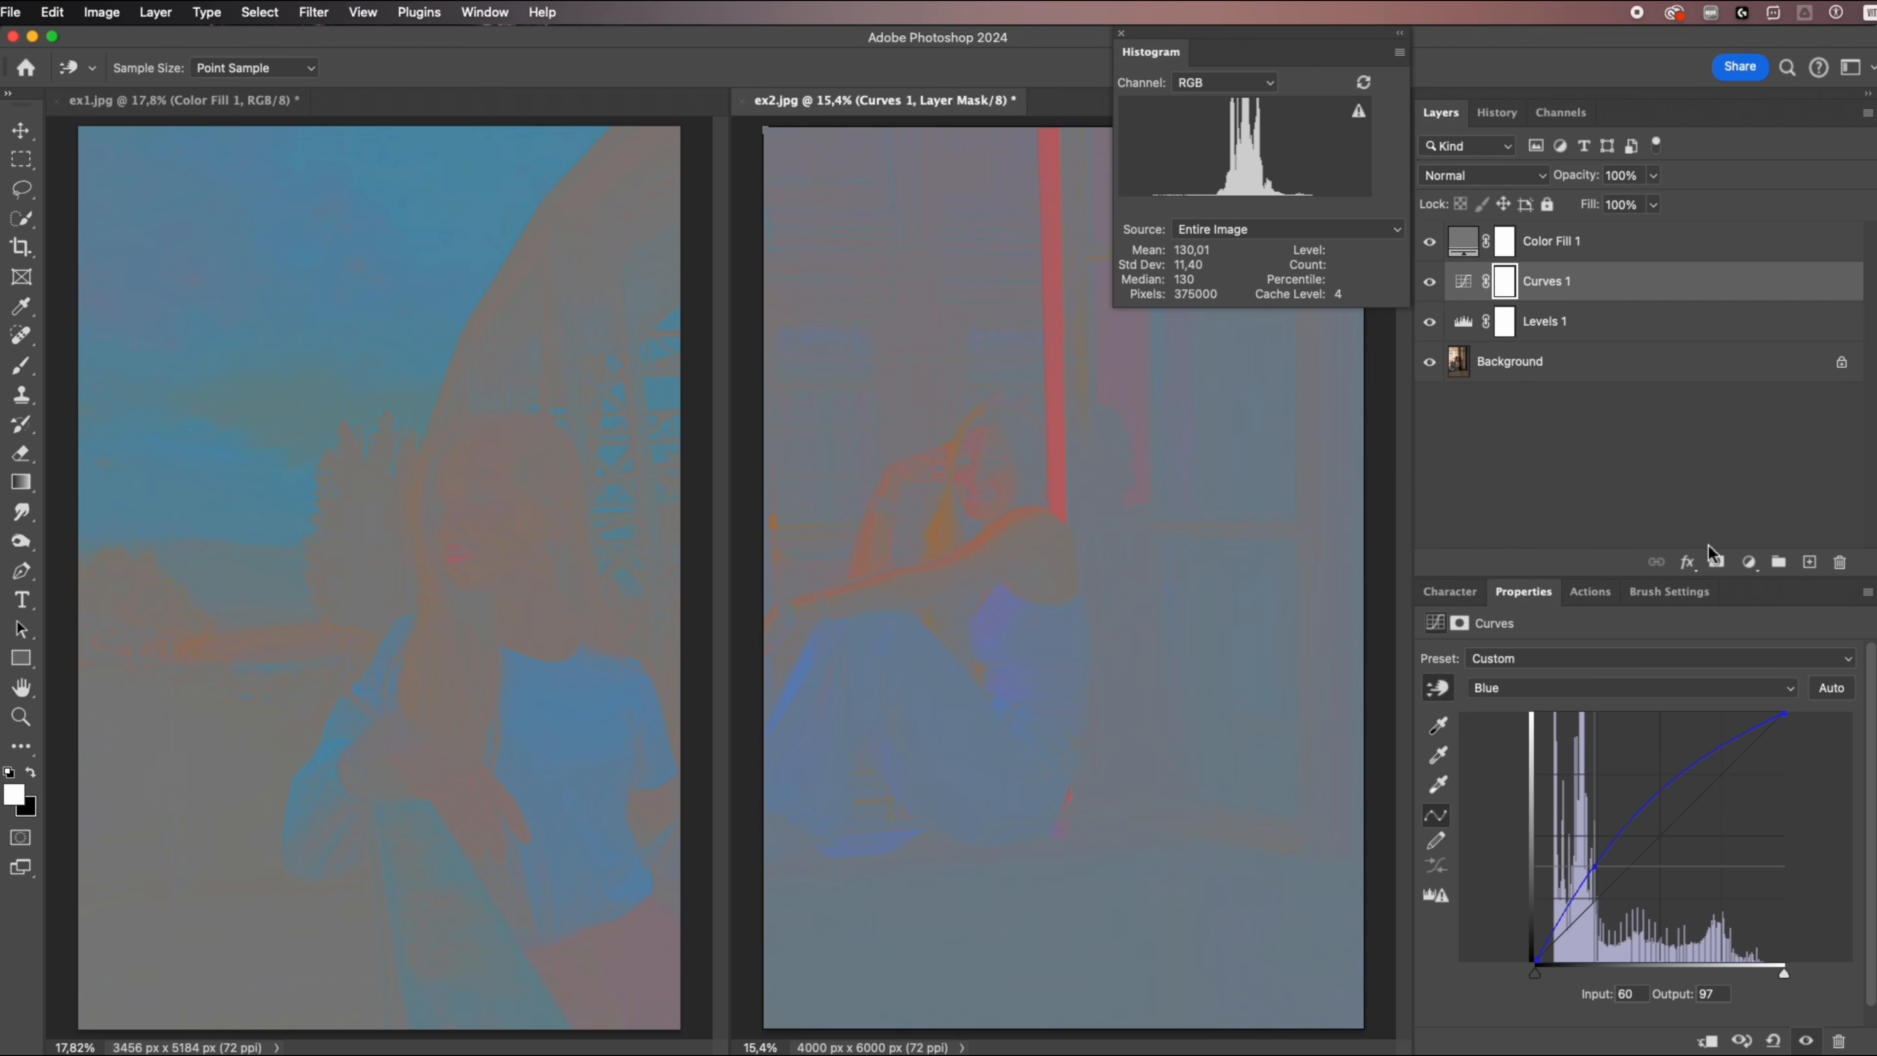
Add a Selective Color adjustment above the Curves layer and set the Blues to Cyan +44% and Magenta -42%.
left_click(1748, 562)
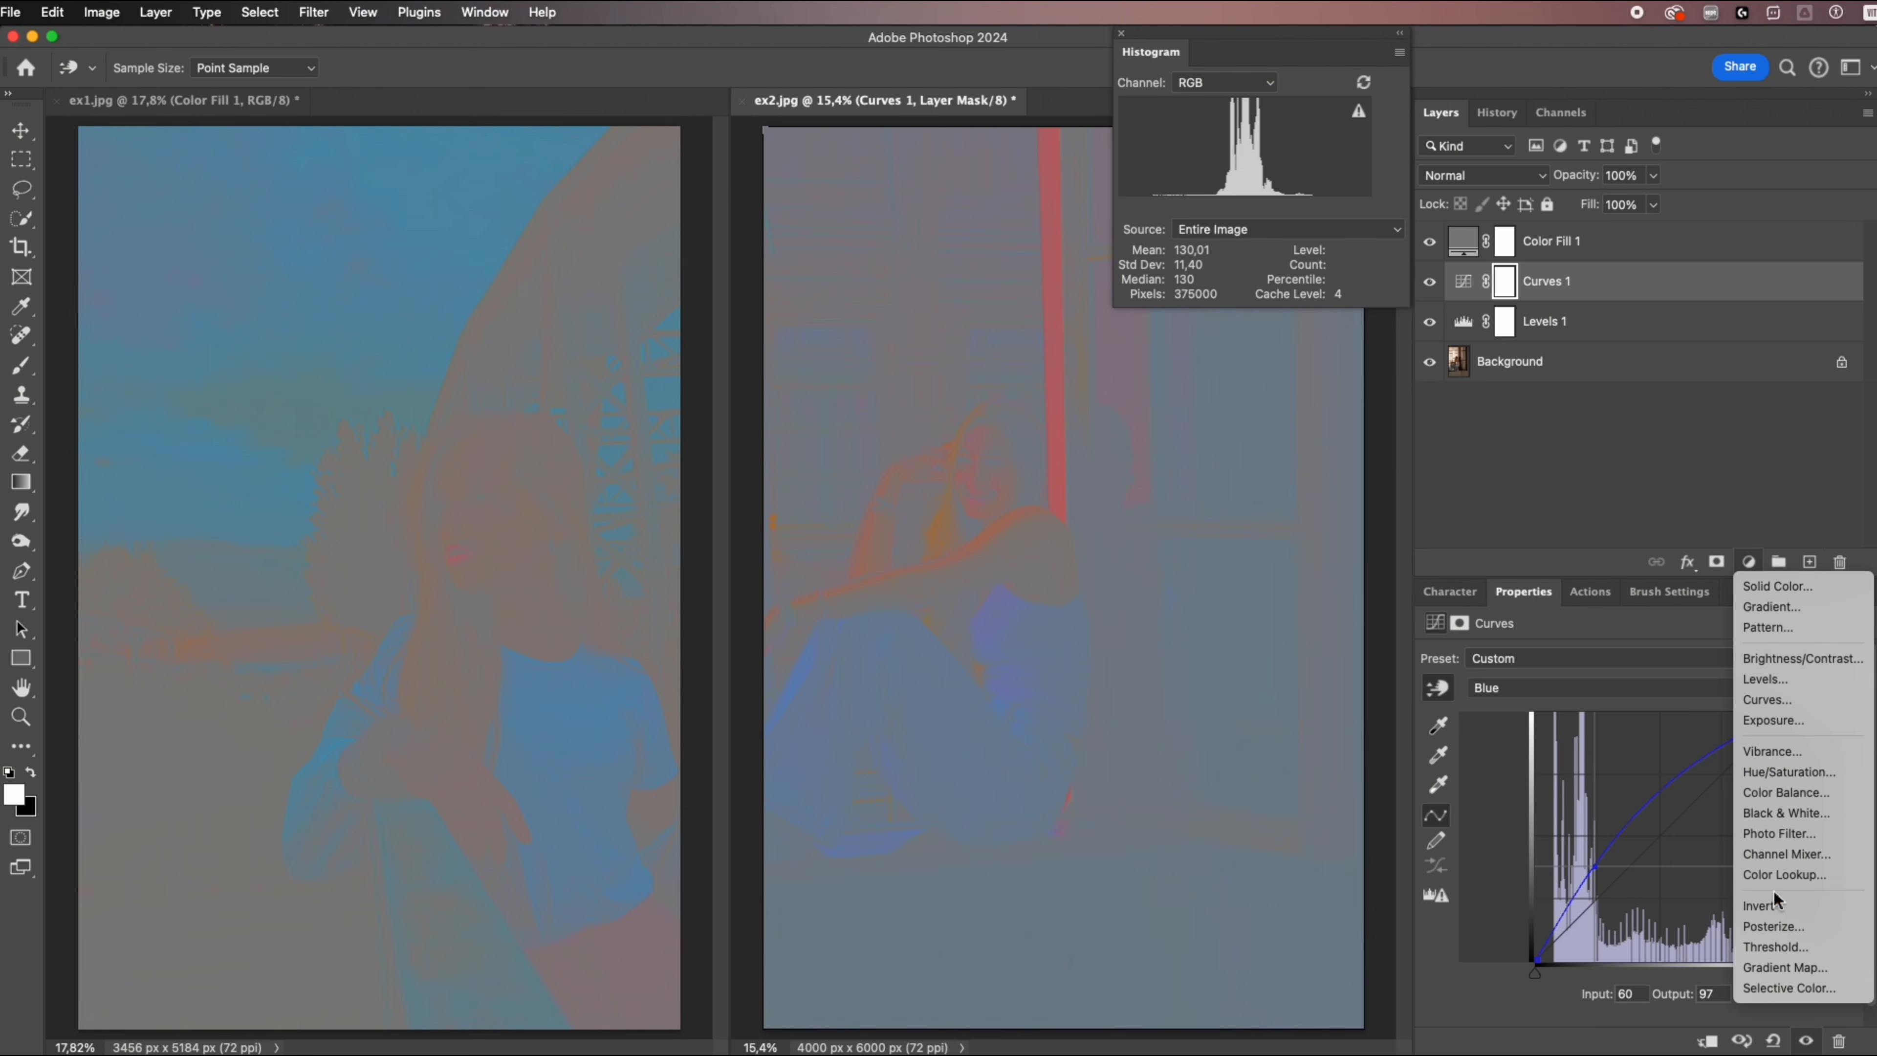
left_click(1793, 989)
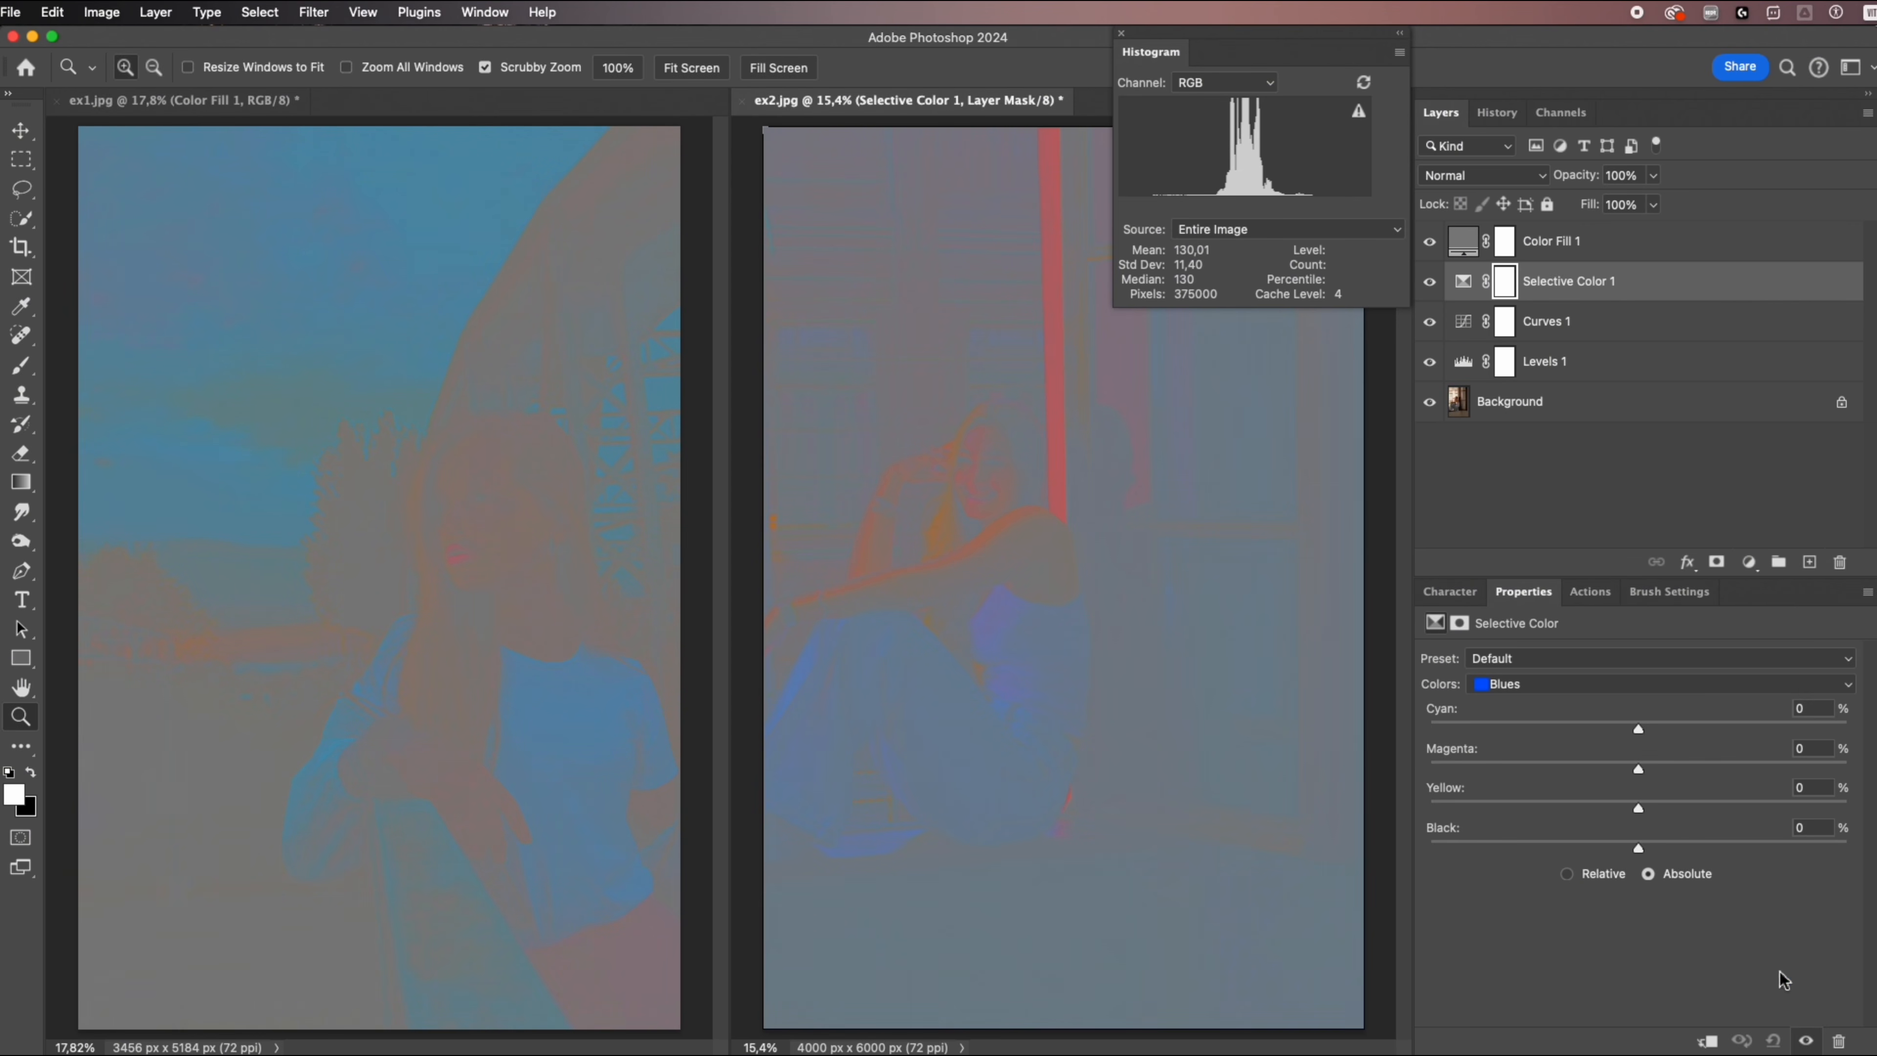
left_click(1515, 686)
left_click(1515, 689)
left_click_drag(1638, 728, 1550, 763)
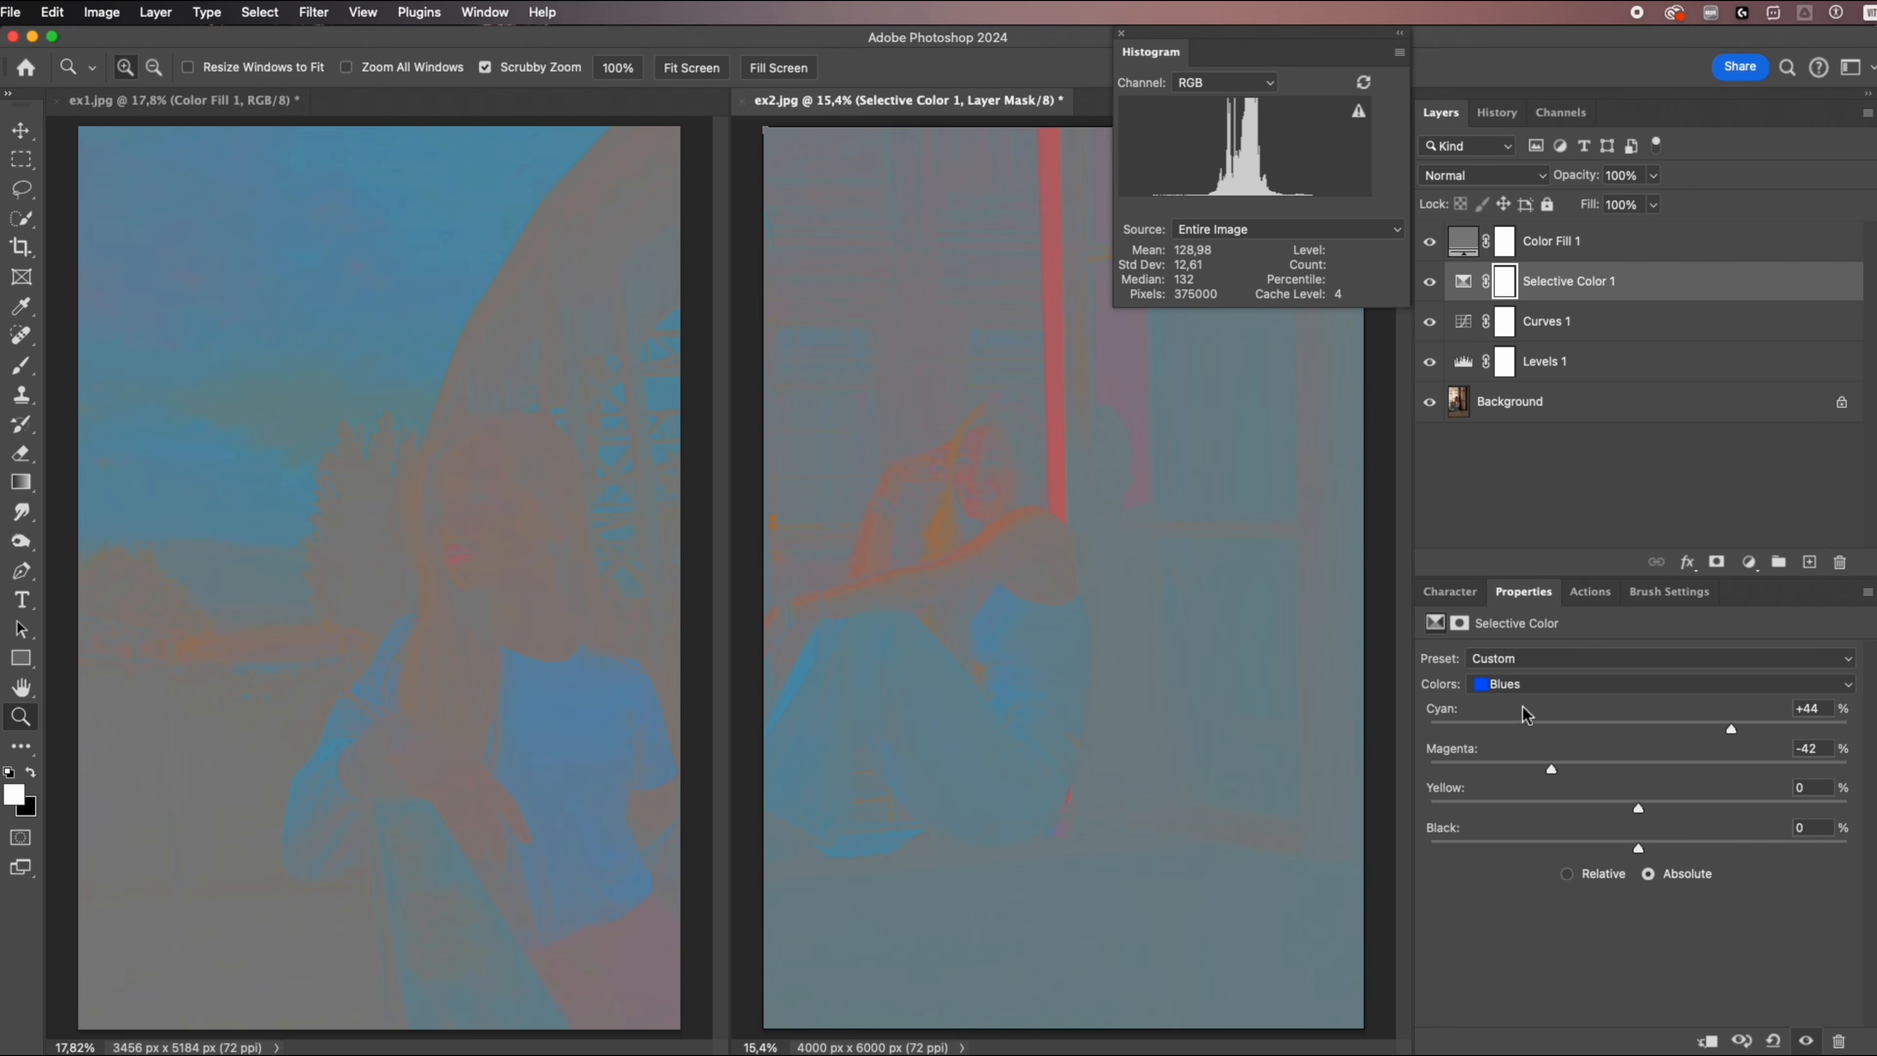
Set Cyan to +9% for the Reds in the Selective Color adjustment.
left_click(1514, 684)
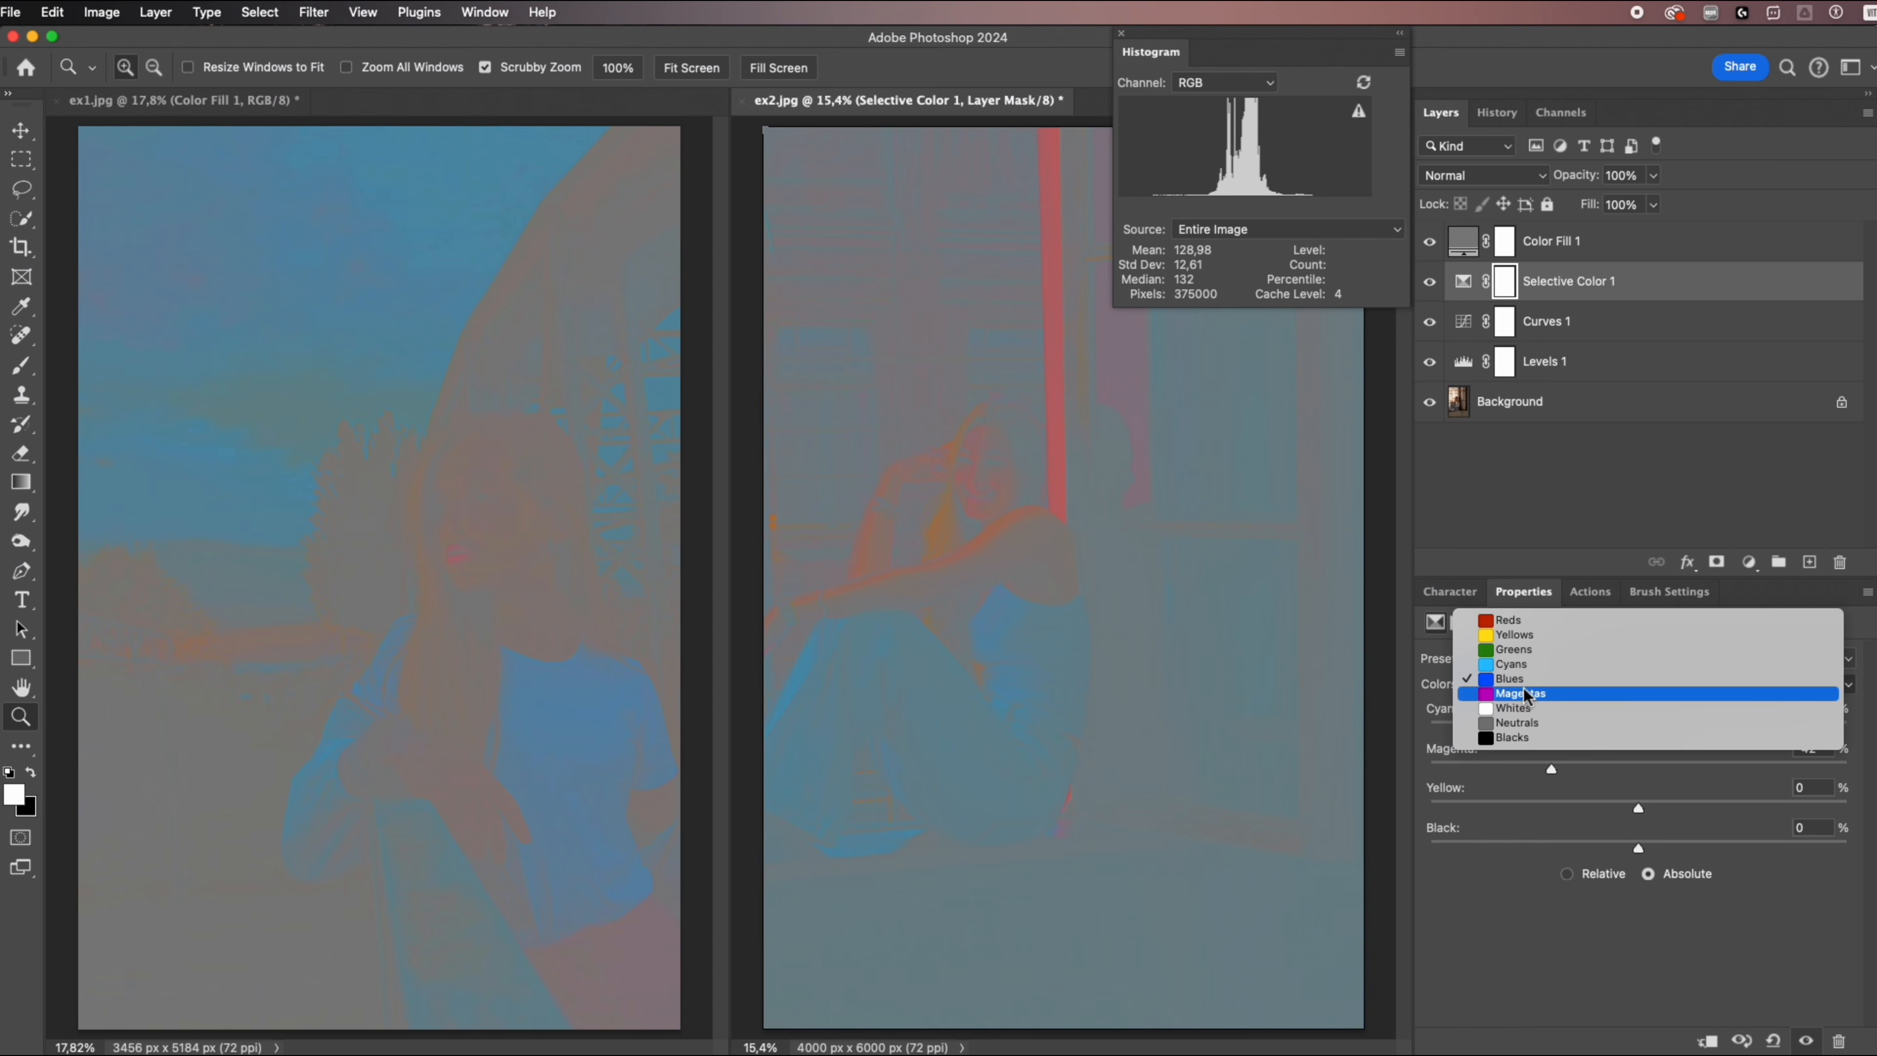
left_click(1510, 622)
mouse_move(1680, 721)
left_mouse_down()
mouse_move(1713, 722)
mouse_move(1658, 724)
left_mouse_up()
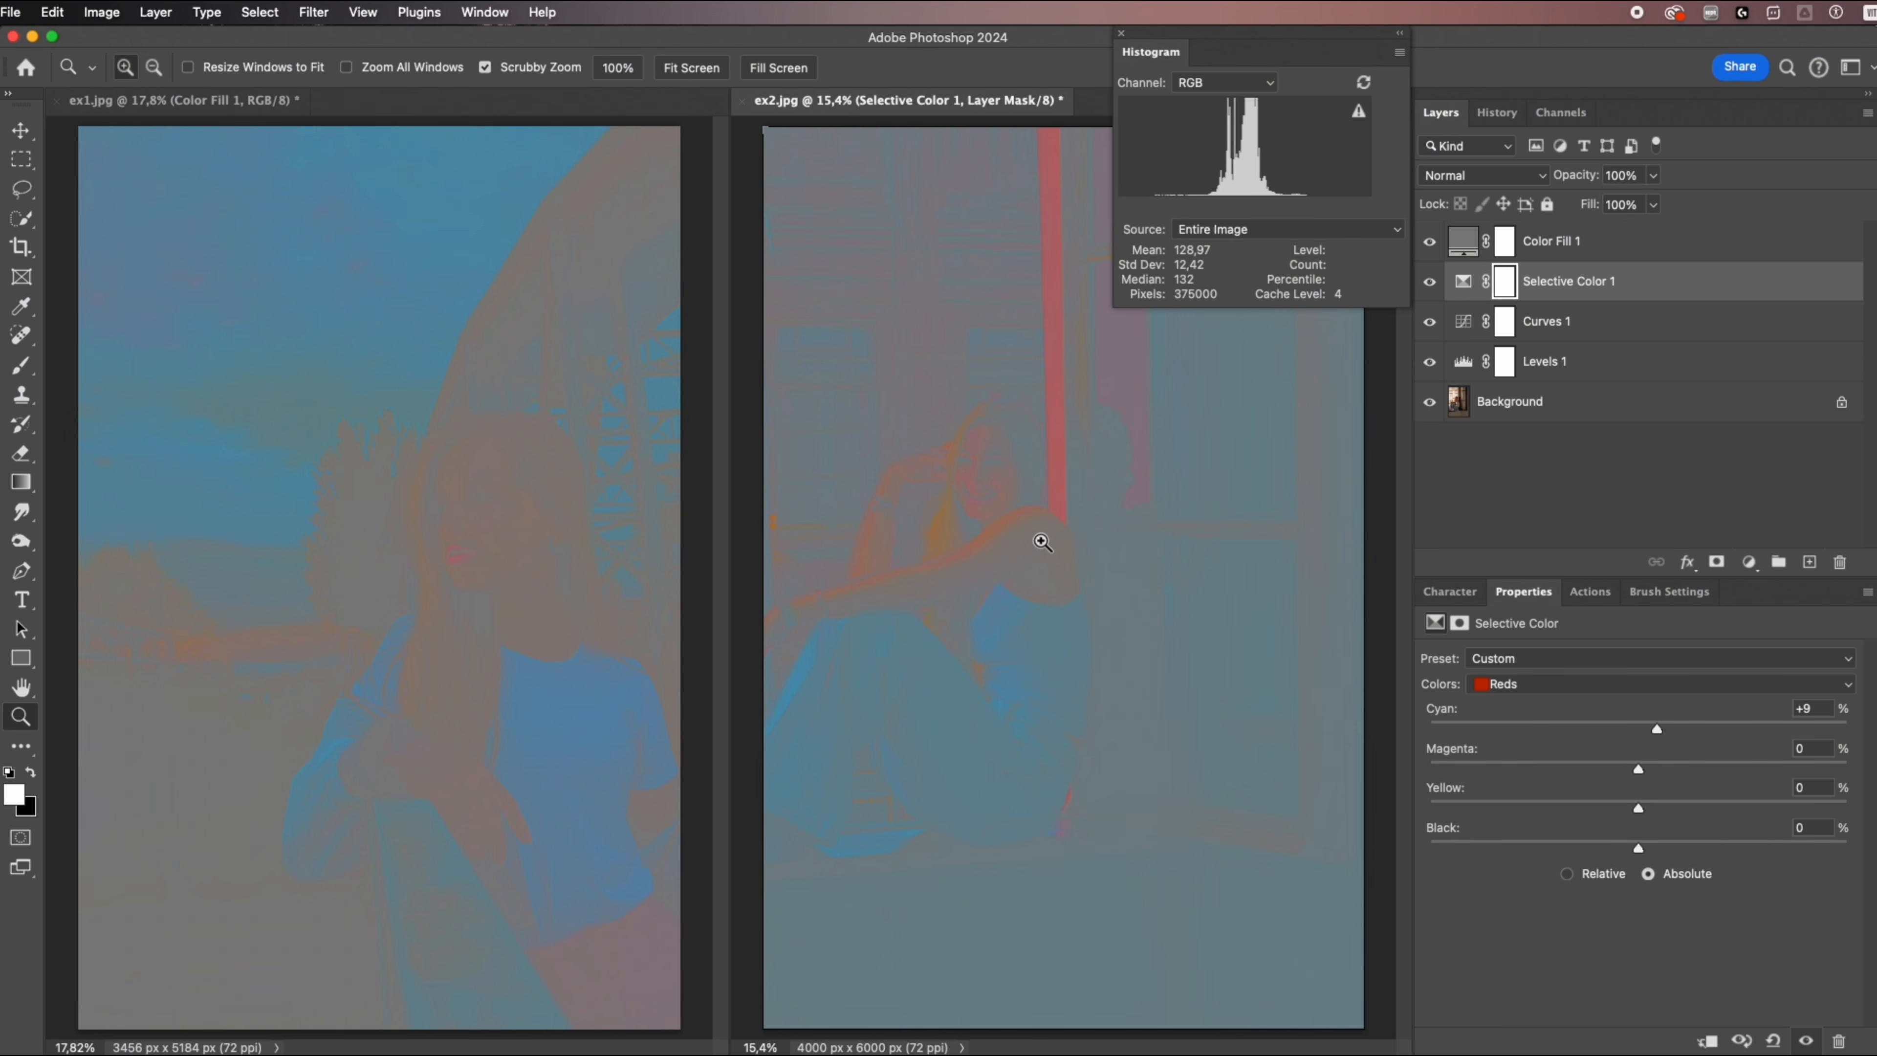
Hide the gray Color Fill layers in both ex2.jpg and ex1.jpg.
left_click(1429, 242)
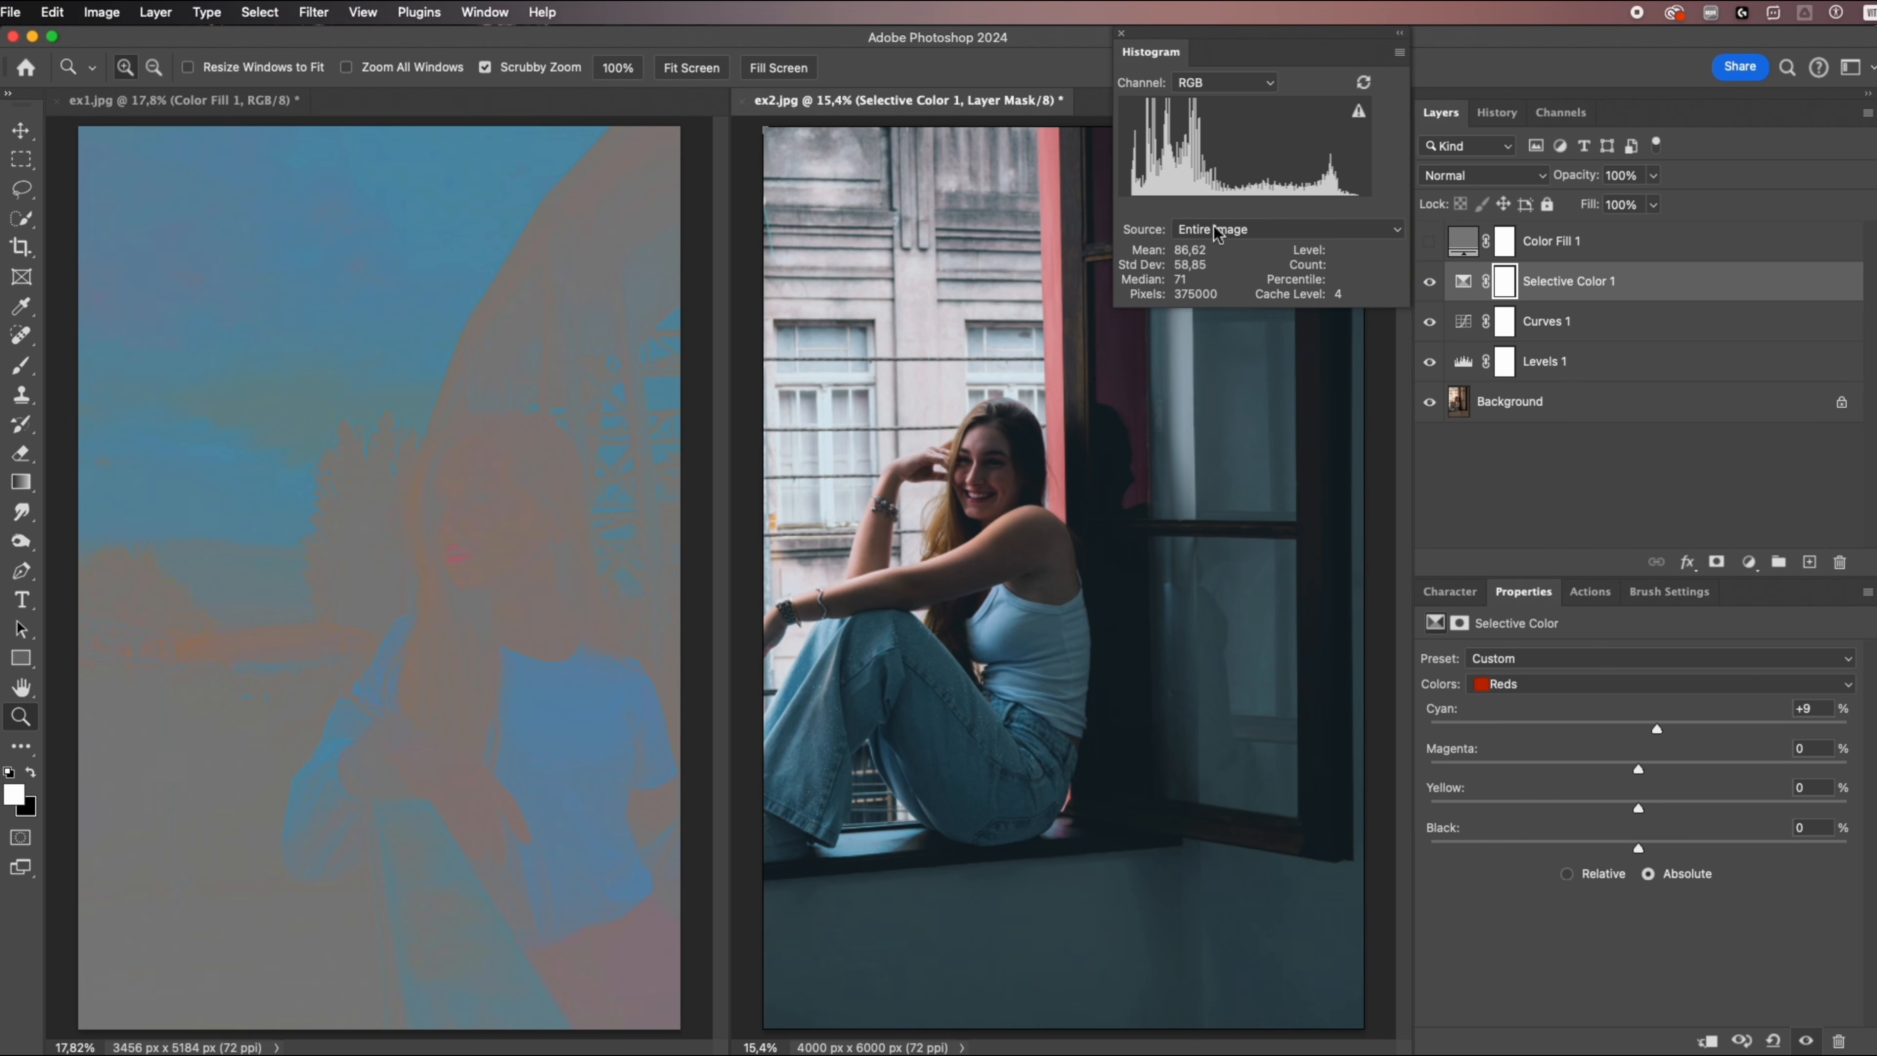
left_click(660, 256)
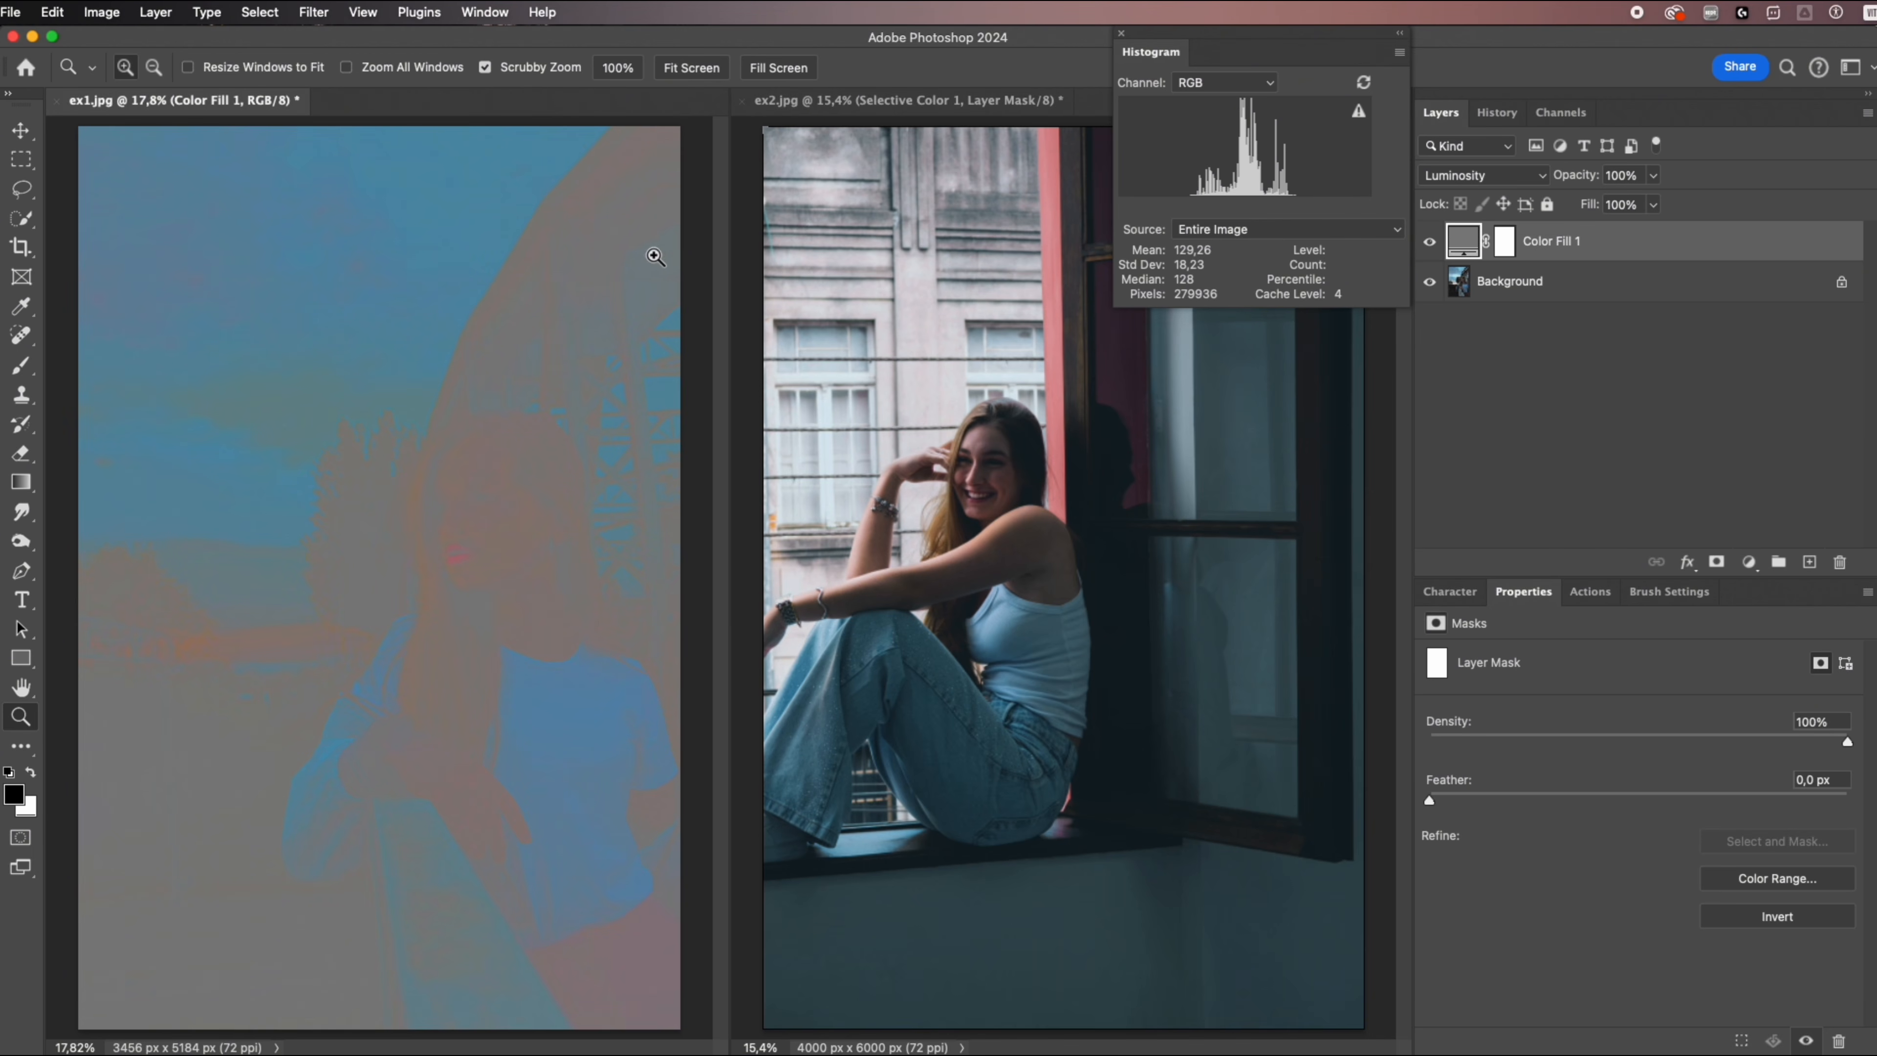
left_click(1429, 242)
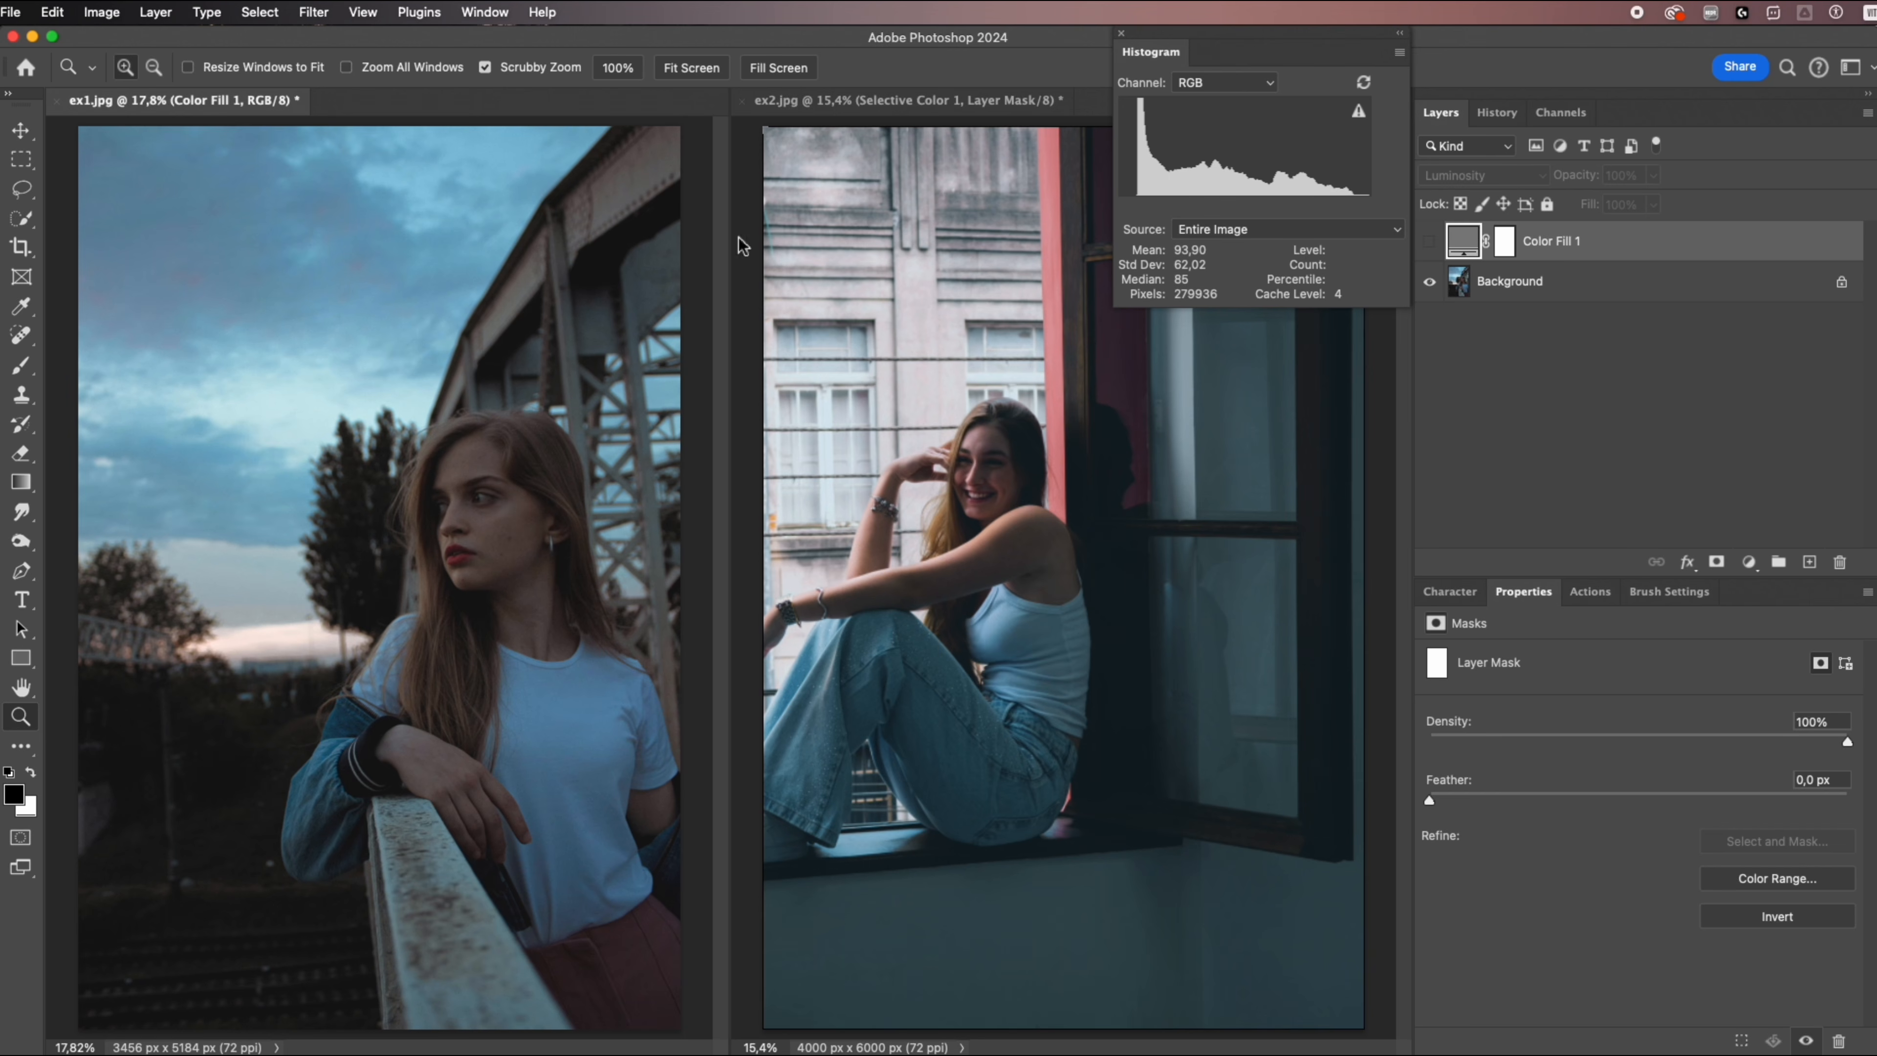
Compare ex2.jpg before and after the adjustments by showing only the Background layer, and restore the other layers' visibility.
left_click(890, 106)
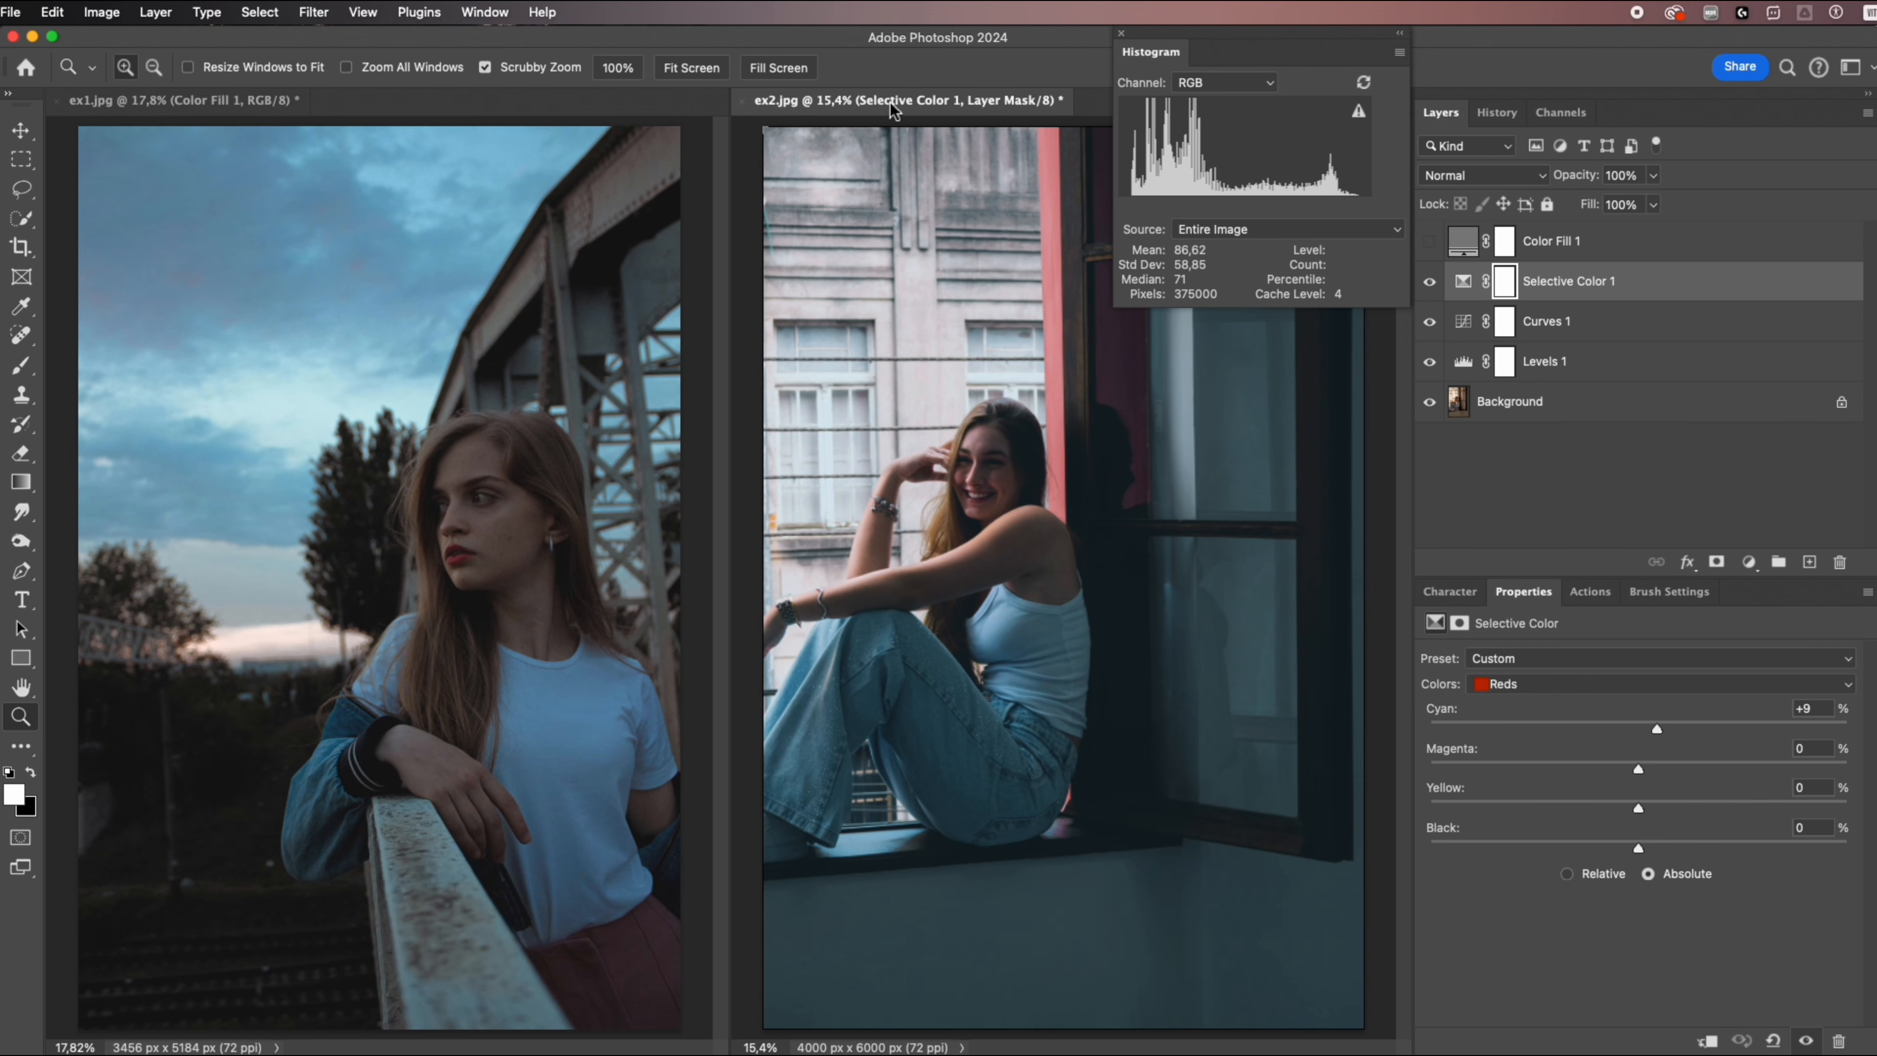
left_click(1431, 403, "alt")
left_click(1430, 402, "alt")
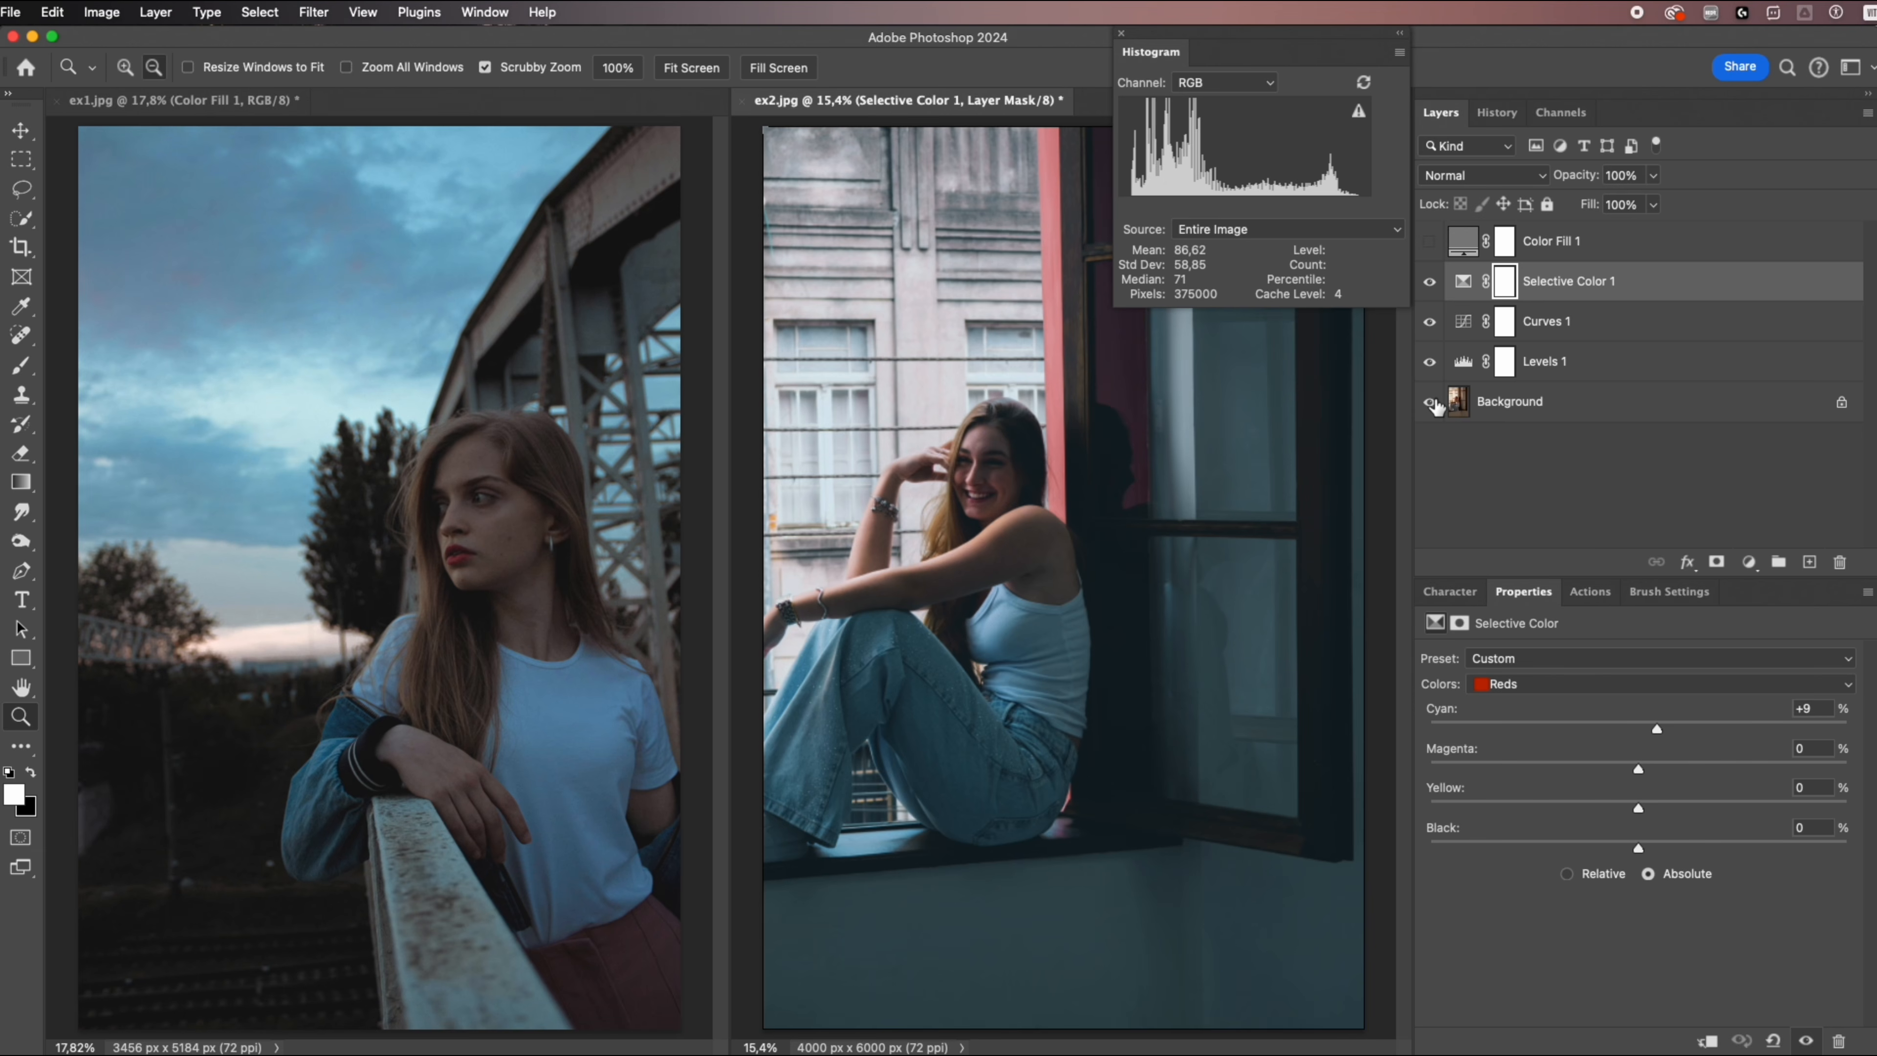